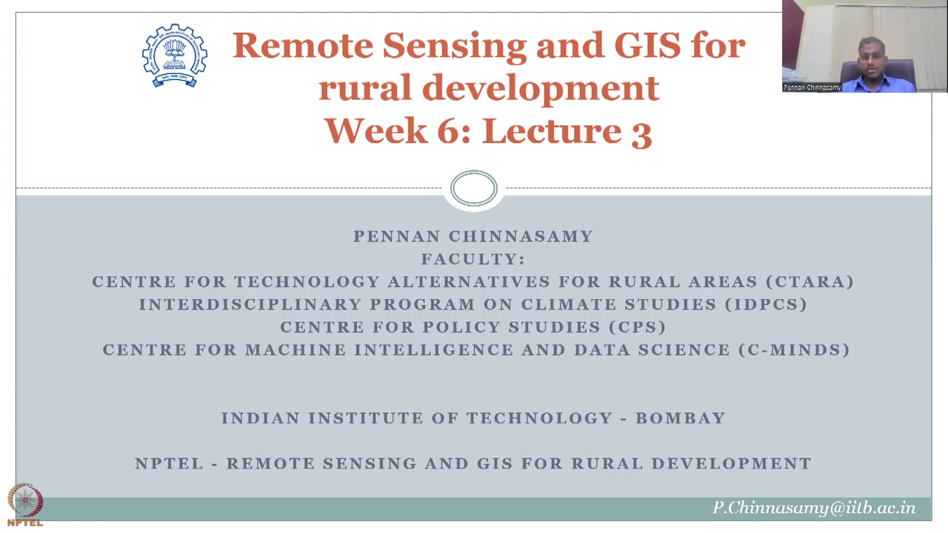
pyautogui.press('Right')
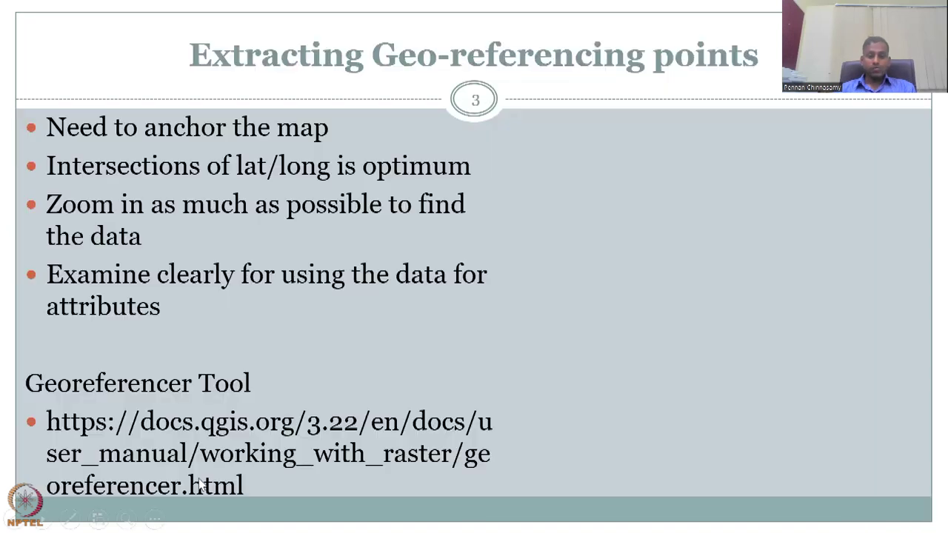
pyautogui.click(203, 482)
pyautogui.click(209, 474)
# - Review the Survey of India digital products from Topographical Map through Digital Terrain Model, checking their formats and prices
pyautogui.scroll(2, 253, 422)
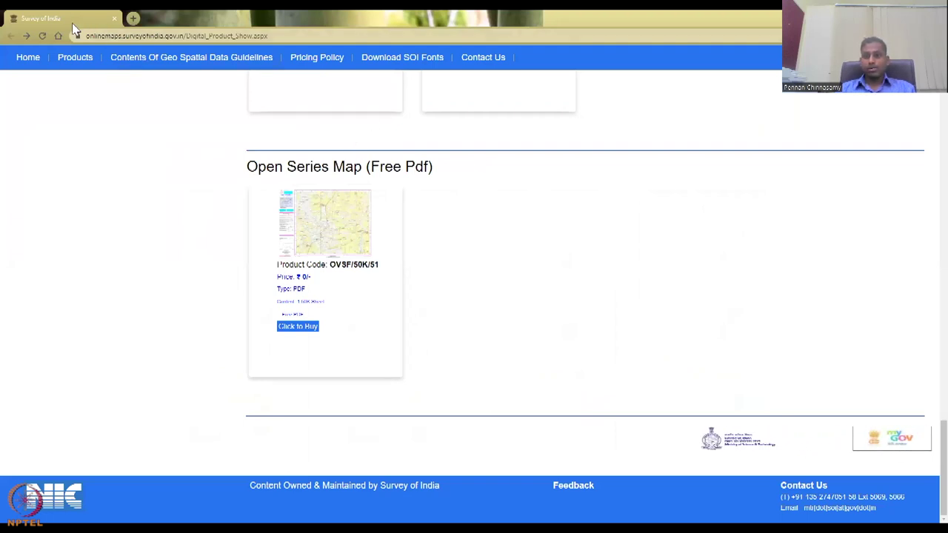
pyautogui.scroll(4, 486, 201)
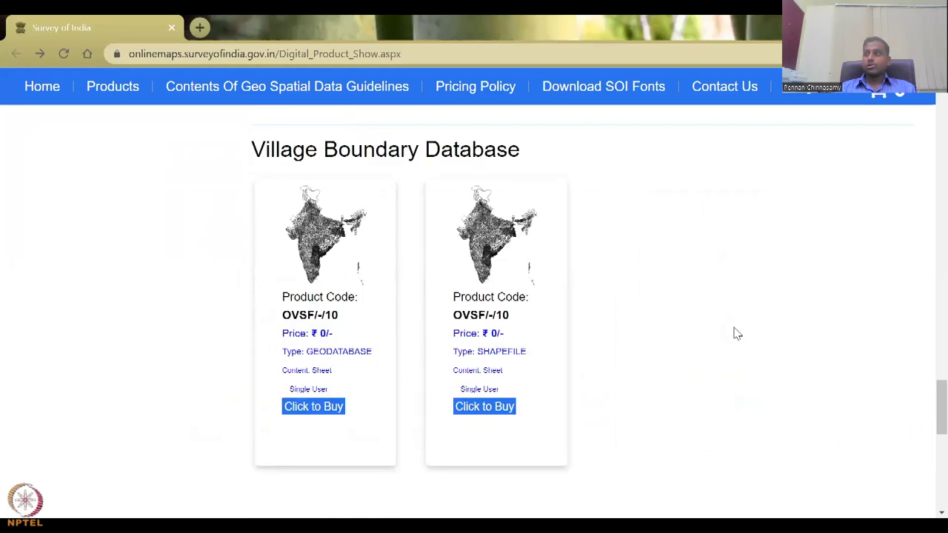
pyautogui.scroll(20, 737, 334)
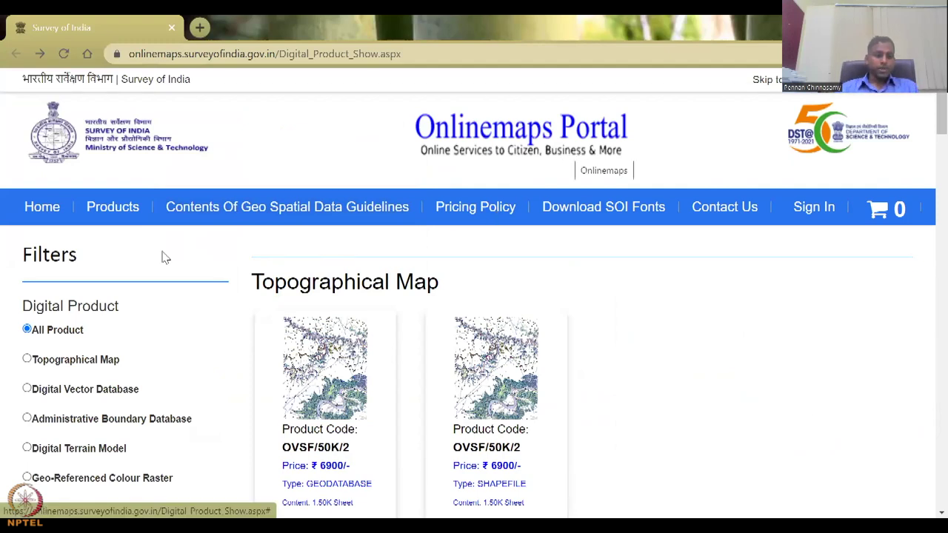
pyautogui.scroll(-3, 163, 257)
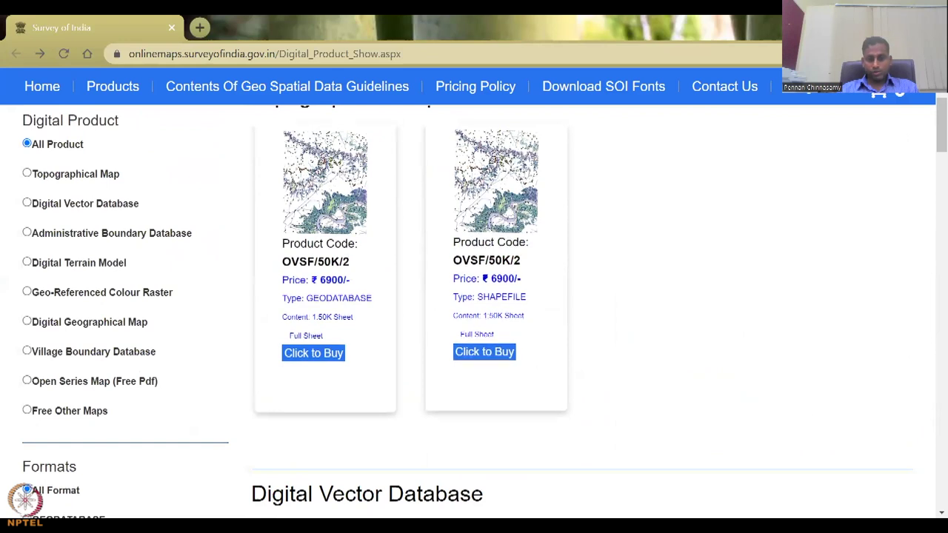
pyautogui.scroll(-3, 337, 290)
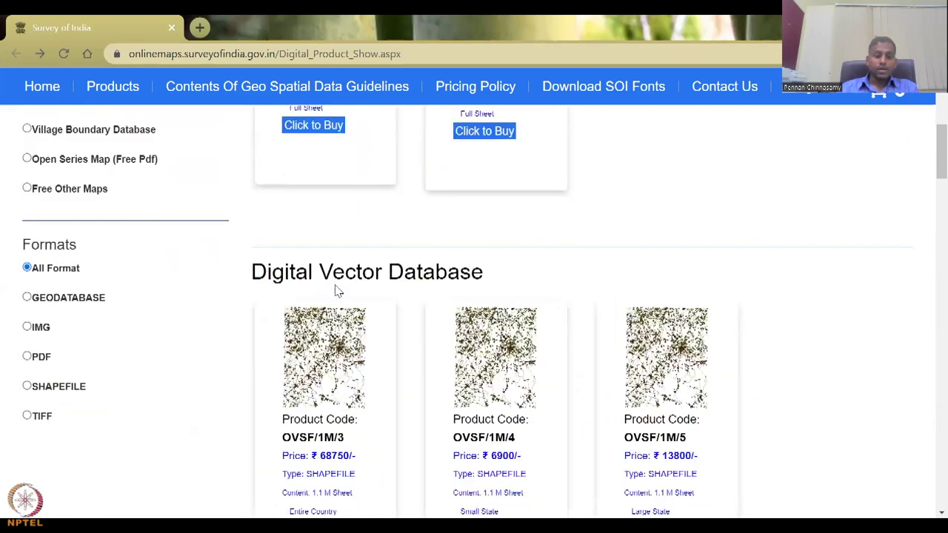
pyautogui.scroll(-2, 337, 291)
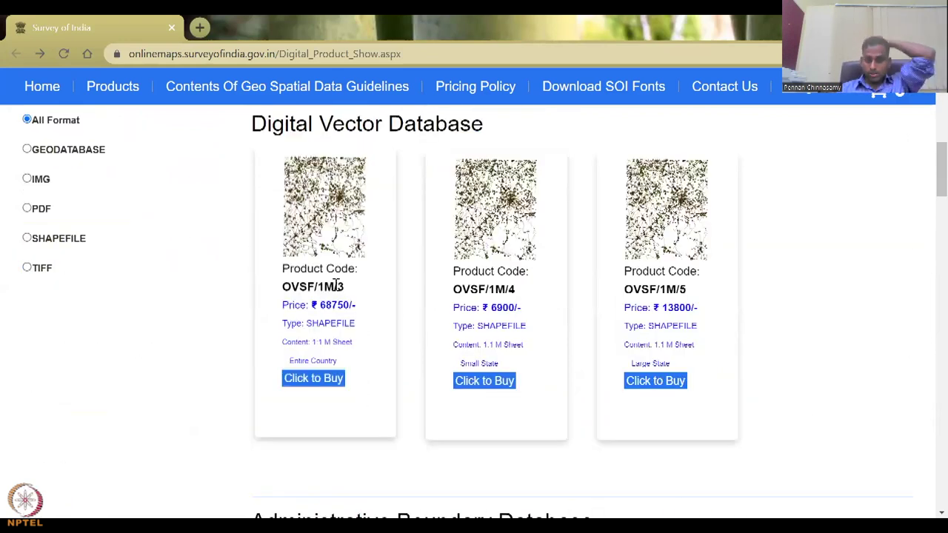
pyautogui.scroll(-3, 337, 288)
pyautogui.scroll(-2, 337, 289)
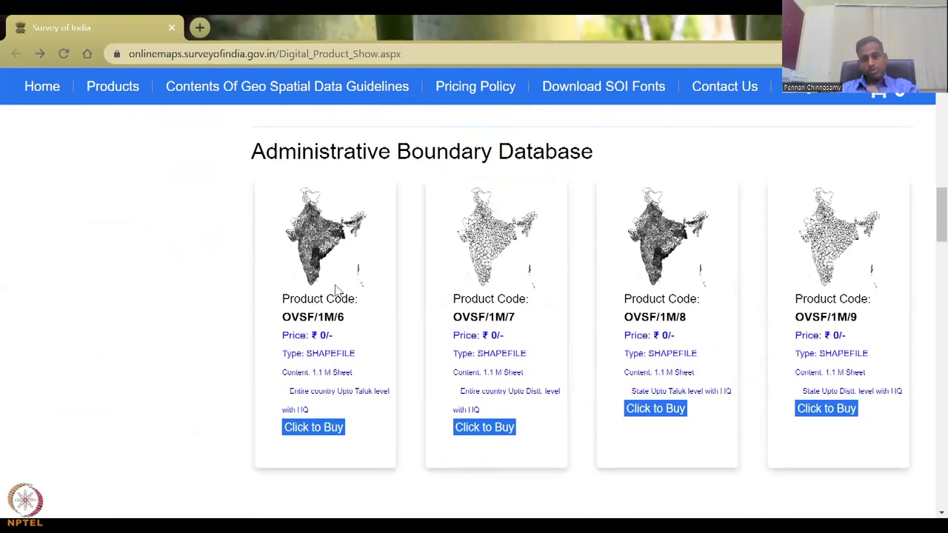
pyautogui.scroll(-5, 337, 290)
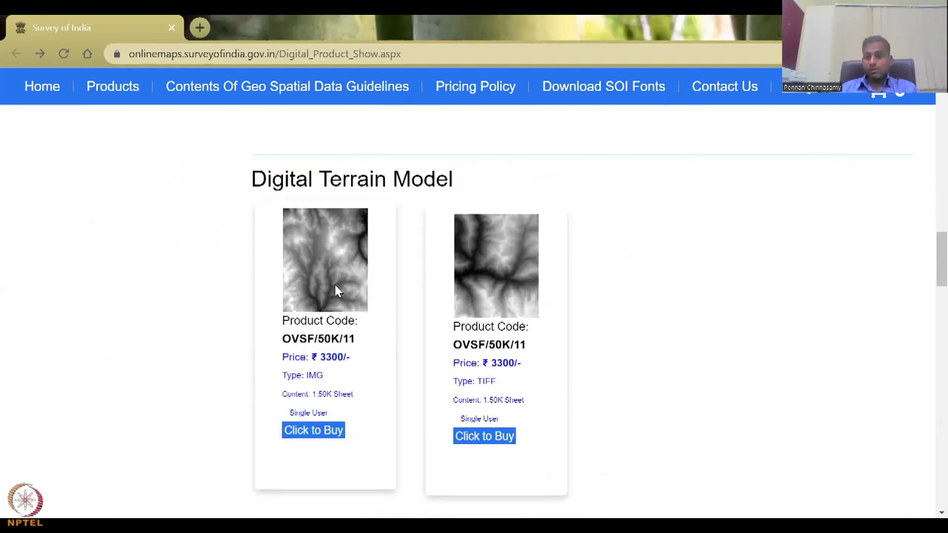
pyautogui.scroll(-2, 336, 290)
pyautogui.scroll(2, 336, 291)
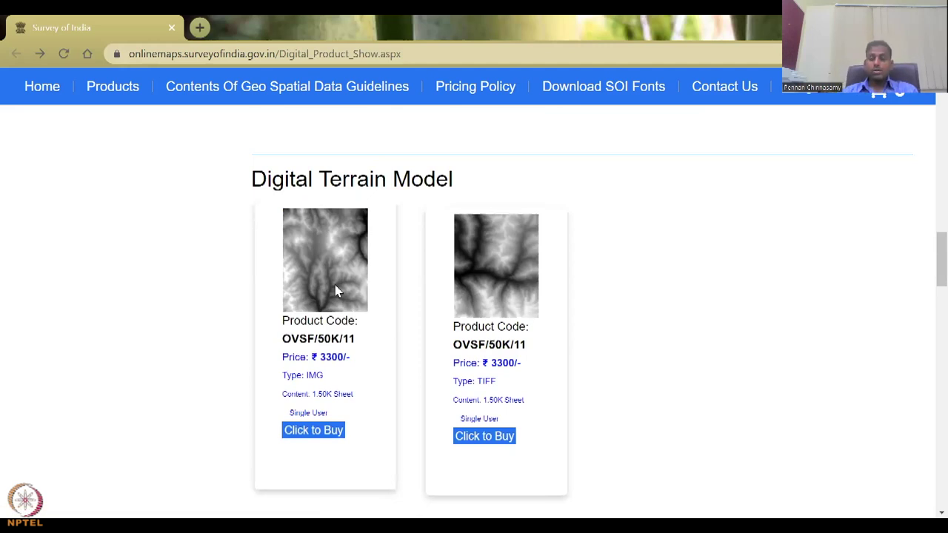
# - Examine the Geo-Referenced Colour Raster, Digital Geographical Map and Village Boundary Database offerings in the product catalogue
pyautogui.scroll(-4, 336, 289)
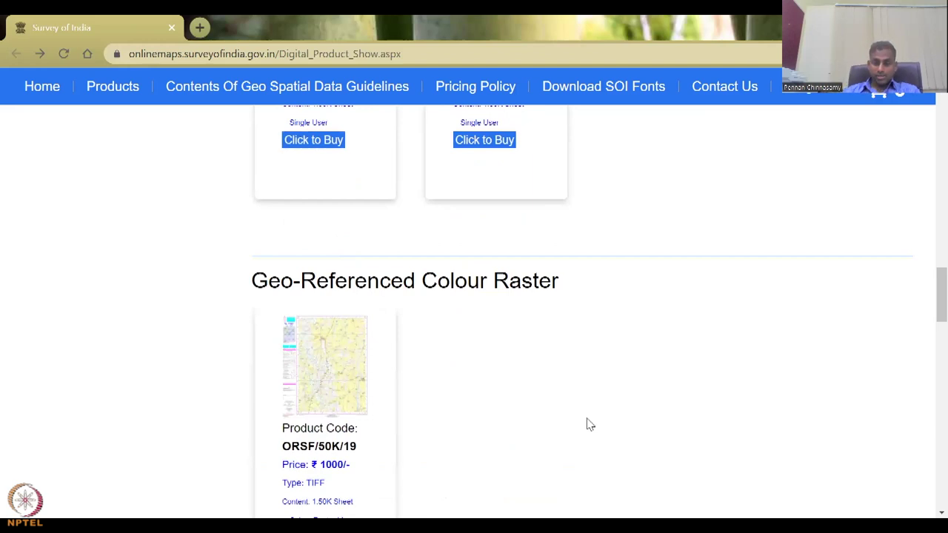
pyautogui.scroll(-4, 590, 424)
pyautogui.scroll(-2, 590, 425)
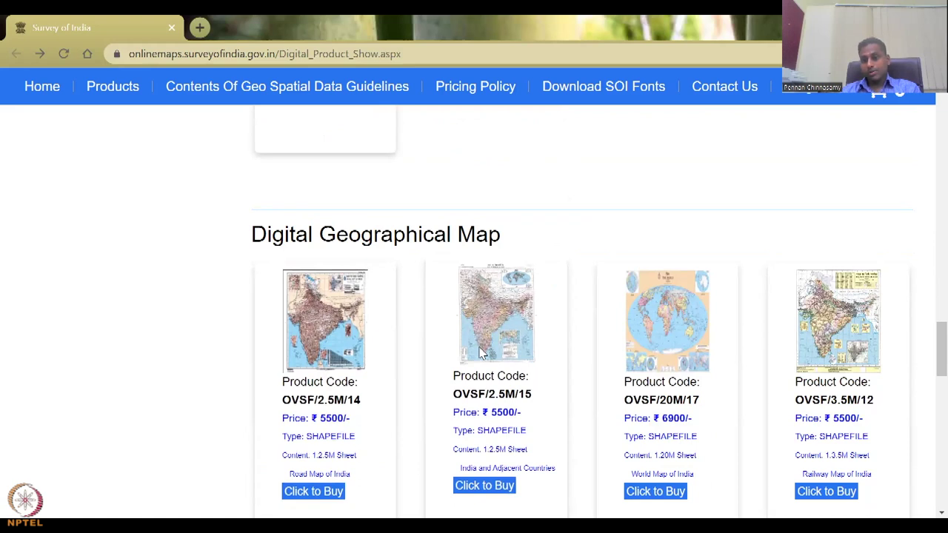
pyautogui.scroll(-2, 480, 353)
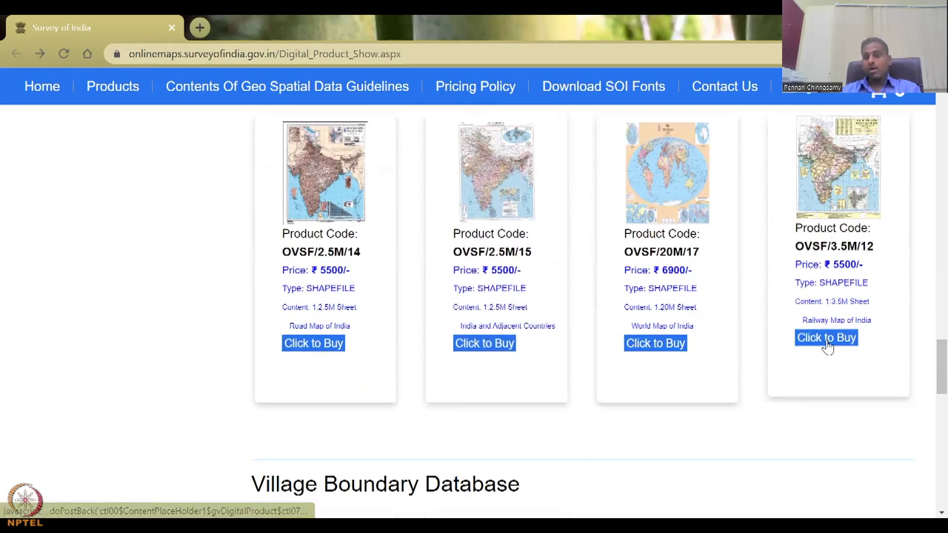
pyautogui.scroll(-3, 878, 355)
pyautogui.scroll(3, 879, 355)
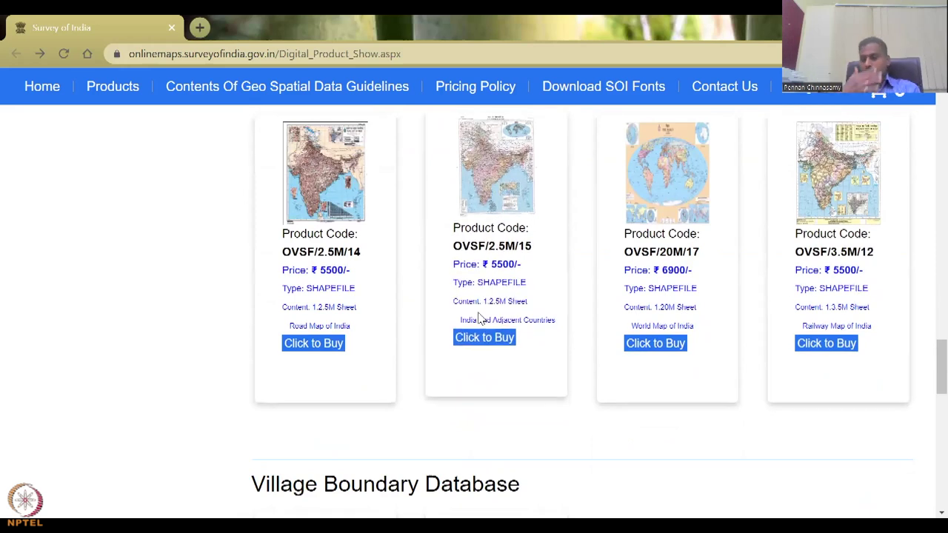
pyautogui.scroll(-6, 459, 400)
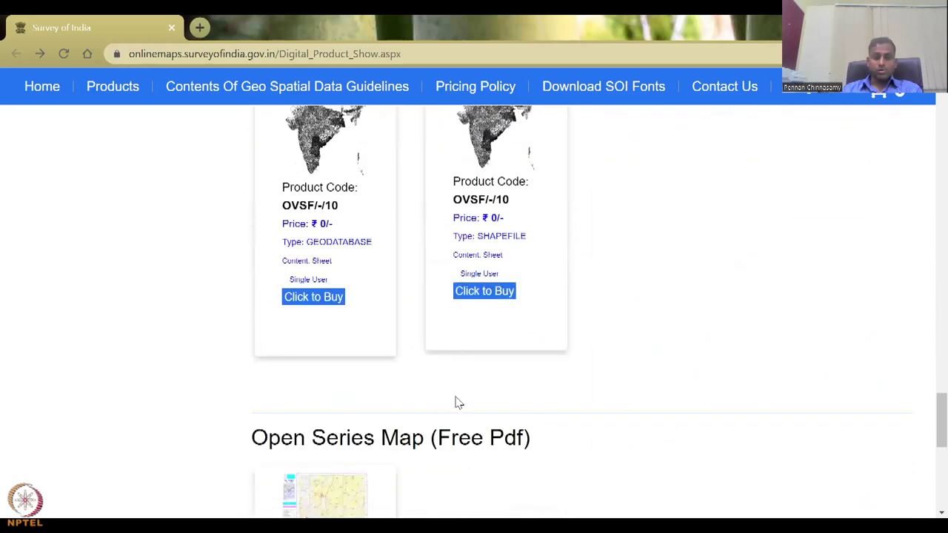
pyautogui.scroll(1, 457, 403)
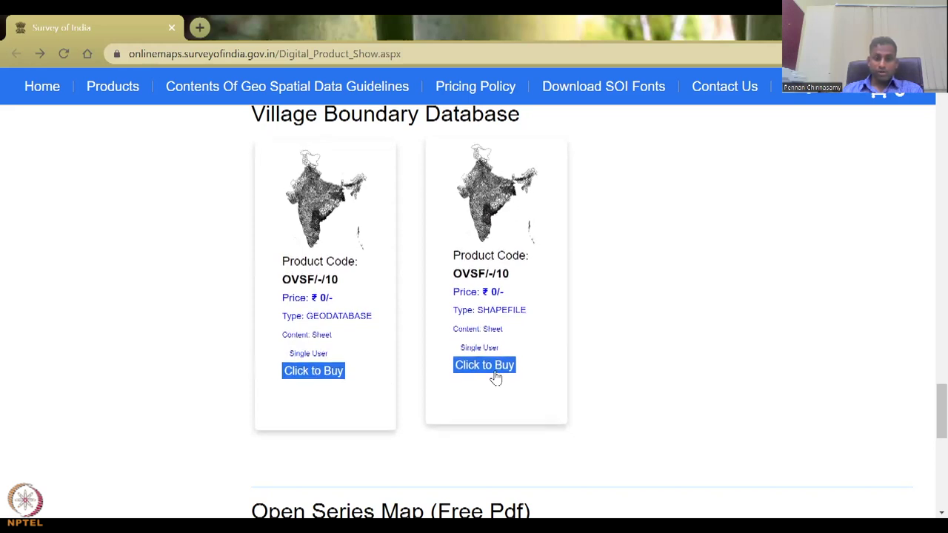
# - Open the product page of the free Open Series Map PDF (OVSF/50K/51) and highlight the sample sheet number 39L/12
pyautogui.scroll(-5, 496, 377)
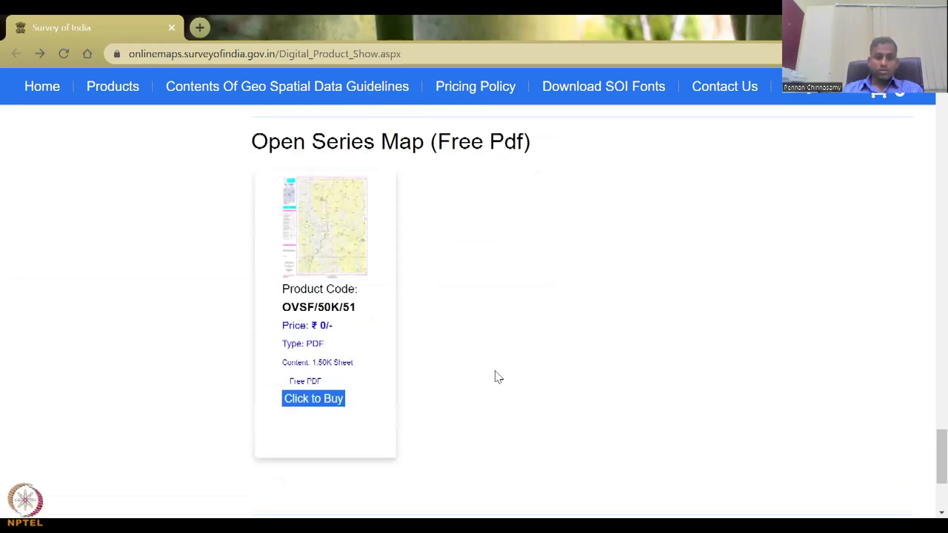
pyautogui.scroll(-3, 495, 377)
pyautogui.scroll(2, 449, 398)
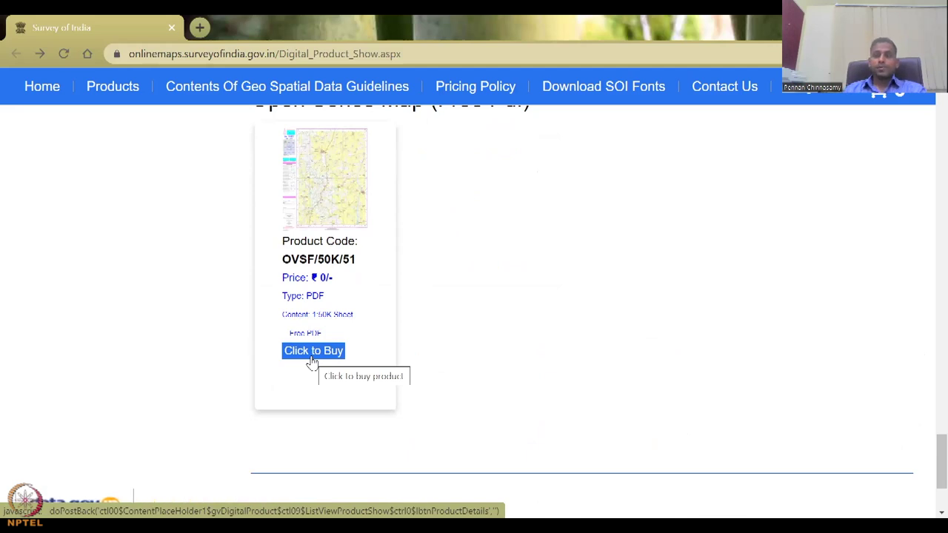
pyautogui.click(312, 359)
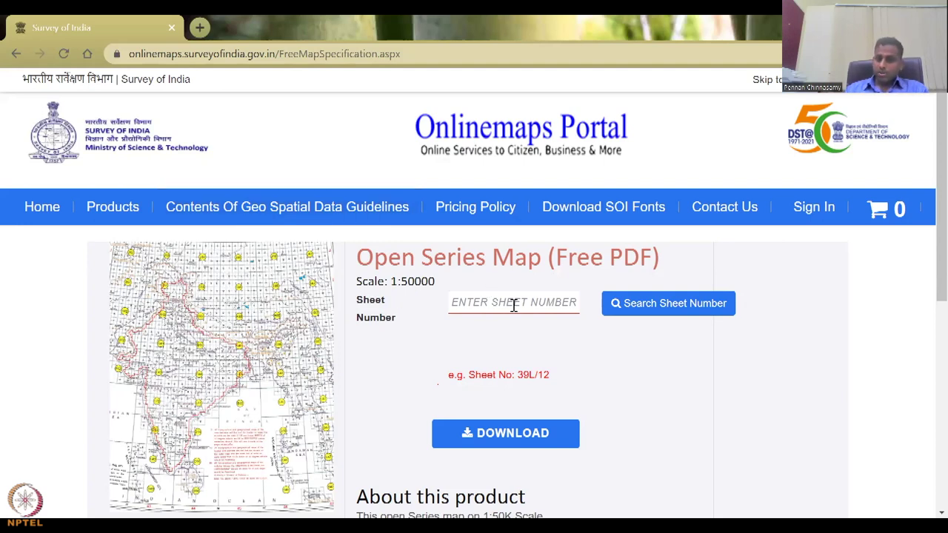
pyautogui.moveTo(516, 376); pyautogui.dragTo(561, 382)
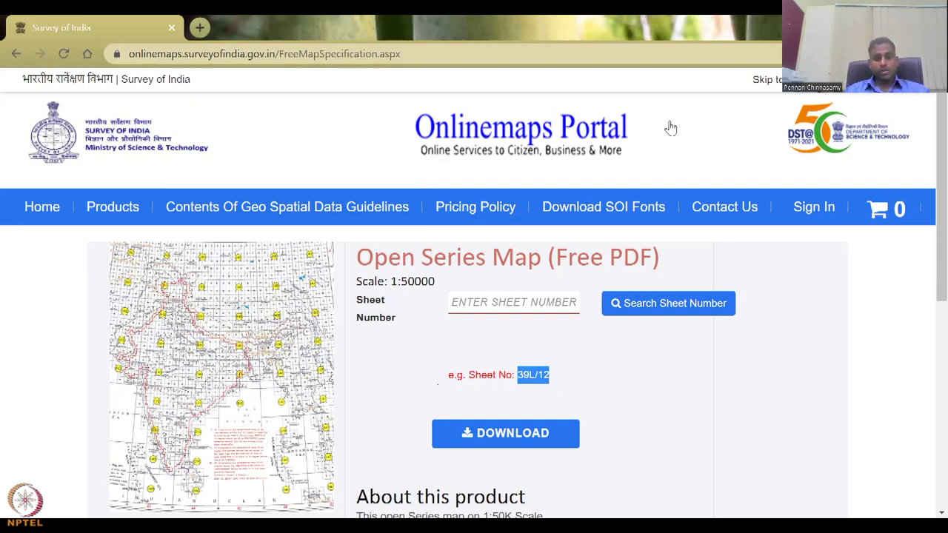
# - Enlarge the page and examine the sheet index map of India, including its grid codes, red boundary line and restriction notes
pyautogui.hotkey('ctrl', '+')
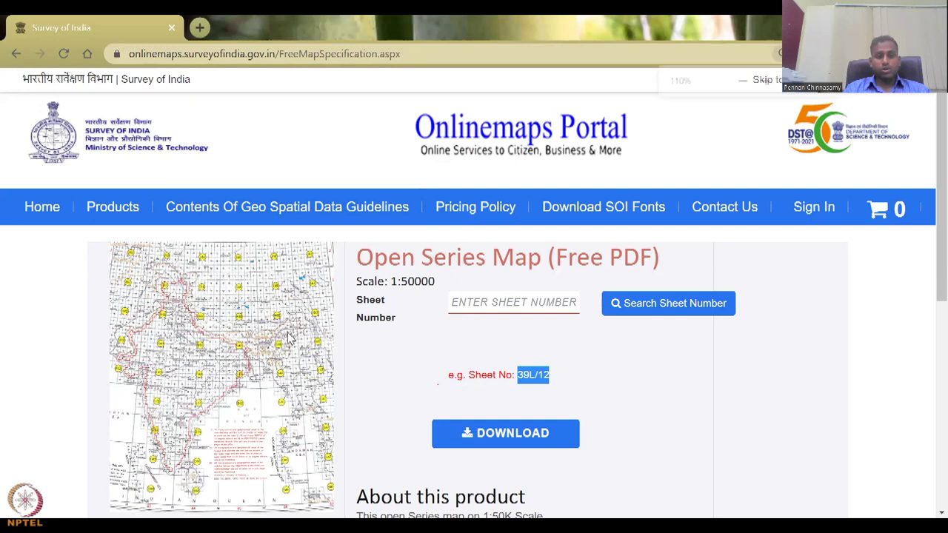
pyautogui.hotkey('ctrl', '+')
pyautogui.hotkey('ctrl', '+')
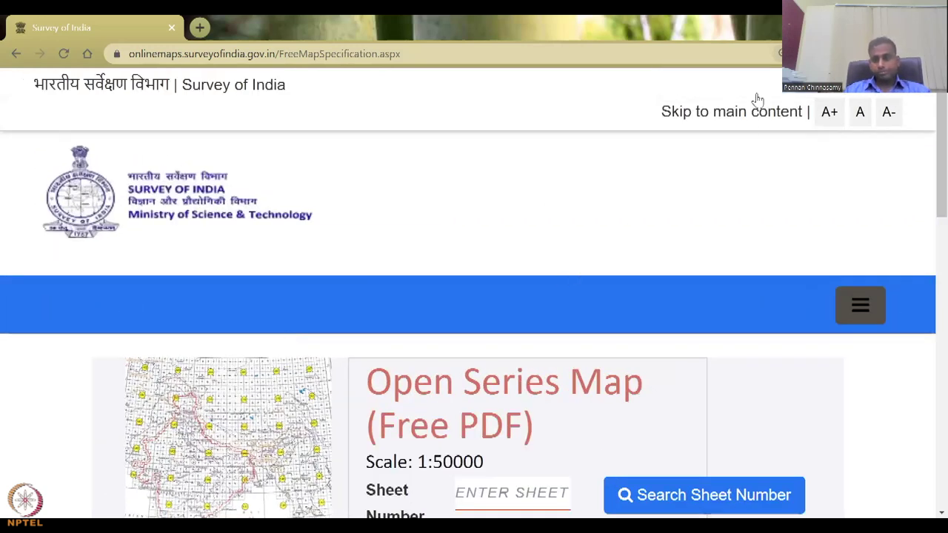
pyautogui.scroll(-3, 483, 403)
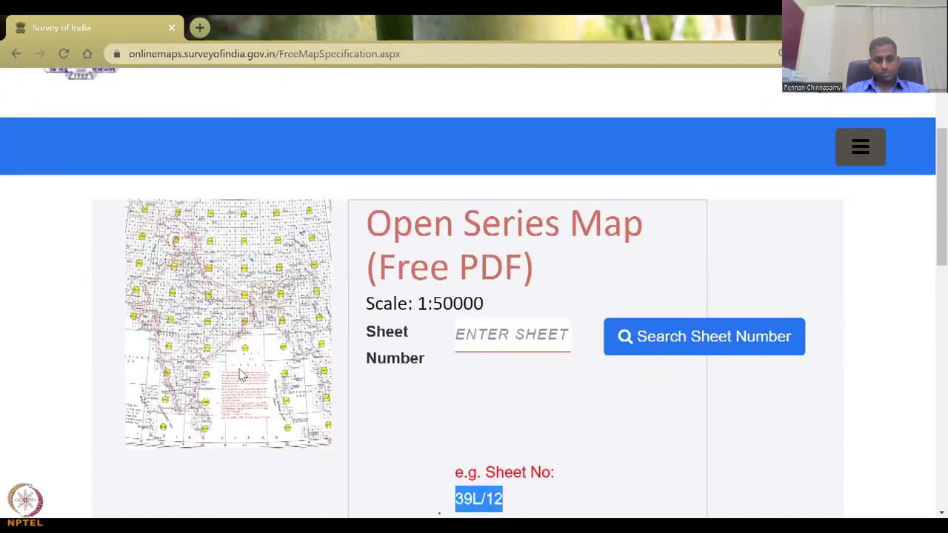
pyautogui.hotkey('ctrl', '+')
pyautogui.hotkey('ctrl', '+')
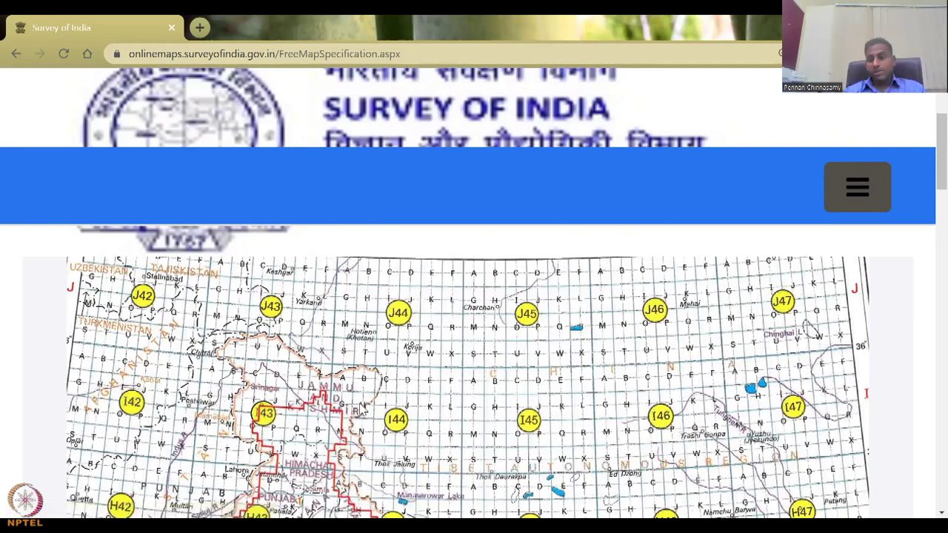
pyautogui.scroll(-1, 385, 448)
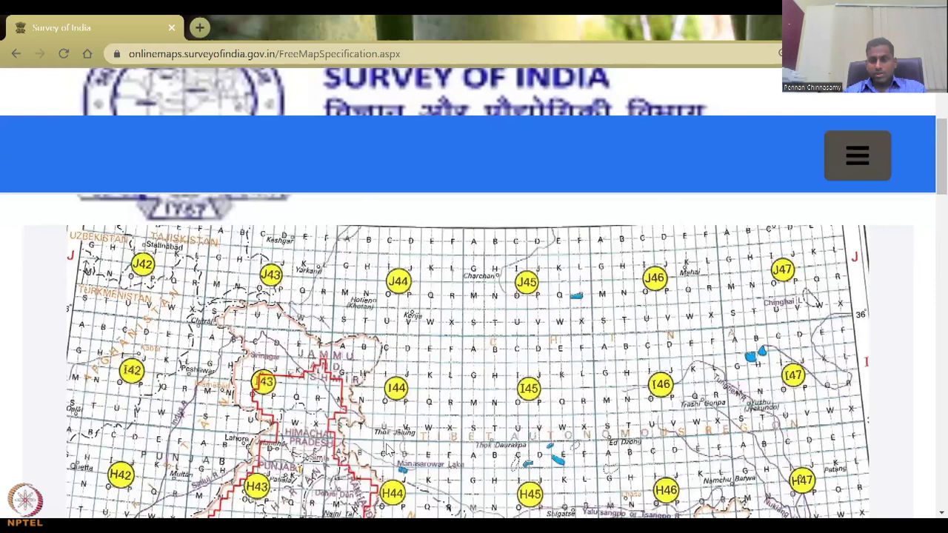
pyautogui.scroll(-3, 366, 288)
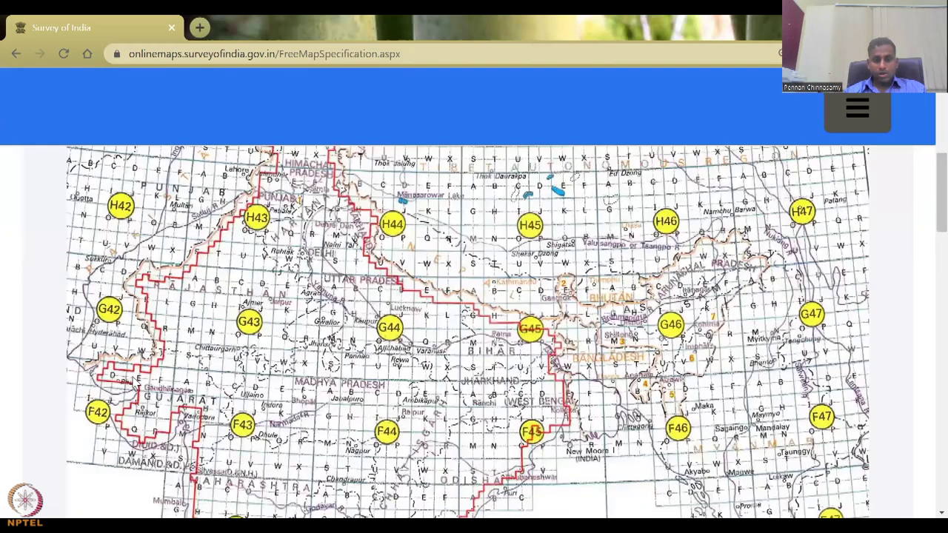
pyautogui.scroll(-6, 269, 401)
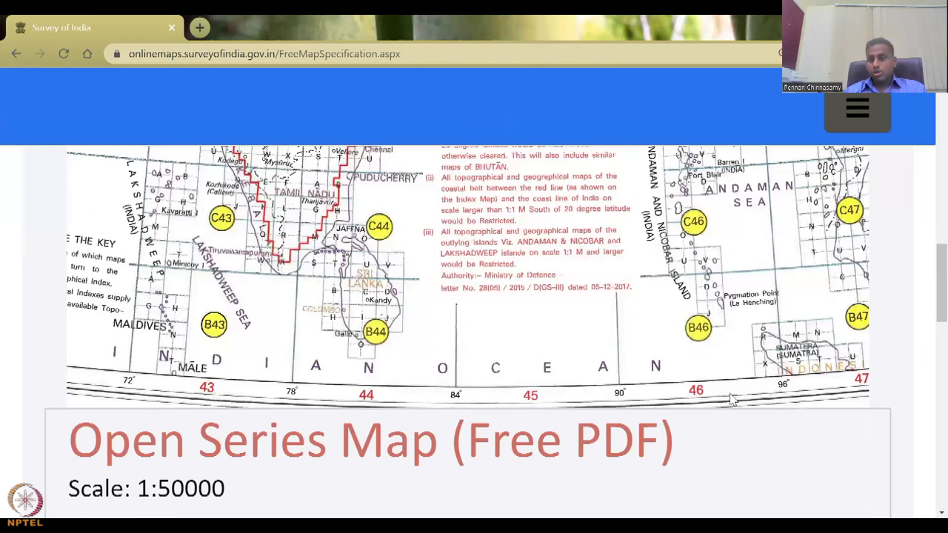
pyautogui.scroll(-3, 835, 396)
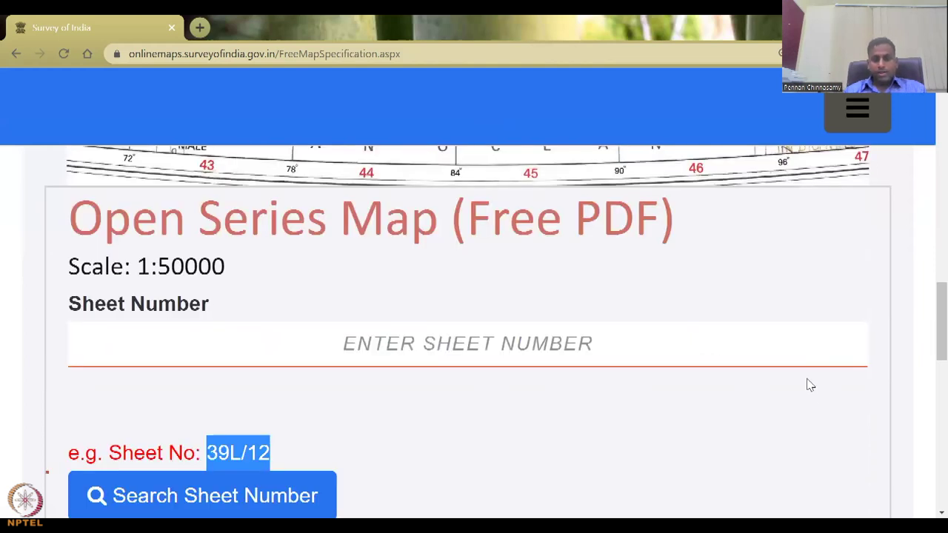
pyautogui.scroll(4, 811, 383)
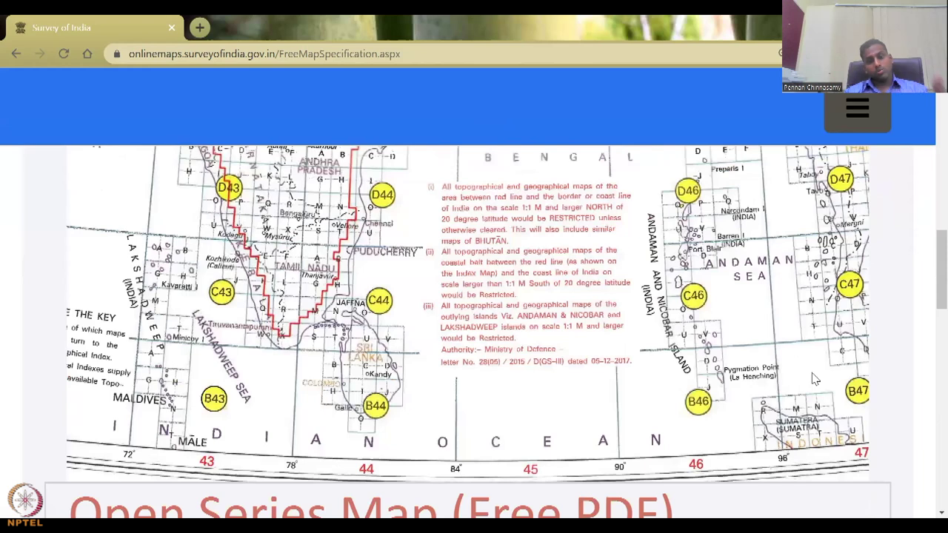
pyautogui.scroll(3, 815, 379)
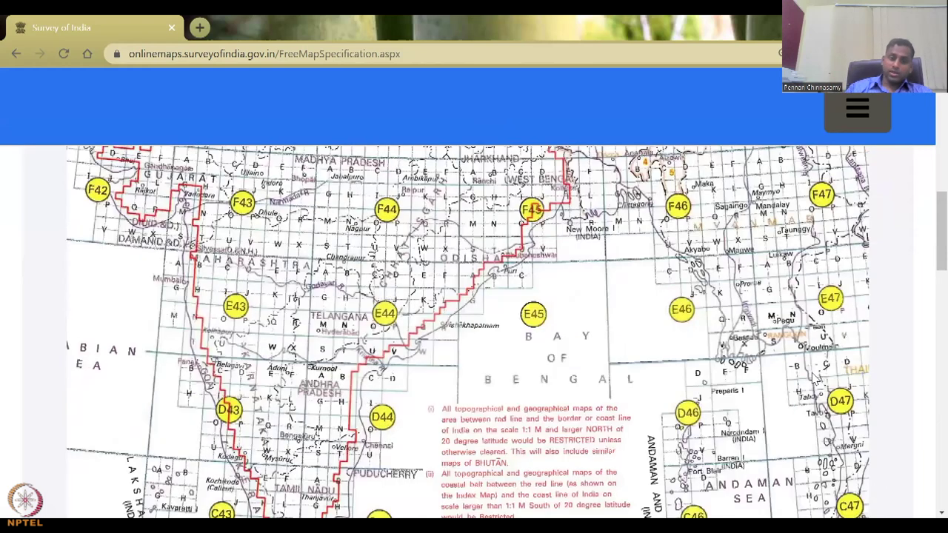
pyautogui.scroll(2, 675, 354)
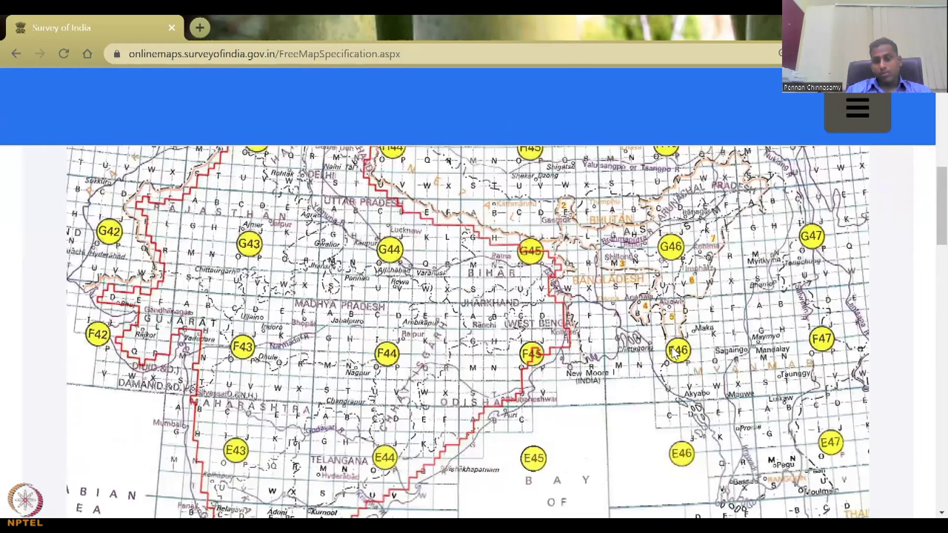
pyautogui.scroll(-5, 675, 354)
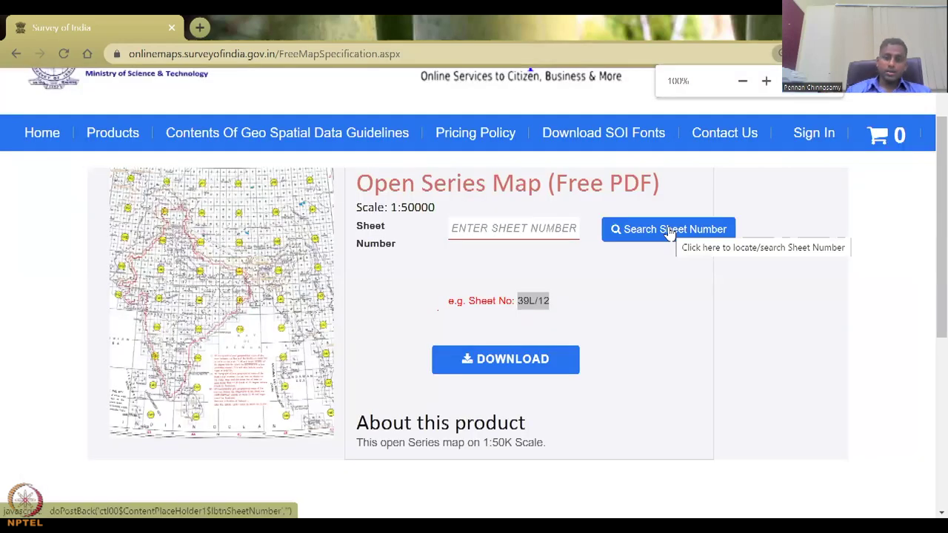
# - Search for Open Series Map sheet numbers covering the state TAMIL NADU and the district CHENNAI
pyautogui.click(671, 231)
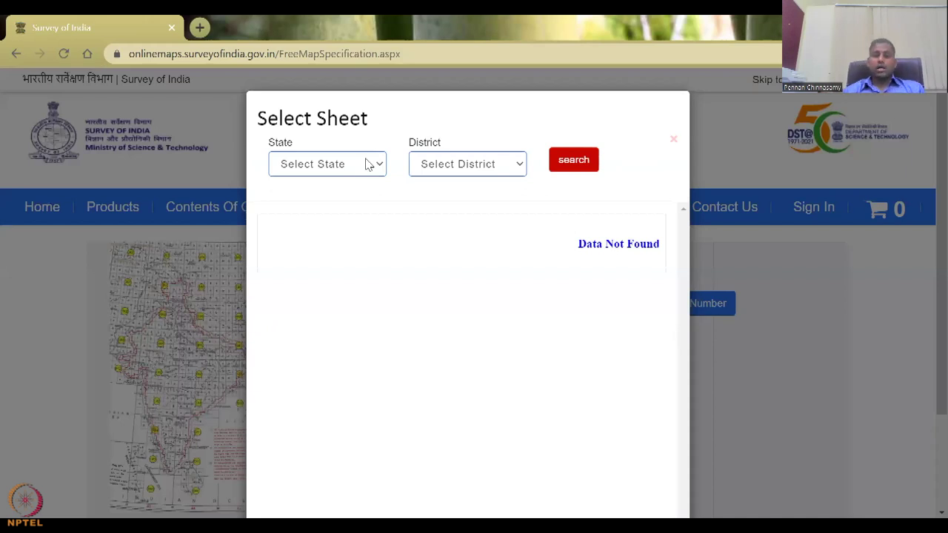
pyautogui.click(368, 164)
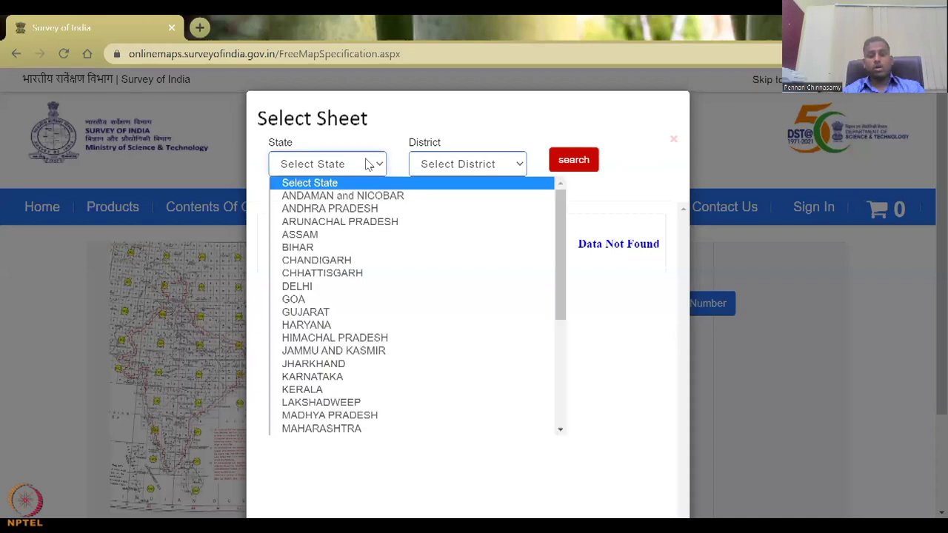
pyautogui.press('t')
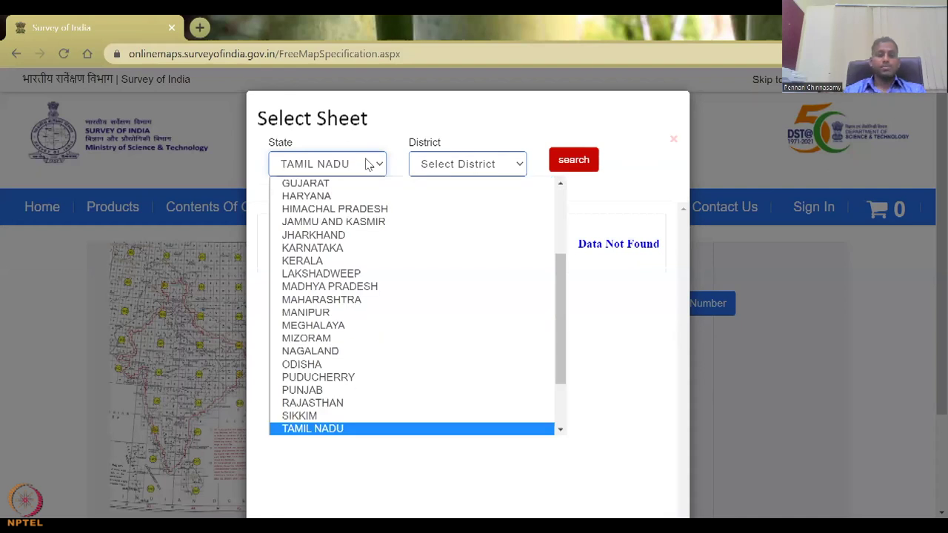
pyautogui.click(368, 164)
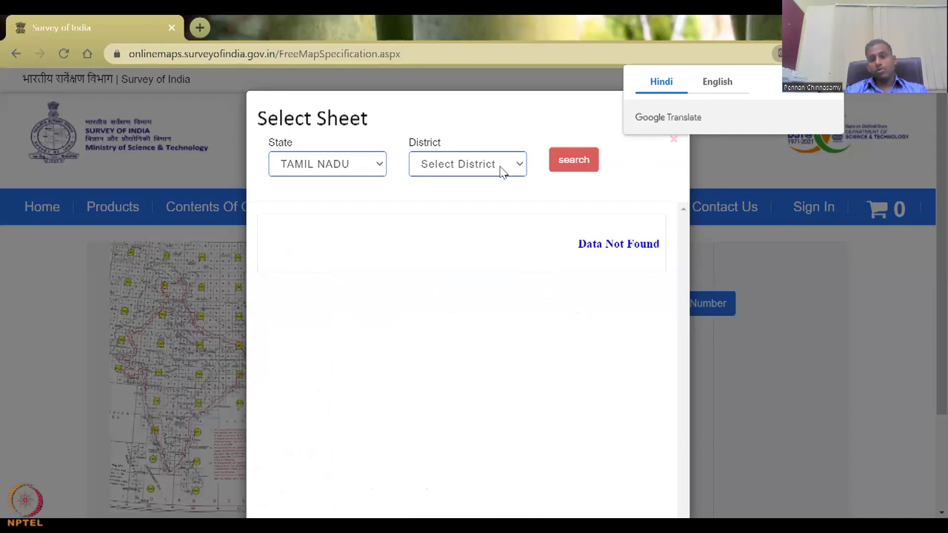
pyautogui.click(500, 169)
pyautogui.scroll(-1, 503, 288)
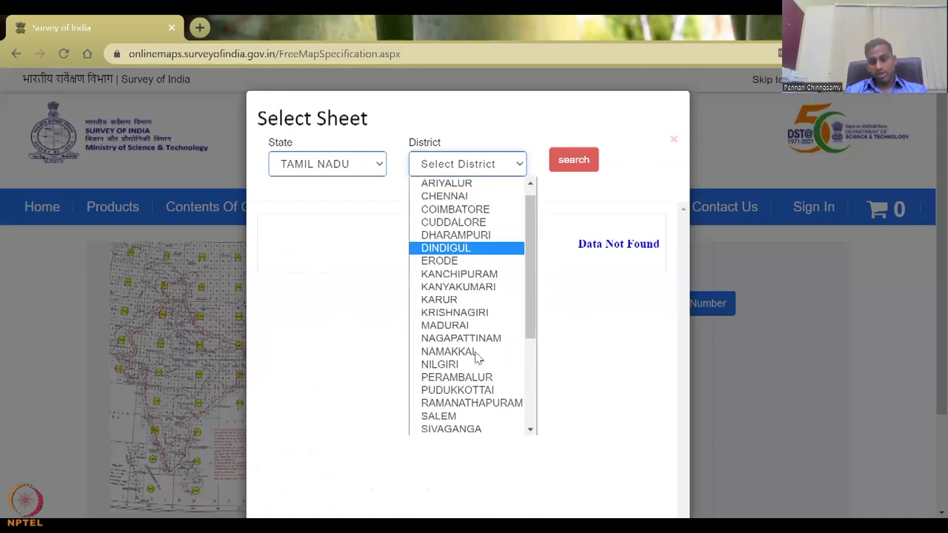
pyautogui.click(488, 199)
pyautogui.click(574, 169)
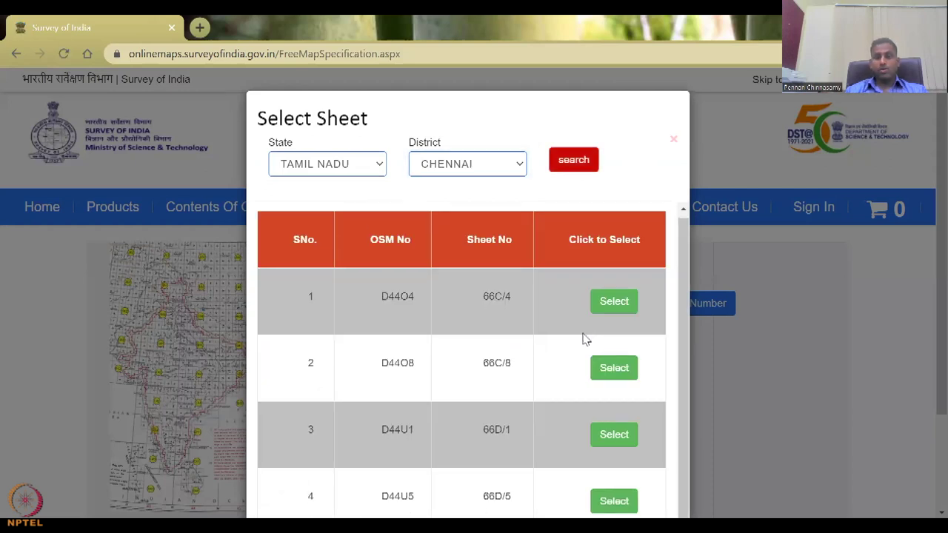
# - Review the listed Chennai sheets, select sheet 66C/4 and request its free PDF download
pyautogui.scroll(-3, 584, 413)
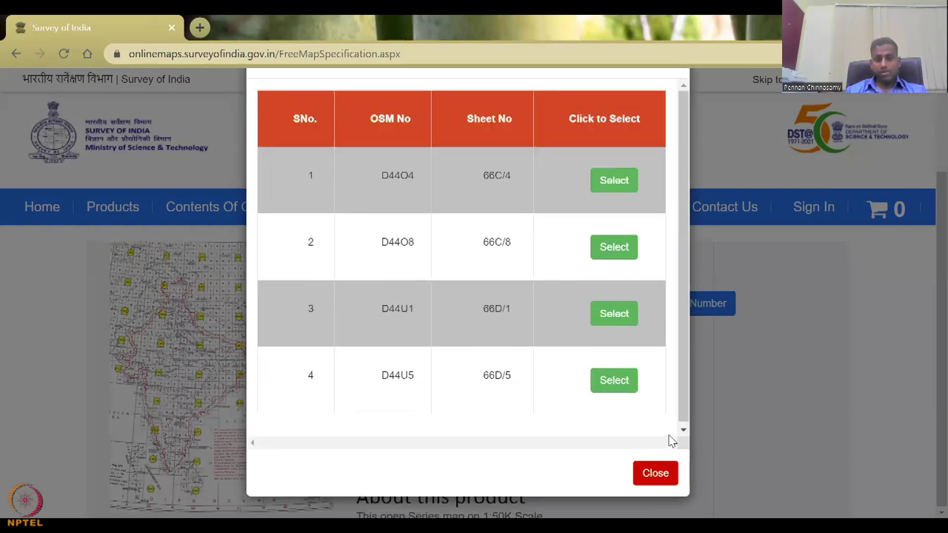
pyautogui.scroll(1, 422, 275)
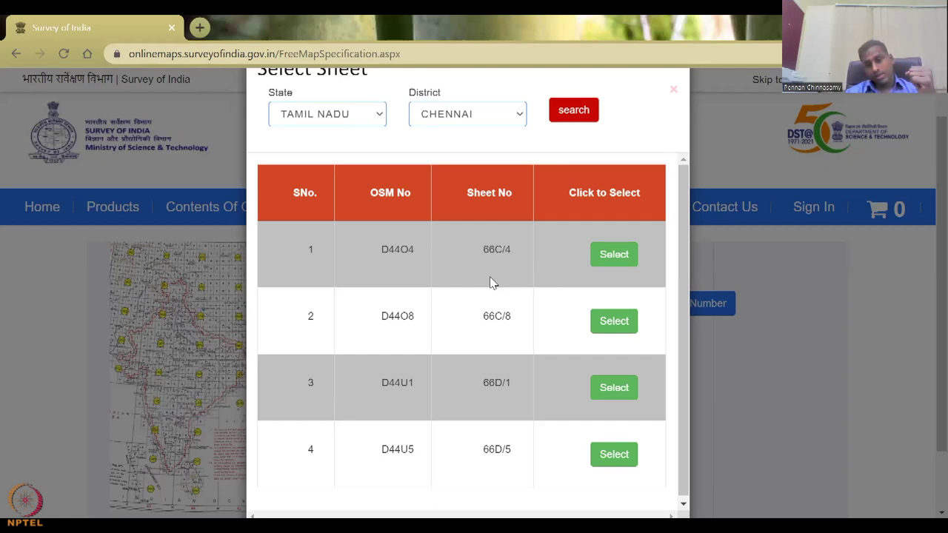
pyautogui.scroll(-1, 582, 283)
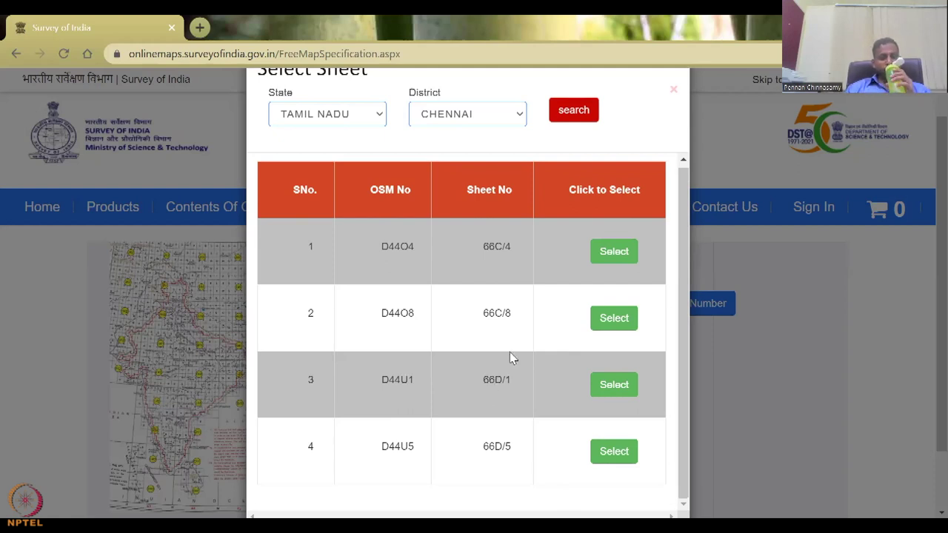
pyautogui.click(615, 252)
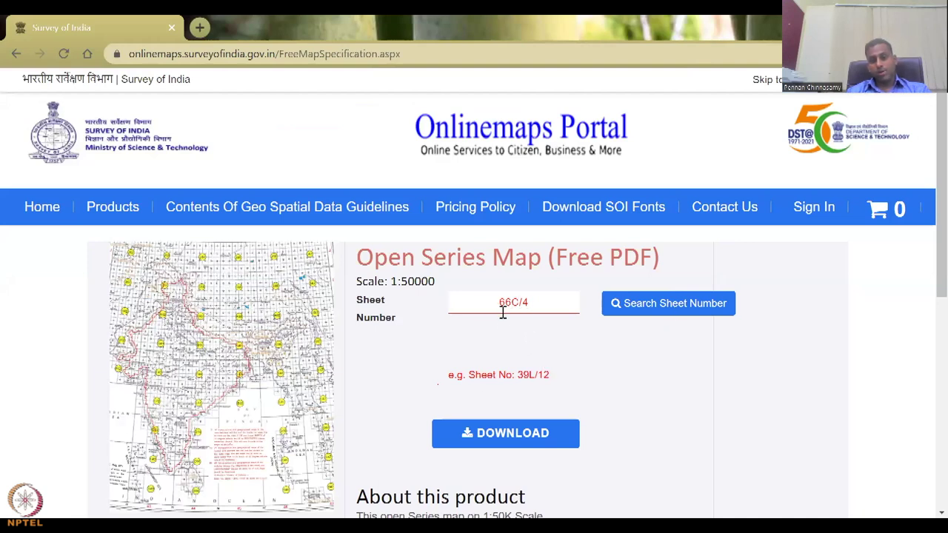
pyautogui.click(533, 445)
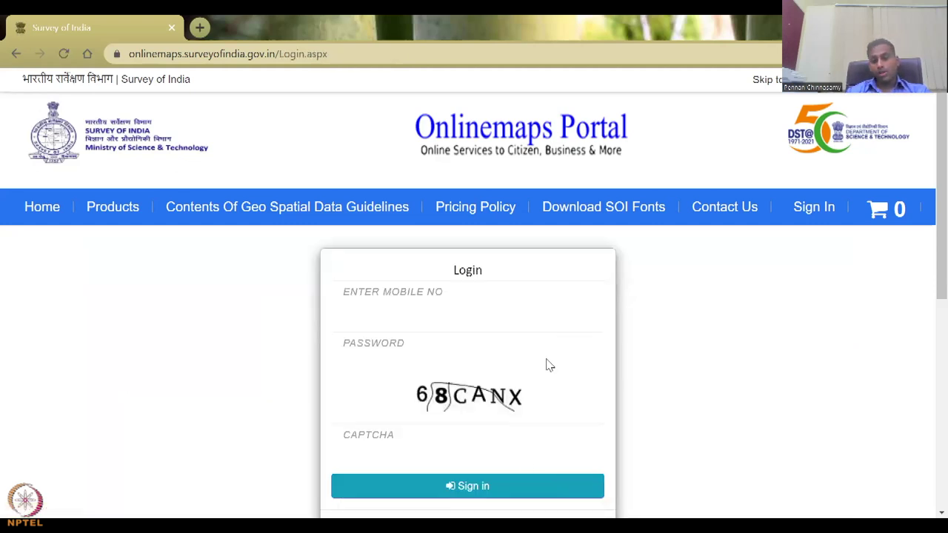
# - Examine the portal login form, including its mobile number, password, captcha and registration options, and activate the mobile number entry
pyautogui.scroll(-3, 548, 384)
pyautogui.scroll(2, 548, 384)
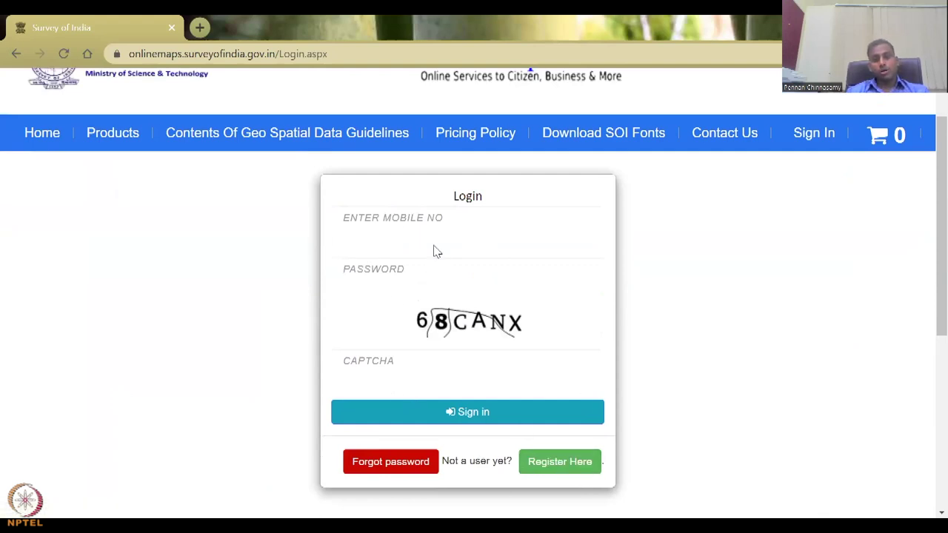
pyautogui.click(525, 220)
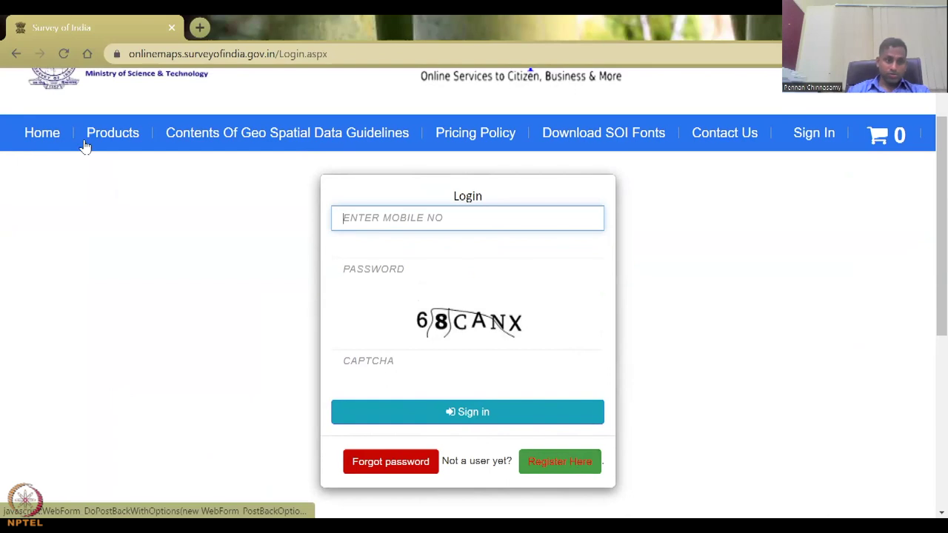
# - Go back to the digital products catalogue, reopen the free Open Series Map PDF (OVSF/50K/51) and review its product page
pyautogui.click(16, 54)
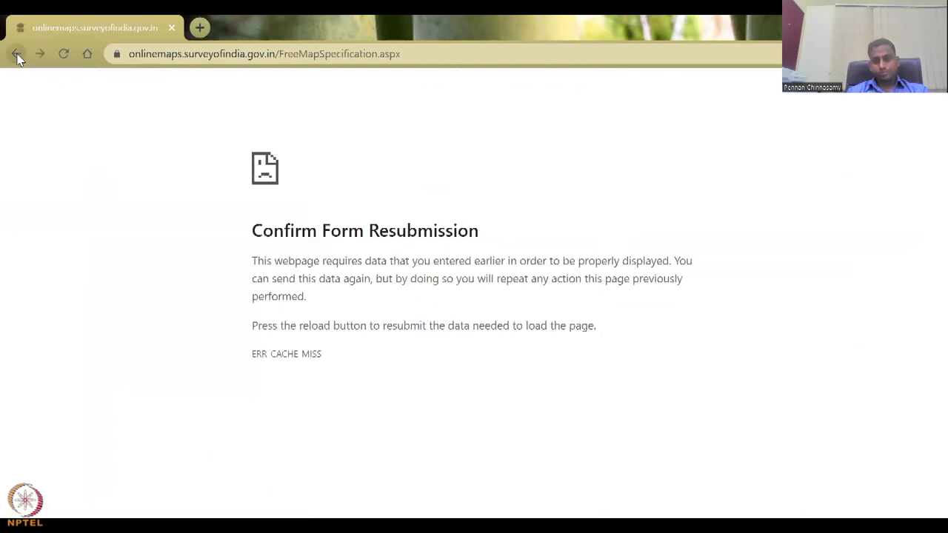
pyautogui.rightClick(17, 54)
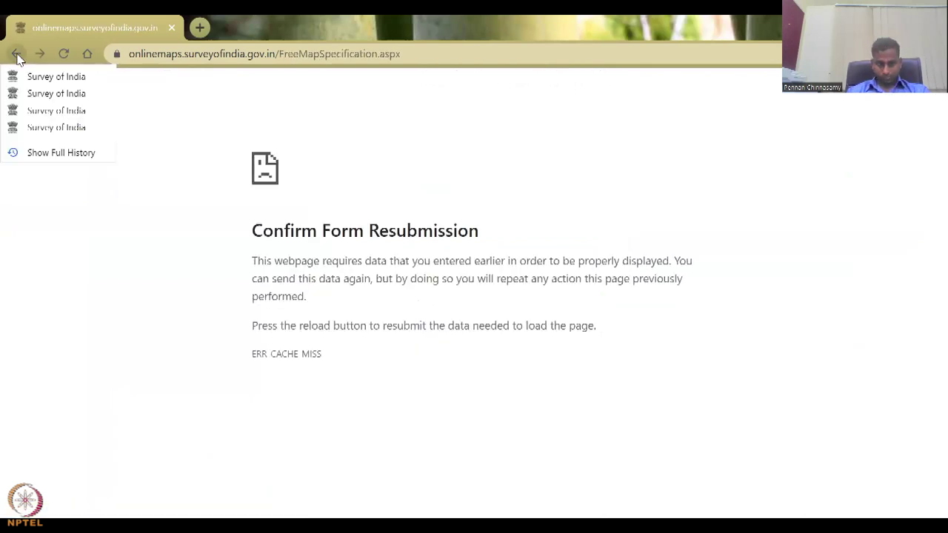
pyautogui.click(36, 127)
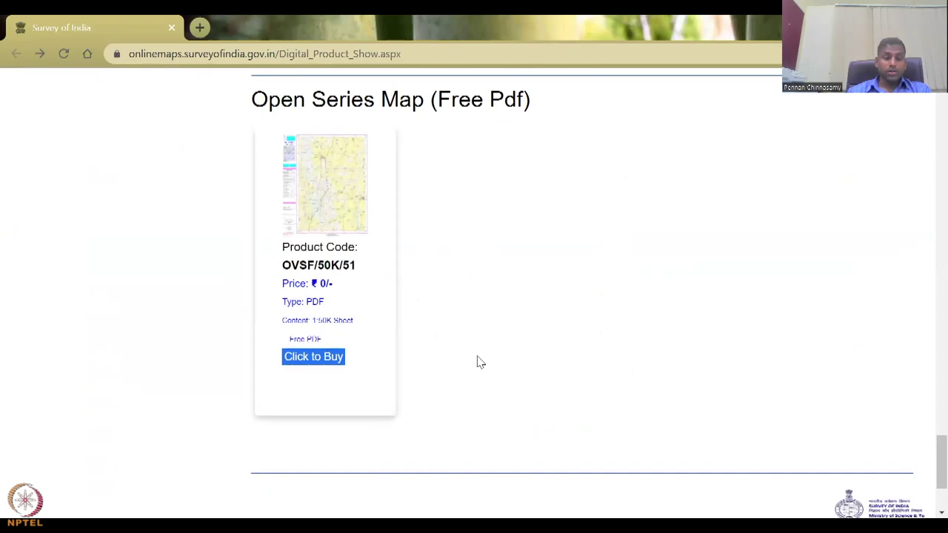
pyautogui.click(329, 361)
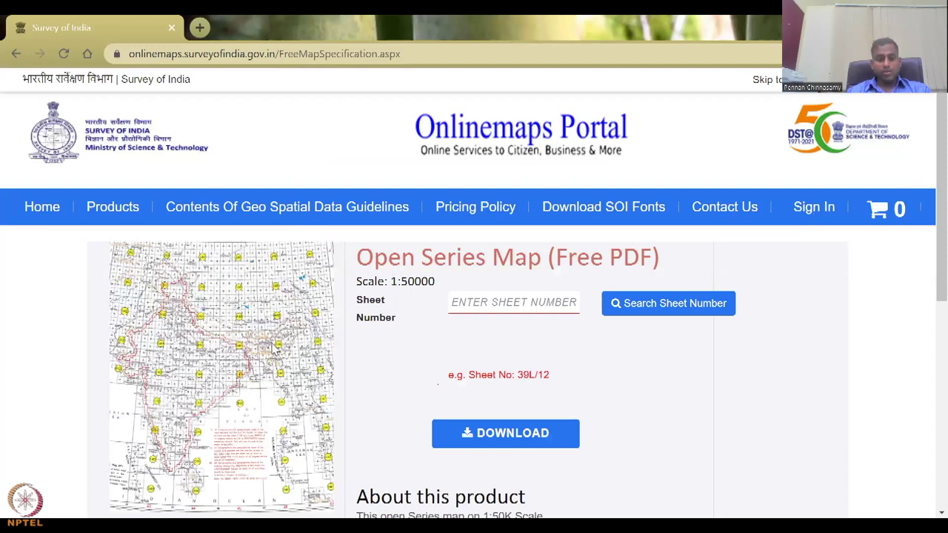
pyautogui.scroll(-3, 272, 346)
pyautogui.scroll(3, 289, 260)
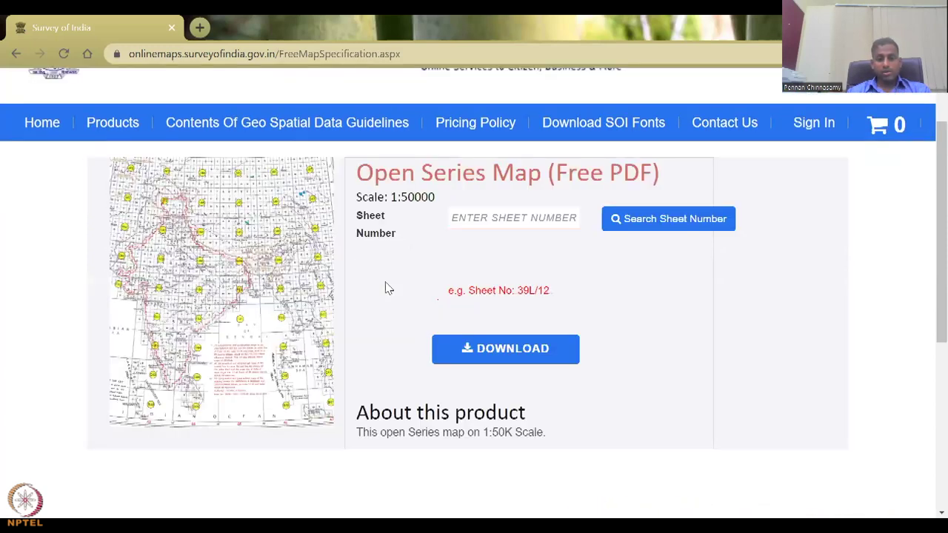
pyautogui.scroll(1, 245, 311)
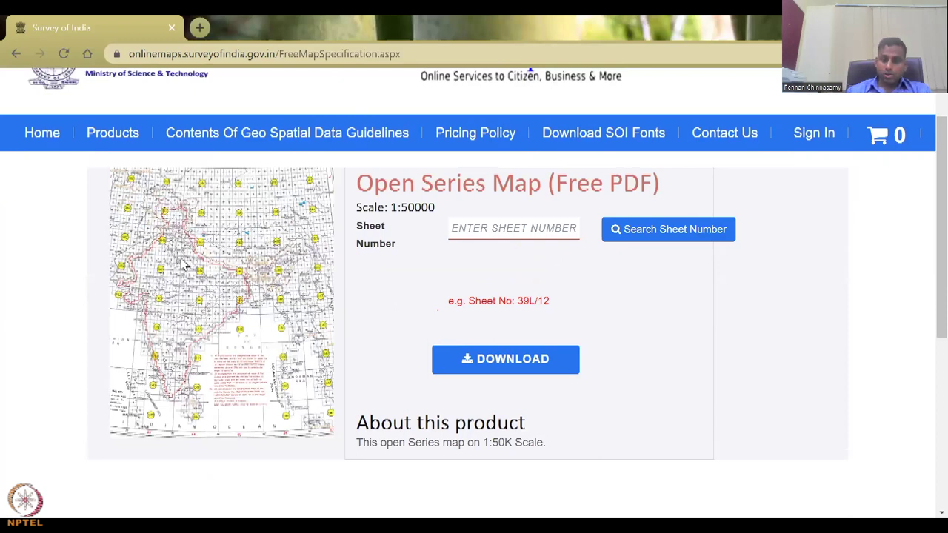
pyautogui.scroll(1, 536, 329)
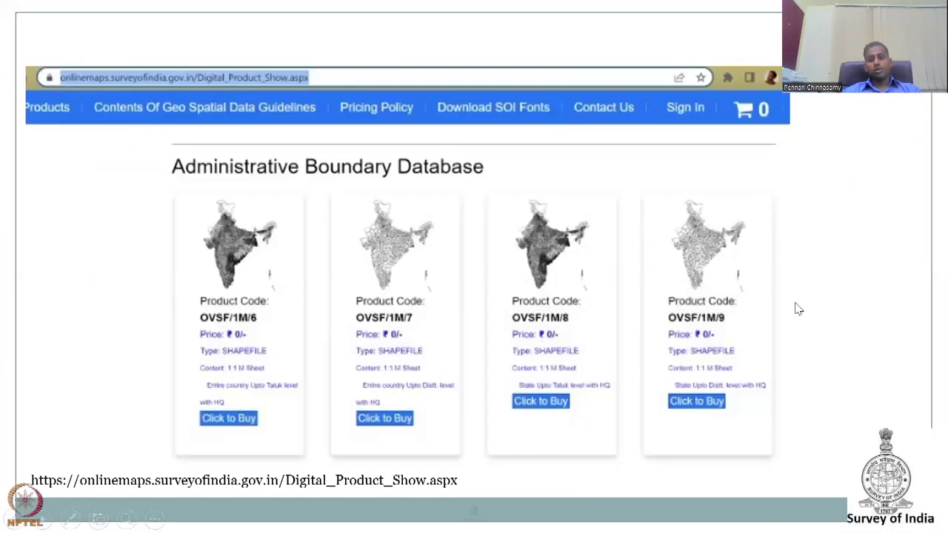
pyautogui.press('Right')
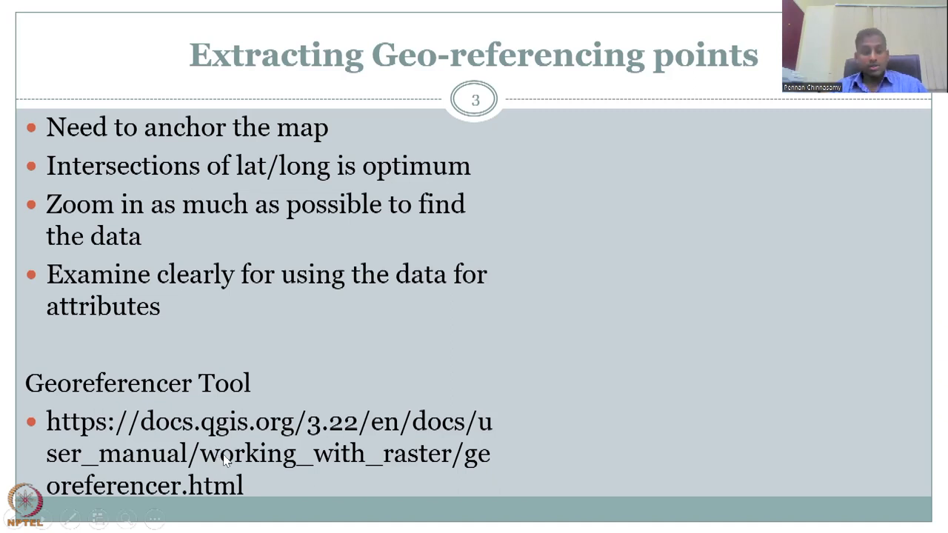
pyautogui.click(352, 376)
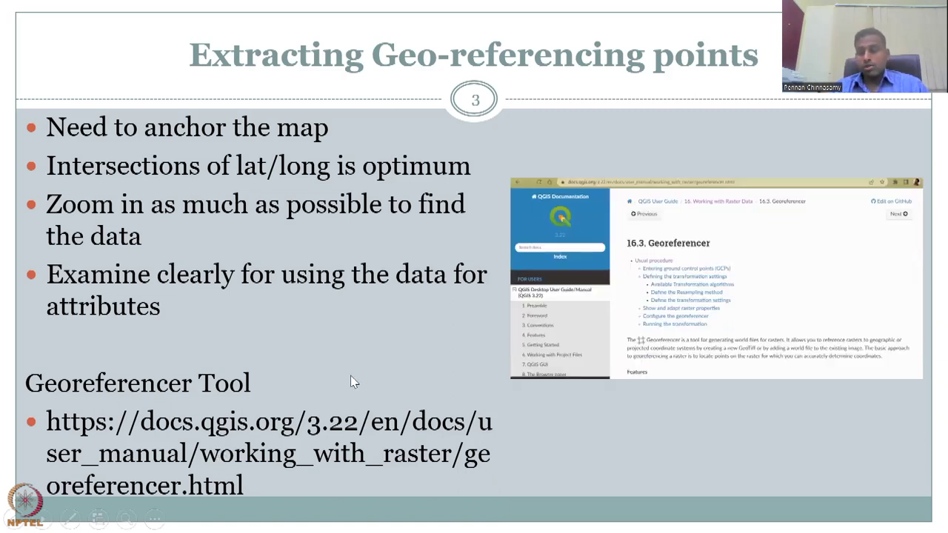
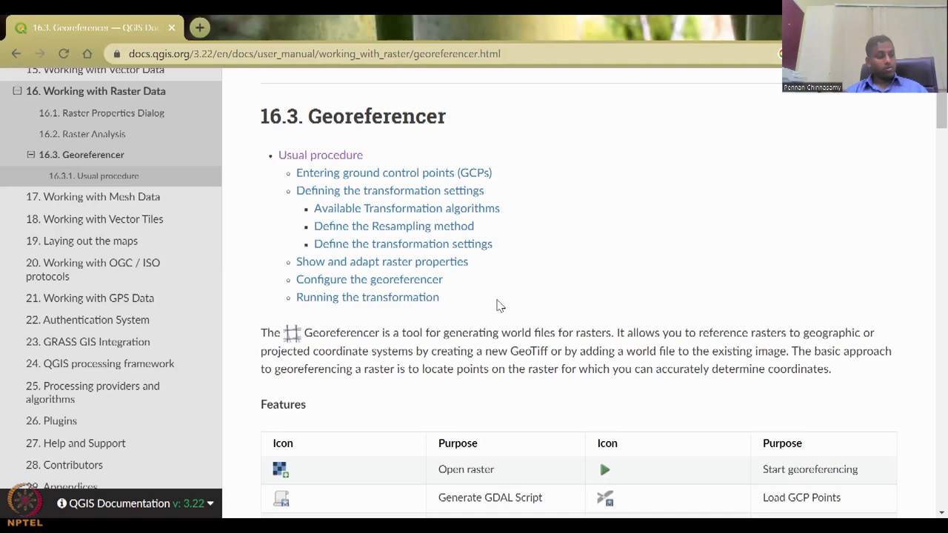
# - Read the QGIS 3.22 Georeferencer documentation on the usual procedure, the Georeferencer dialog and entering ground control points
pyautogui.scroll(-1, 556, 297)
pyautogui.scroll(1, 557, 299)
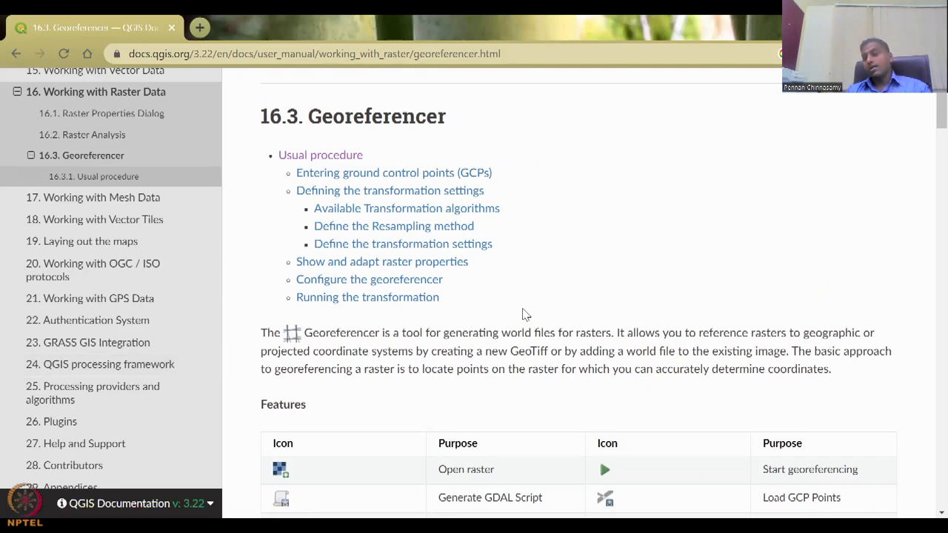
pyautogui.scroll(-8, 522, 314)
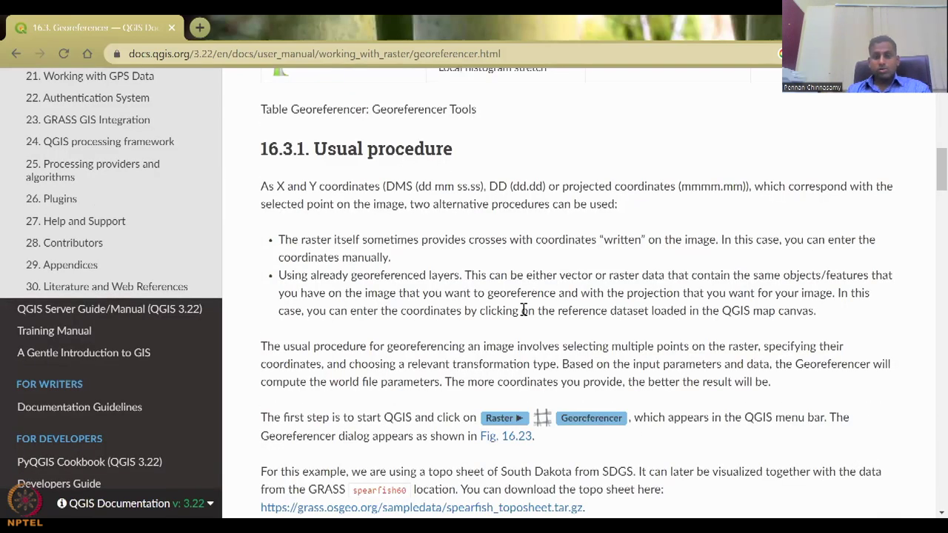
pyautogui.scroll(-4, 523, 310)
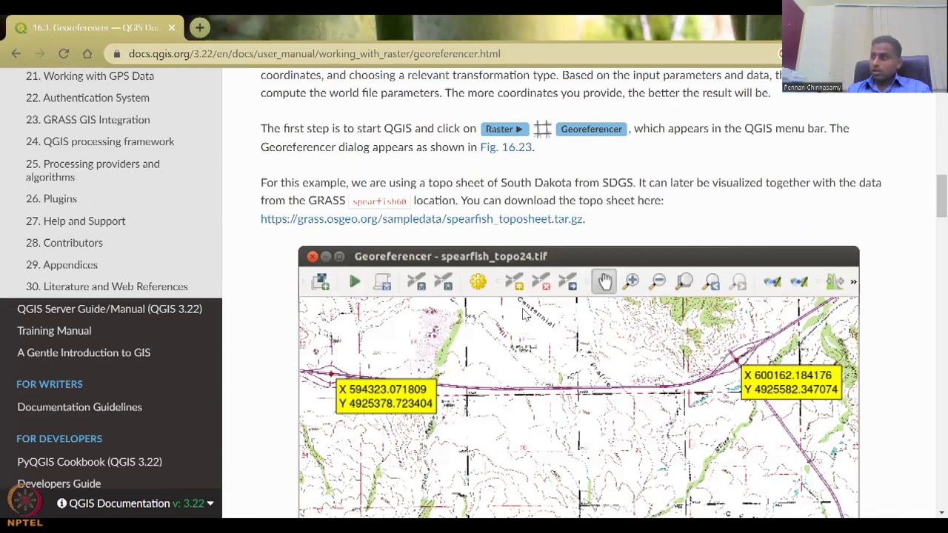
pyautogui.scroll(-1, 523, 315)
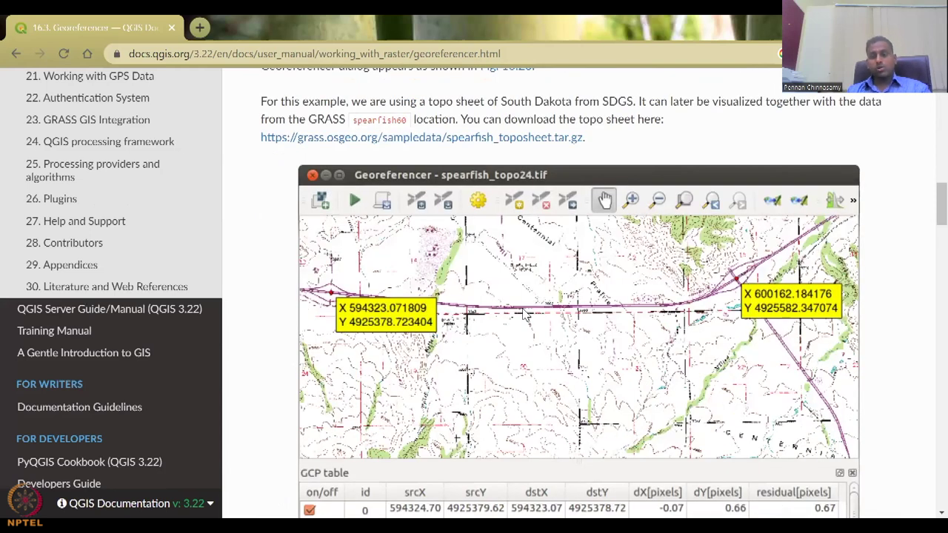
pyautogui.scroll(-2, 524, 315)
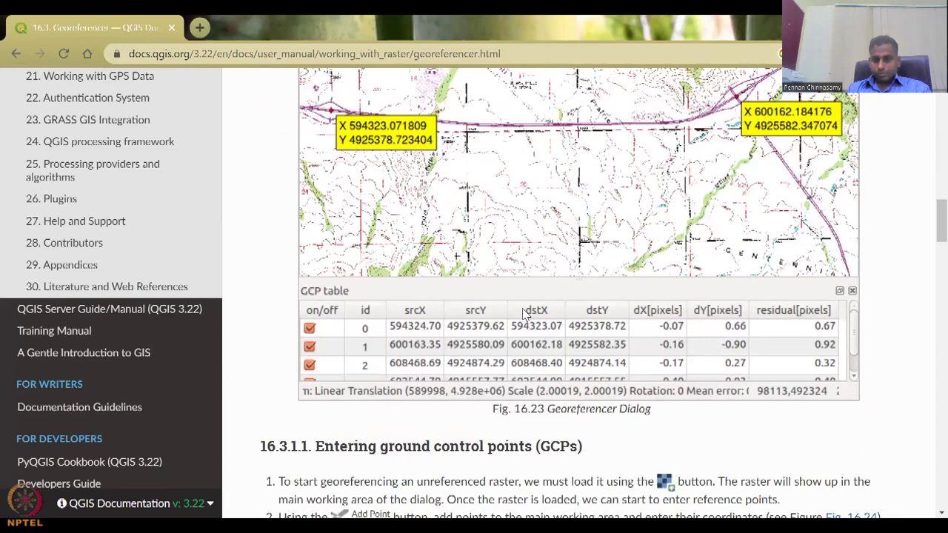
pyautogui.scroll(-1, 523, 314)
pyautogui.scroll(-4, 524, 315)
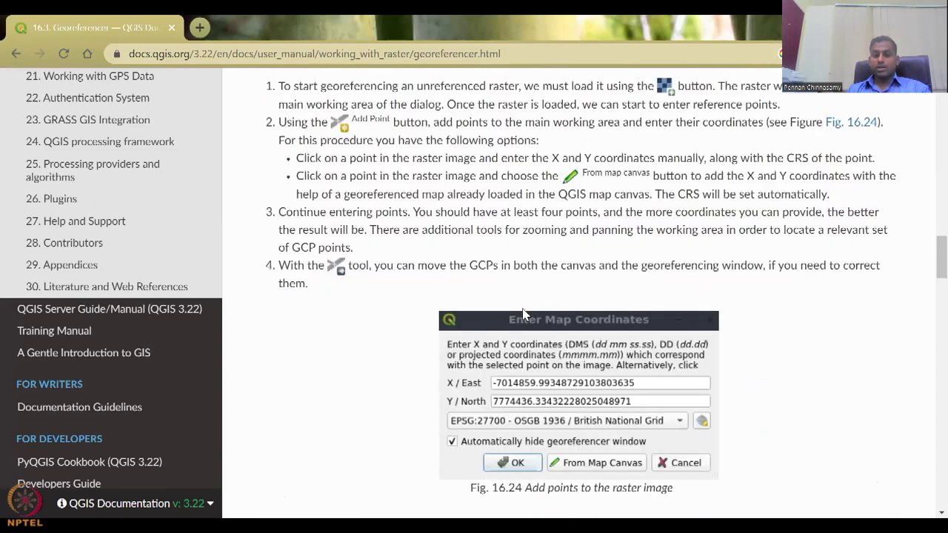
pyautogui.scroll(-3, 523, 315)
pyautogui.scroll(1, 524, 315)
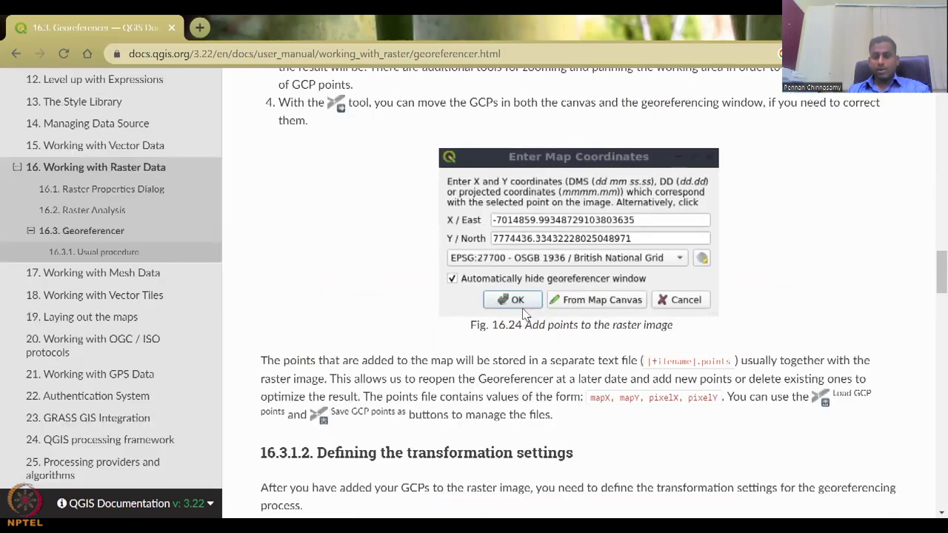
pyautogui.scroll(1, 524, 315)
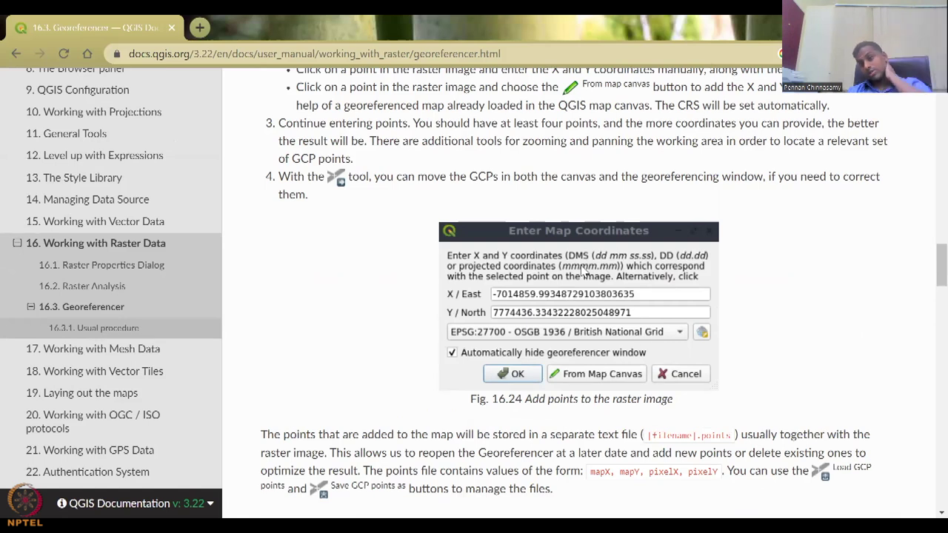
# - Read the documentation on defining transformation settings, including the available algorithms, resampling methods and output raster options
pyautogui.scroll(-4, 586, 274)
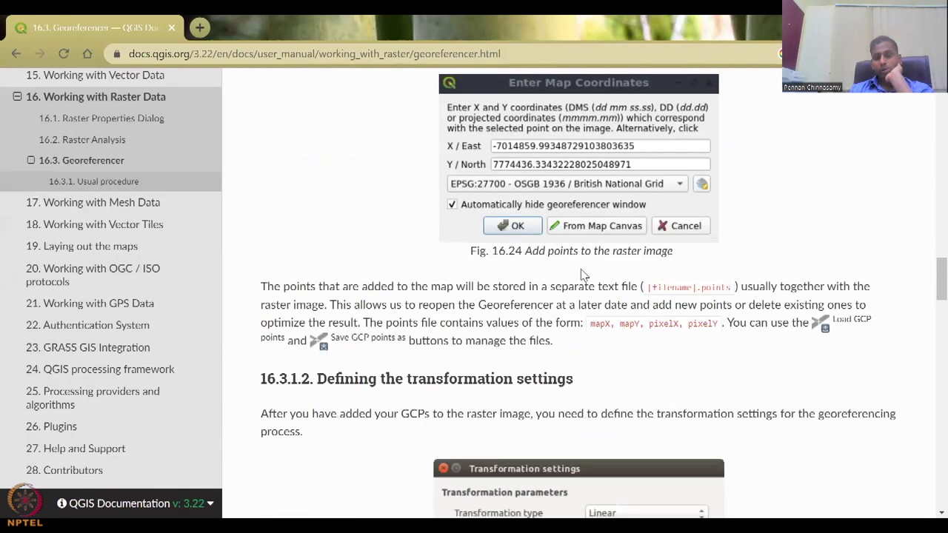
pyautogui.scroll(-3, 582, 274)
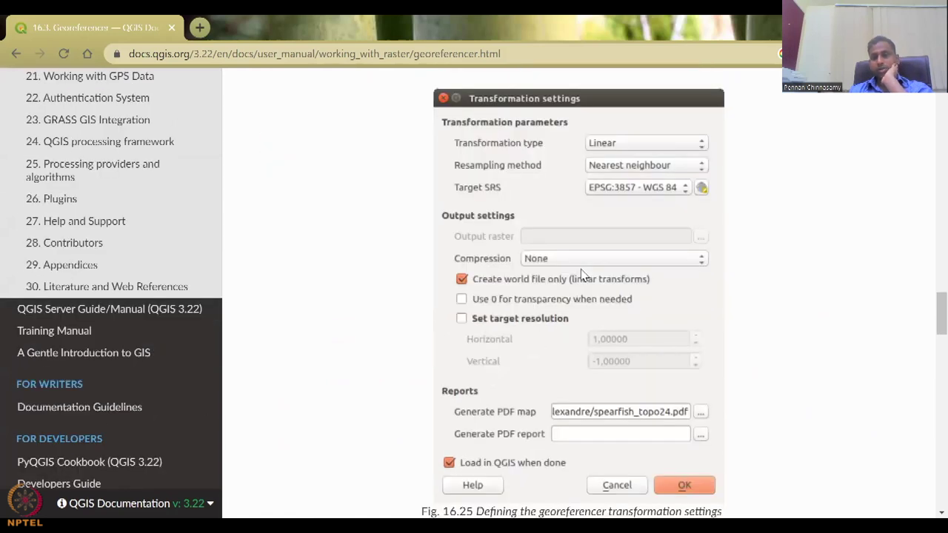
pyautogui.scroll(-3, 582, 275)
pyautogui.scroll(-7, 581, 275)
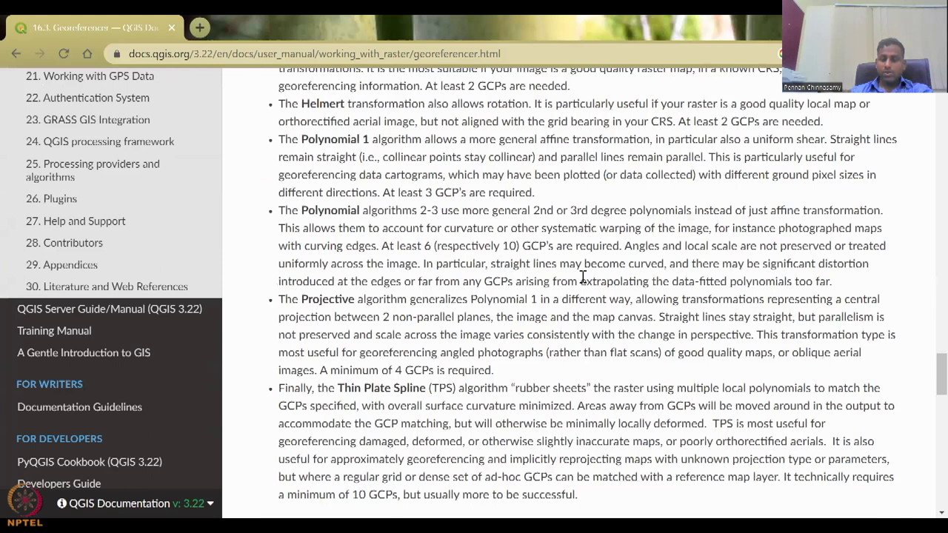
pyautogui.scroll(-6, 583, 278)
pyautogui.scroll(-4, 583, 280)
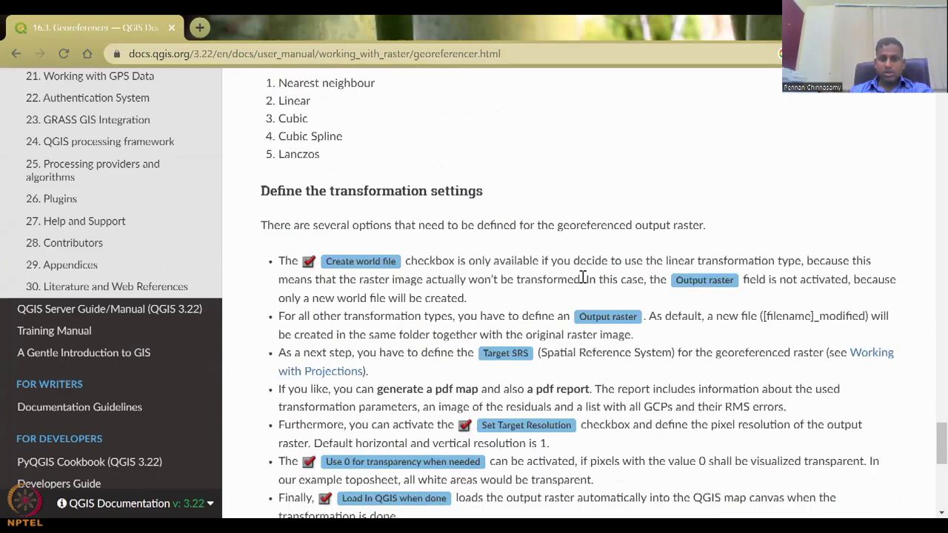
# - Read the documentation on the output raster settings, raster properties, configuring the georeferencer and running the transformation
pyautogui.scroll(-4, 583, 277)
pyautogui.scroll(-3, 583, 277)
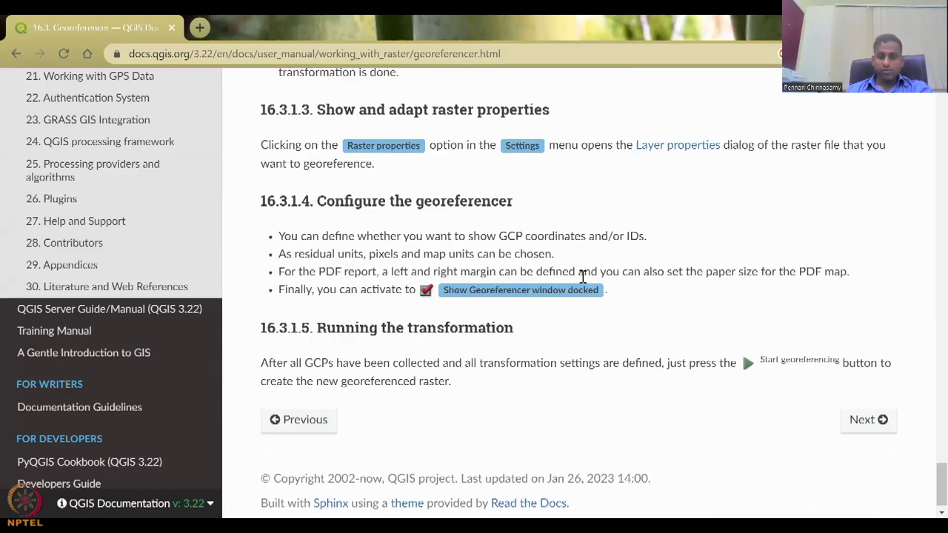
pyautogui.scroll(-1, 377, 344)
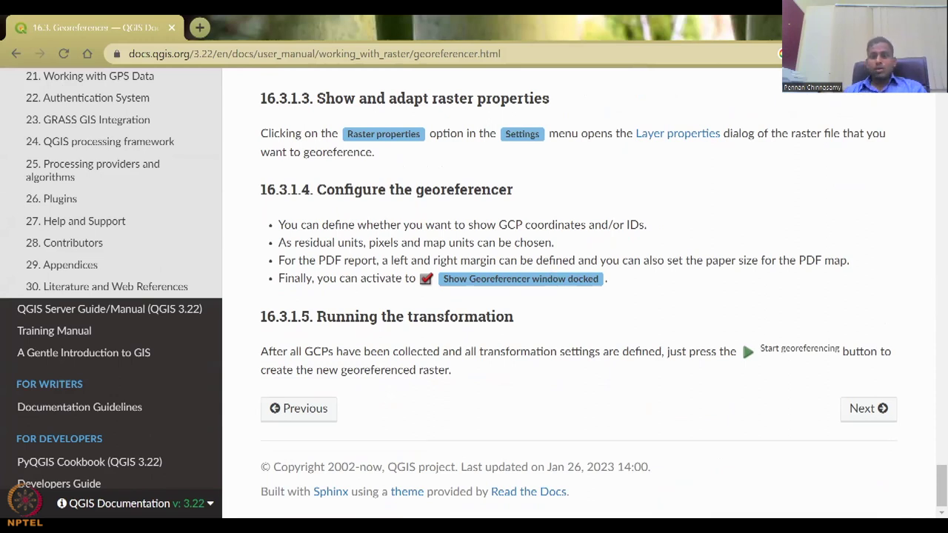
# - Switch to the lecture slides and advance to the slide showing the Georeferencer documentation page
pyautogui.hotkey('alt', 'Tab')
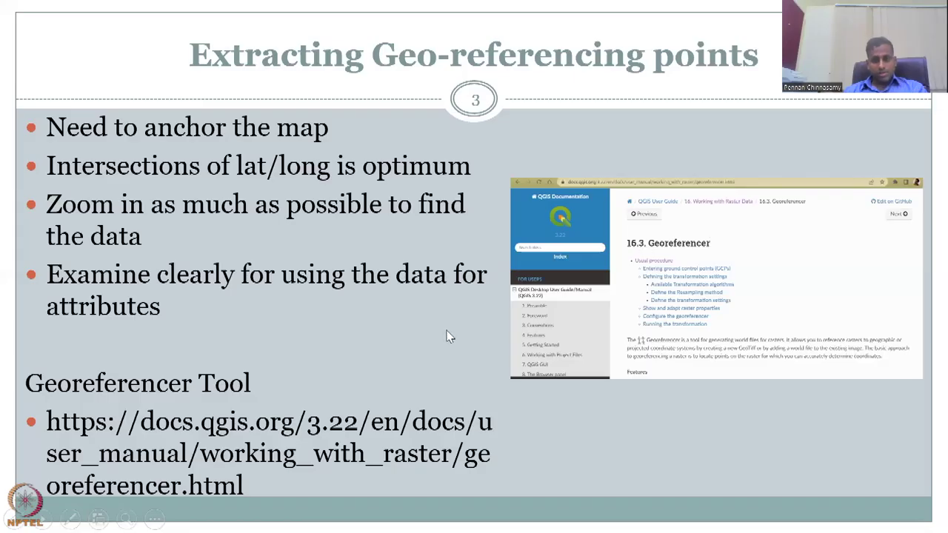
pyautogui.press('Right')
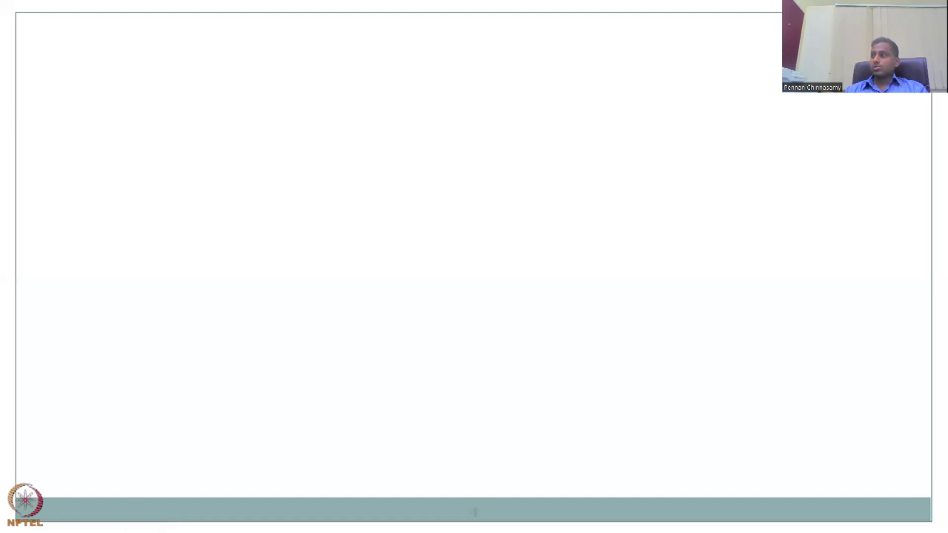
pyautogui.press('Right')
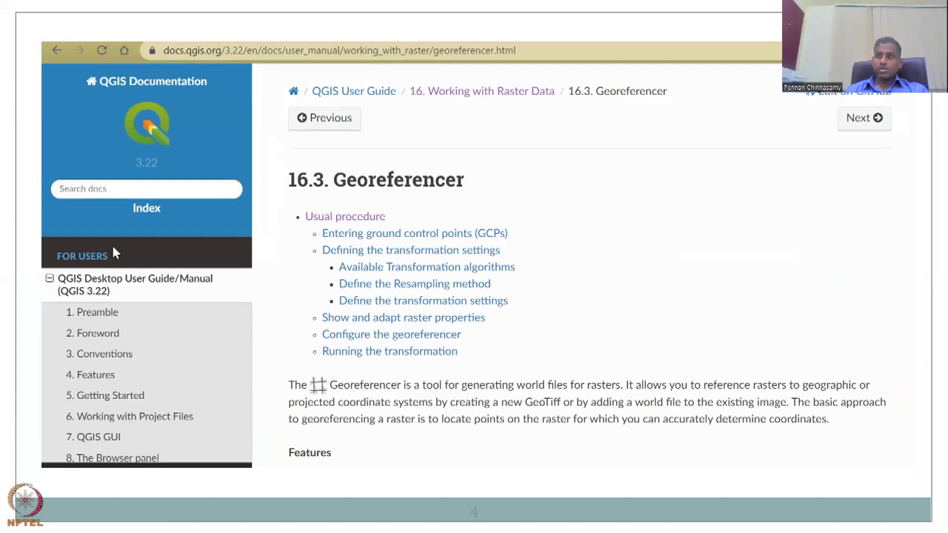
# - Switch to QGIS, open the Georeferencer, shrink its window to reveal the main project and minimize it
pyautogui.hotkey('alt', 'Tab')
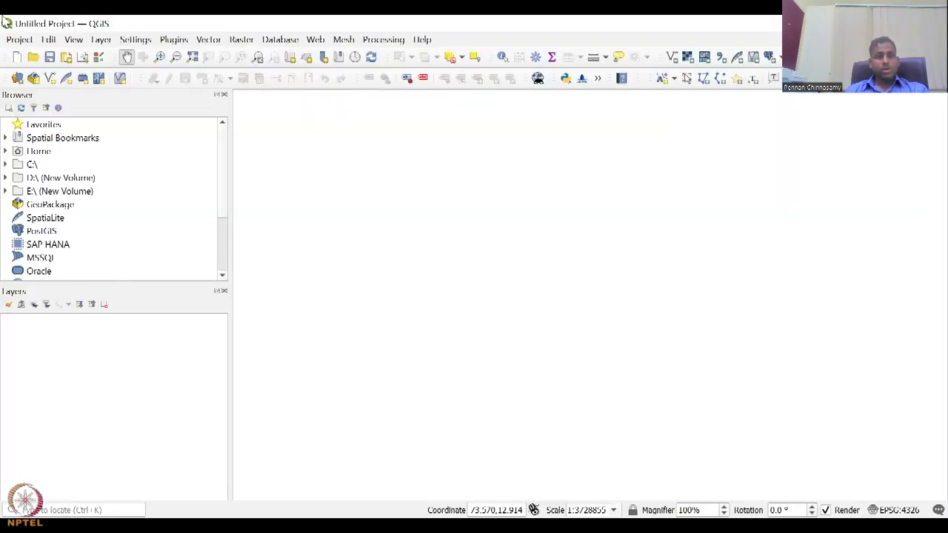
pyautogui.click(243, 42)
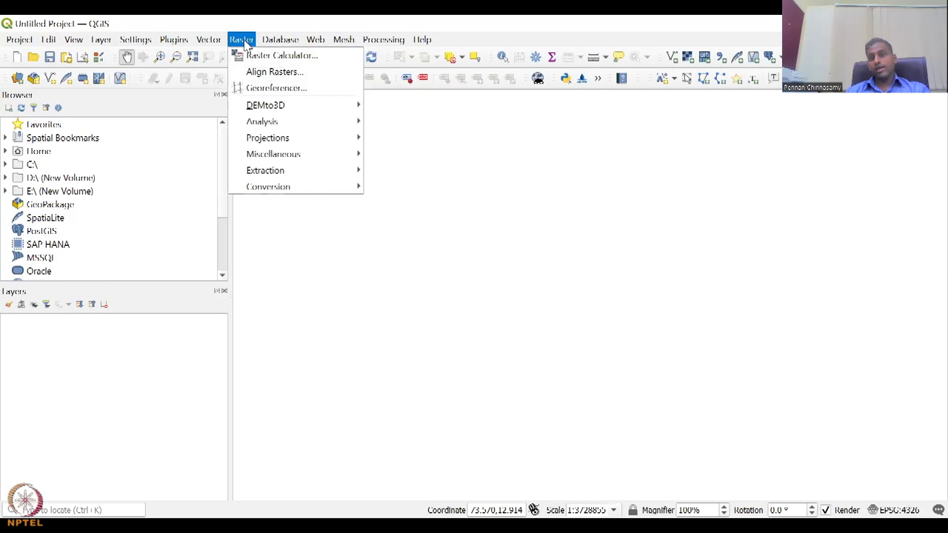
pyautogui.click(258, 90)
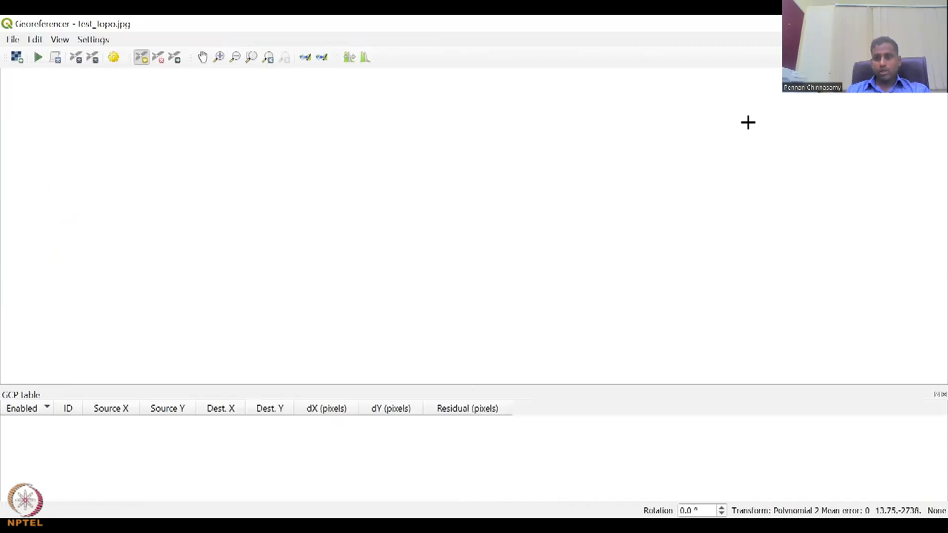
pyautogui.doubleClick(227, 23)
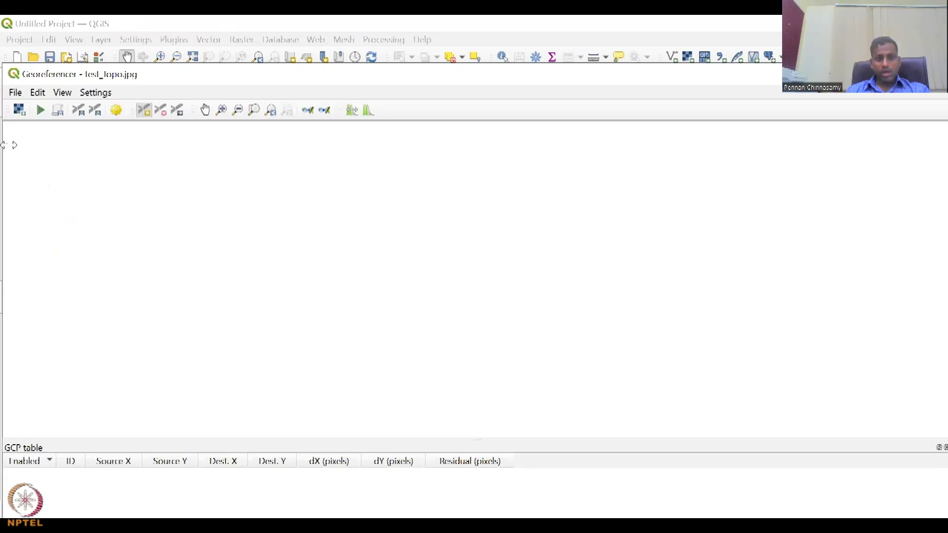
pyautogui.moveTo(4, 144); pyautogui.dragTo(446, 53)
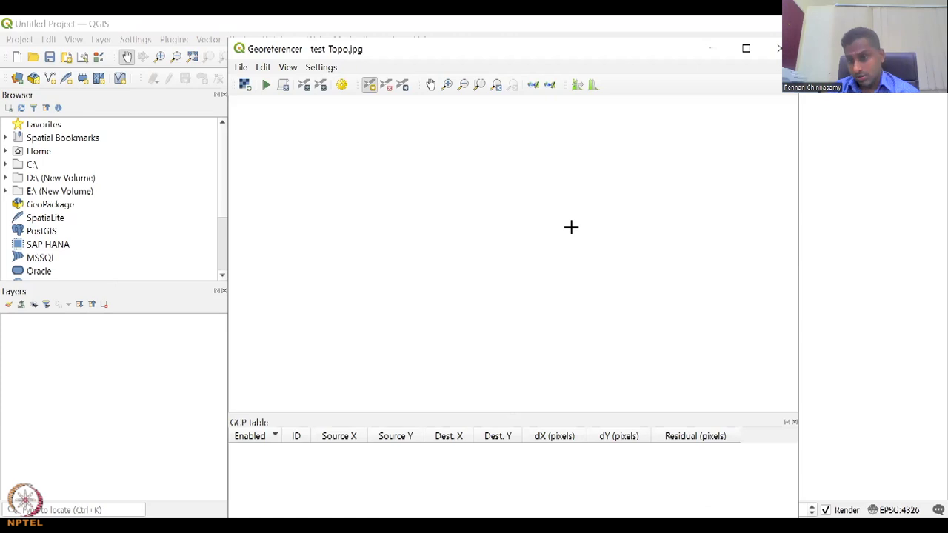
pyautogui.click(710, 48)
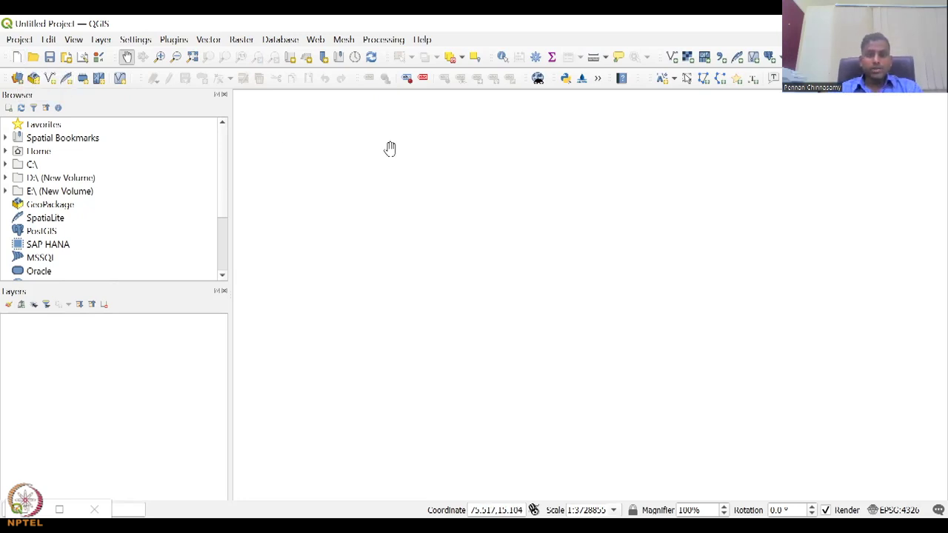
# - Add the India_Full states.shp shapefile to the project as a vector layer
pyautogui.click(672, 58)
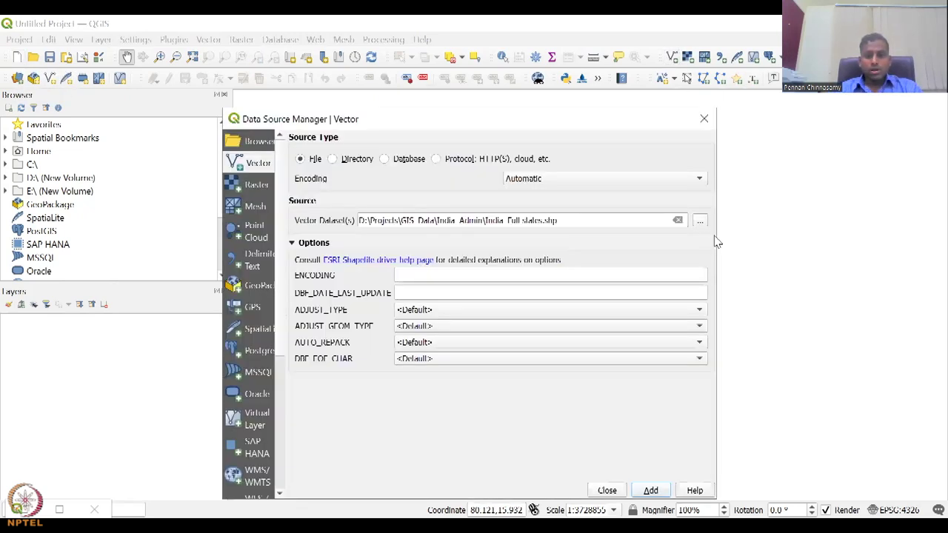
pyautogui.click(651, 492)
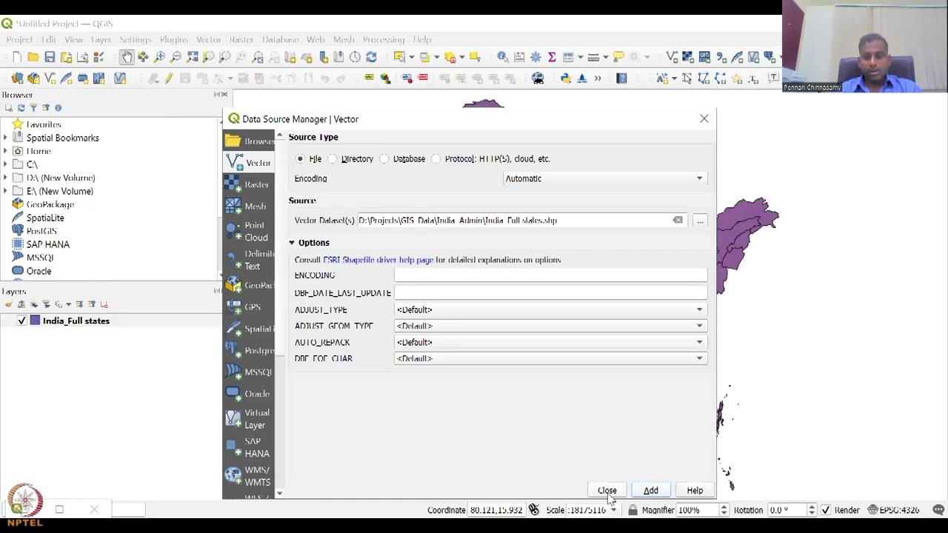
pyautogui.click(703, 119)
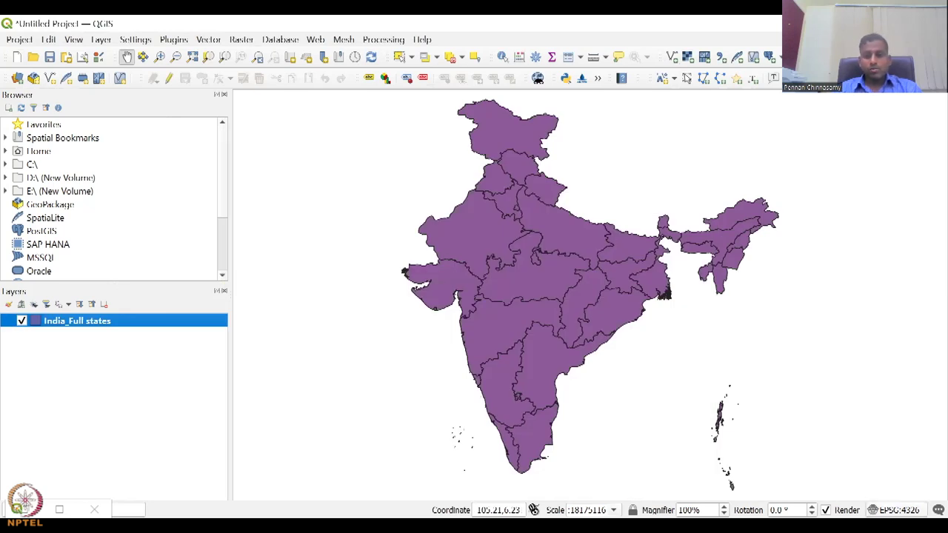
# - Set the project coordinate reference system to WGS 84 (EPSG:4326)
pyautogui.click(896, 509)
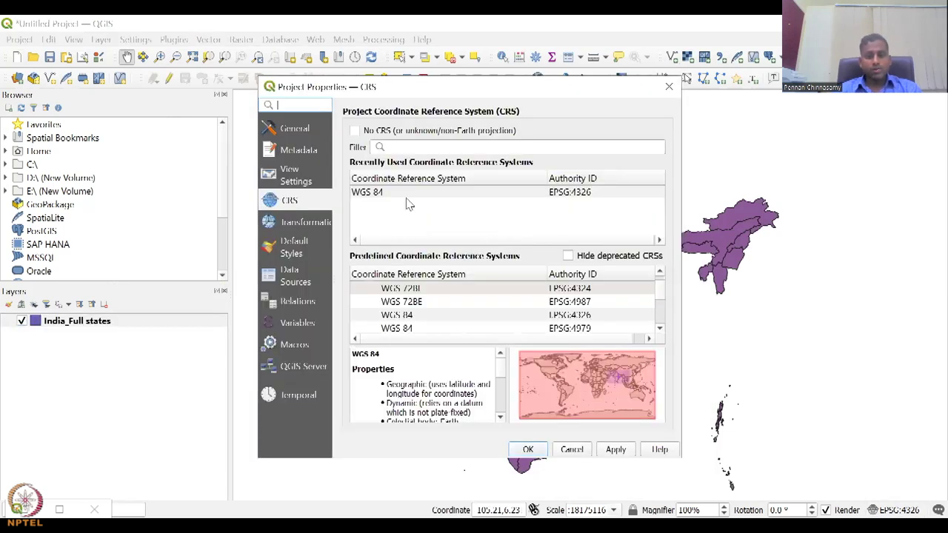
pyautogui.click(373, 192)
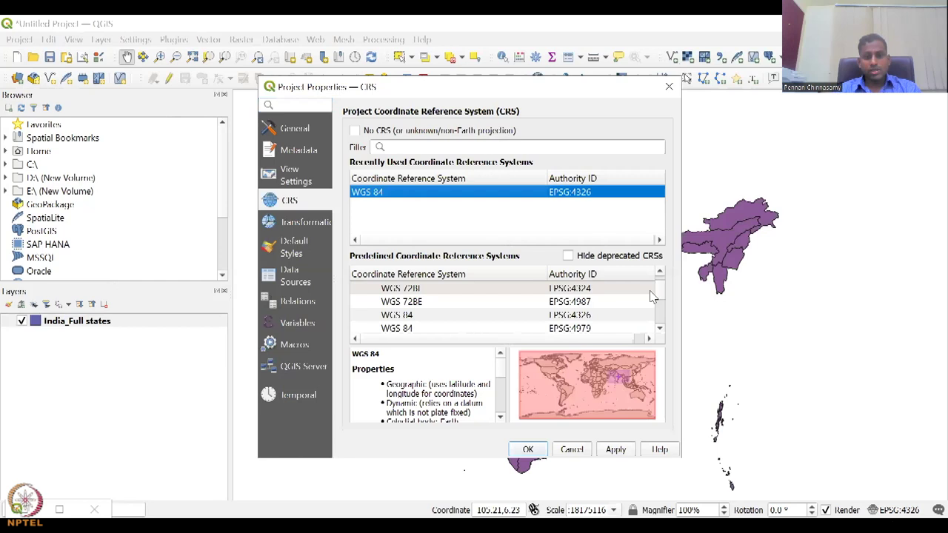
pyautogui.click(541, 452)
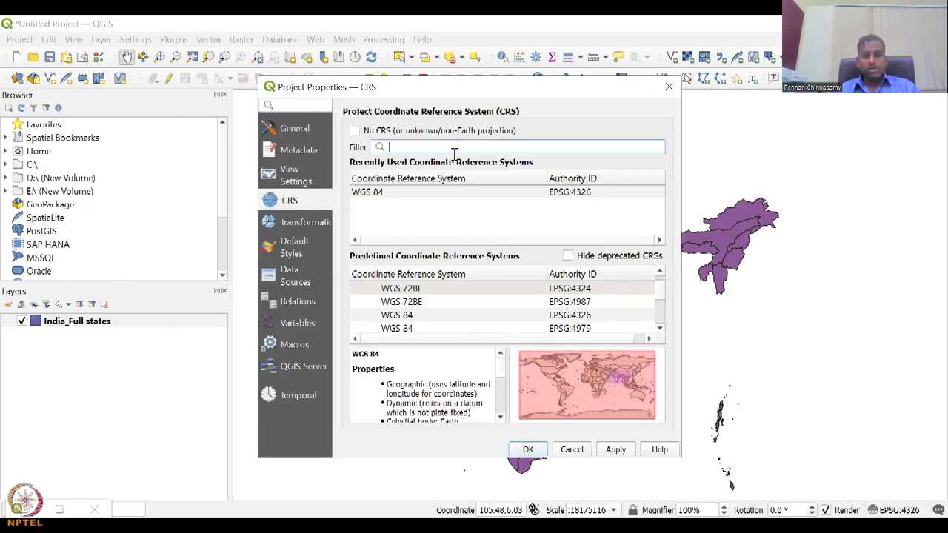
# - Filter the project's coordinate reference systems by "India" and look through the matching geographic and projected systems
pyautogui.write('India')
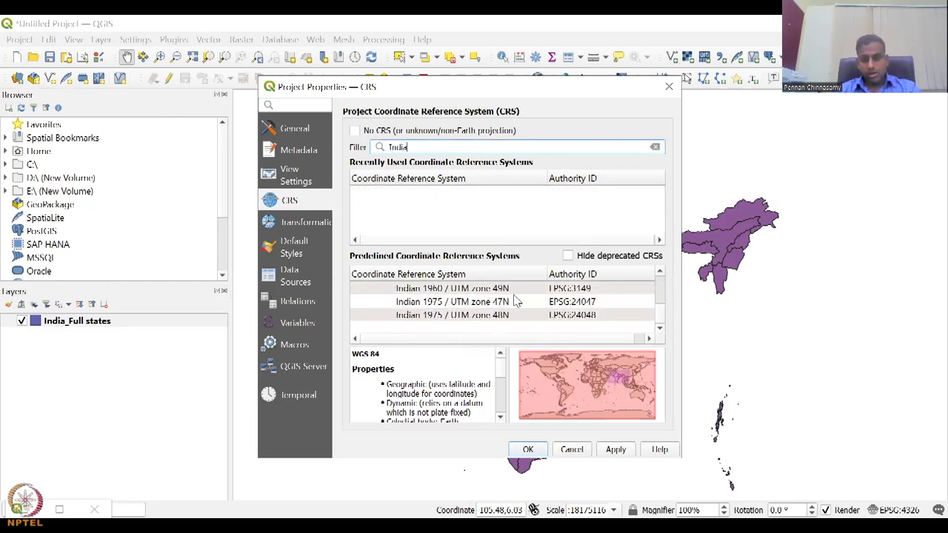
pyautogui.scroll(-2, 516, 301)
pyautogui.scroll(3, 523, 311)
pyautogui.scroll(-4, 523, 311)
pyautogui.scroll(2, 523, 312)
pyautogui.scroll(5, 523, 312)
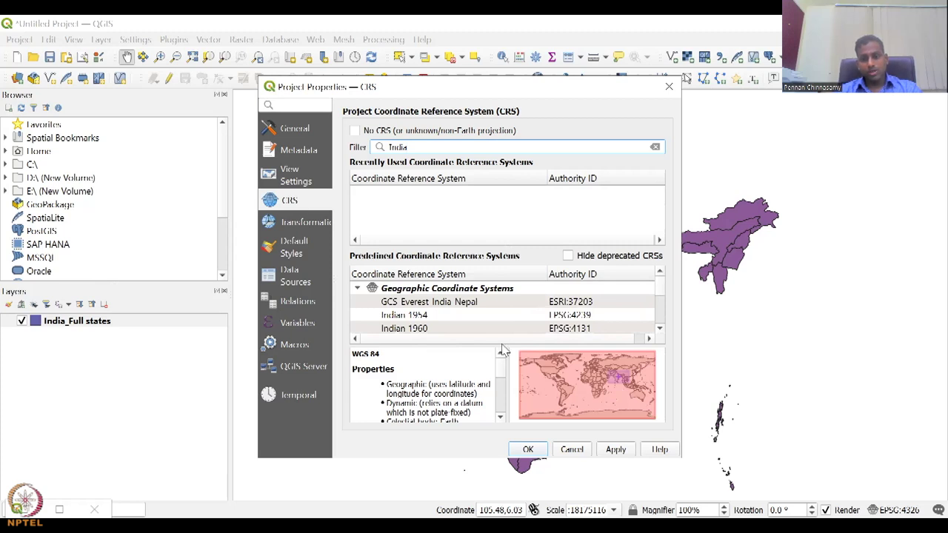
pyautogui.scroll(-3, 511, 332)
# - Filter the coordinate reference systems by "wgs", look through the WGS variants and close the project properties without changes
pyautogui.moveTo(471, 148); pyautogui.dragTo(358, 148)
pyautogui.write('wgs')
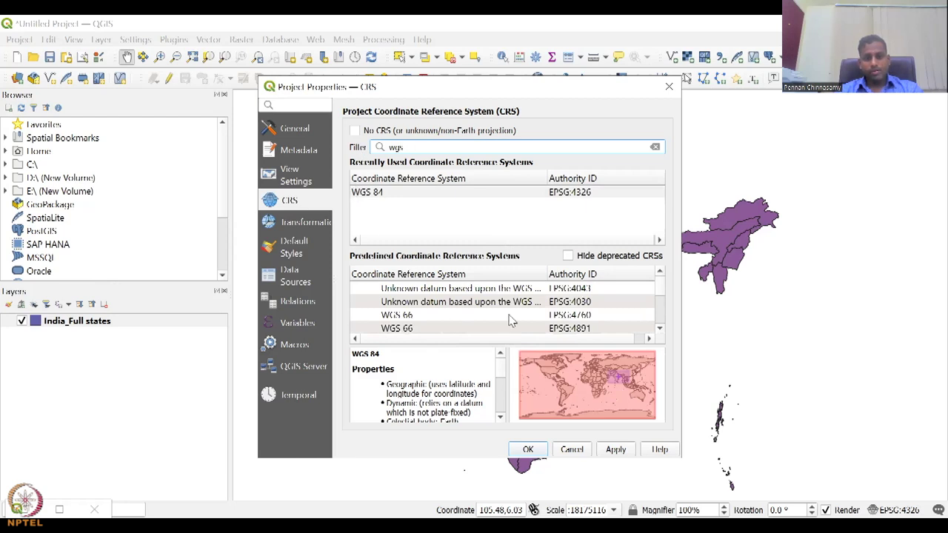
pyautogui.scroll(-2, 512, 320)
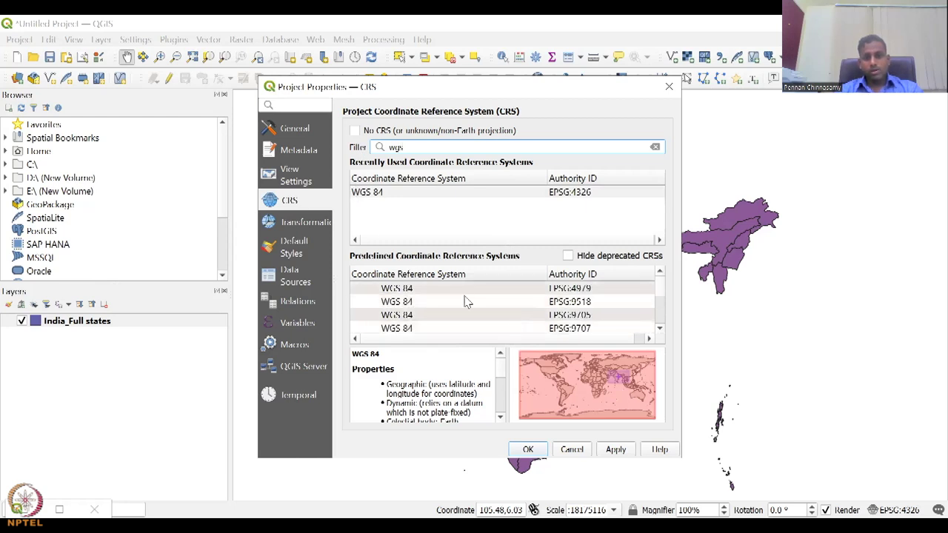
pyautogui.scroll(-1, 592, 315)
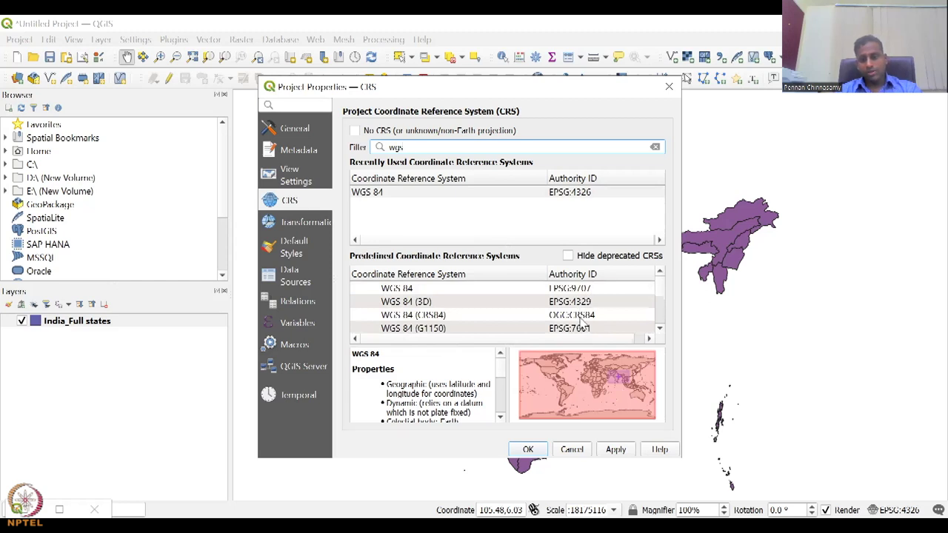
pyautogui.scroll(-1, 583, 330)
pyautogui.scroll(-1, 583, 330)
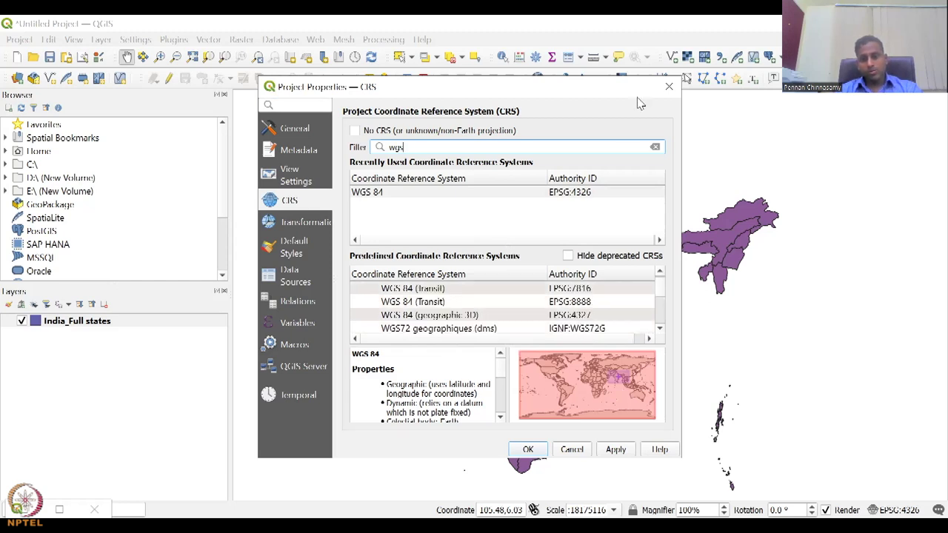
pyautogui.click(669, 94)
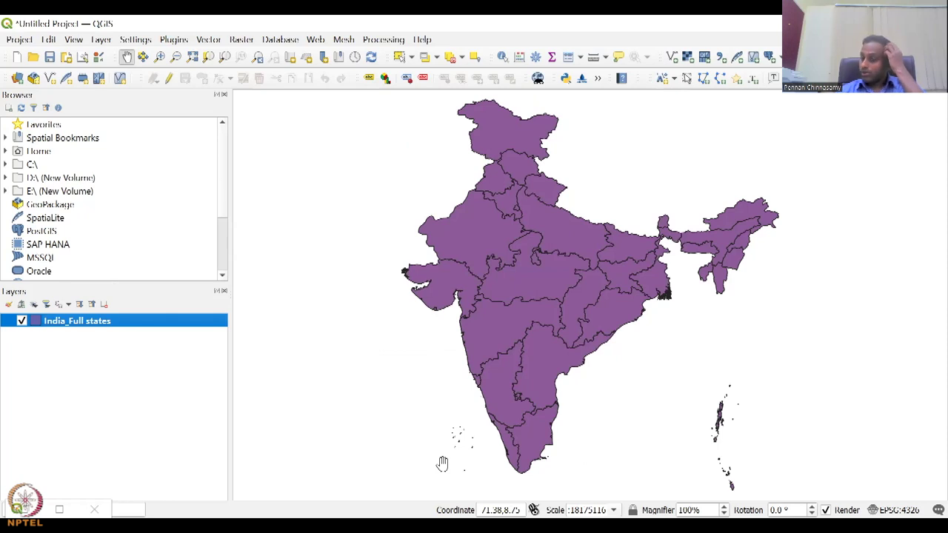
# - Add the scanned toposheet D43R12_57G12.jpg from the RS_GIS_Rural Dev folder to the project as a raster layer
pyautogui.click(689, 60)
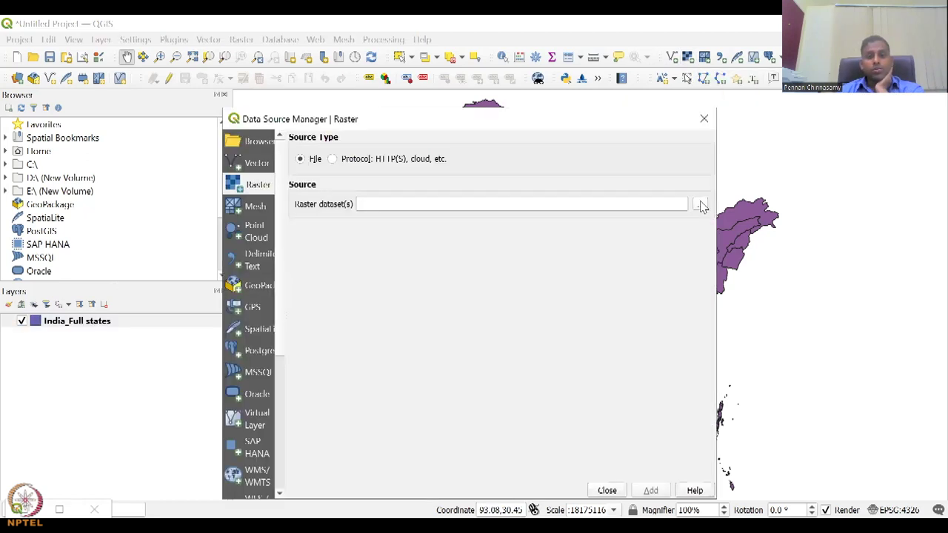
pyautogui.click(700, 205)
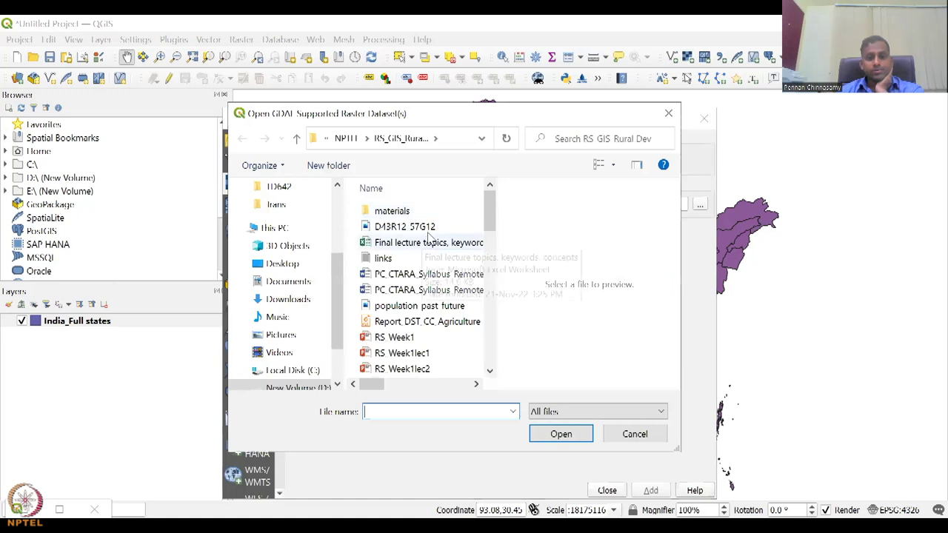
pyautogui.click(426, 228)
pyautogui.click(558, 438)
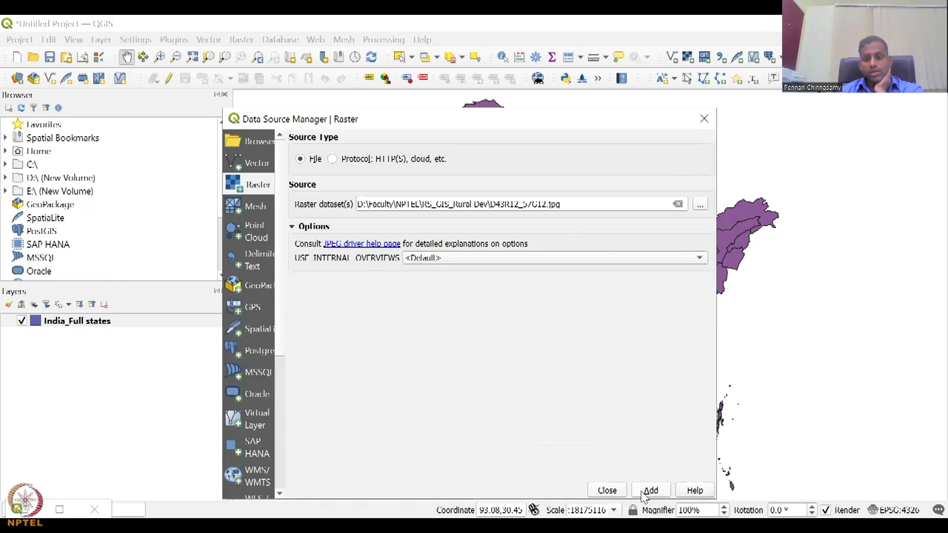
pyautogui.click(647, 492)
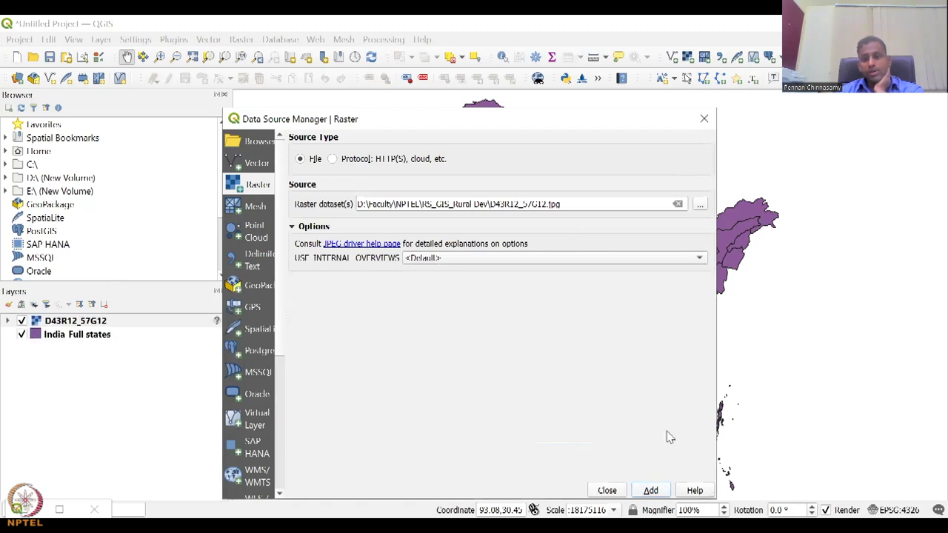
pyautogui.click(701, 122)
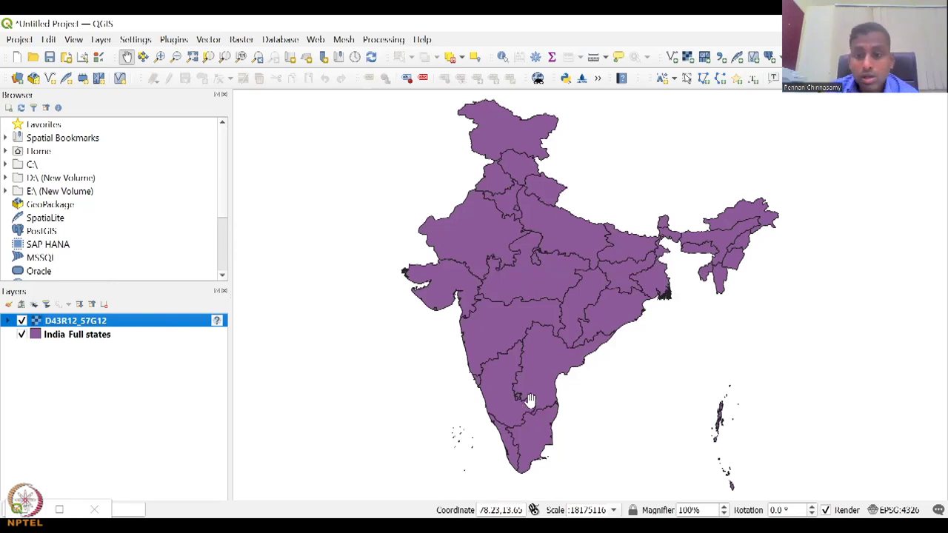
# - Zoom to the D43R12_57G12 layer and examine the toposheet's map detail, sheet number, scale and adjoining-sheet index
pyautogui.rightClick(127, 322)
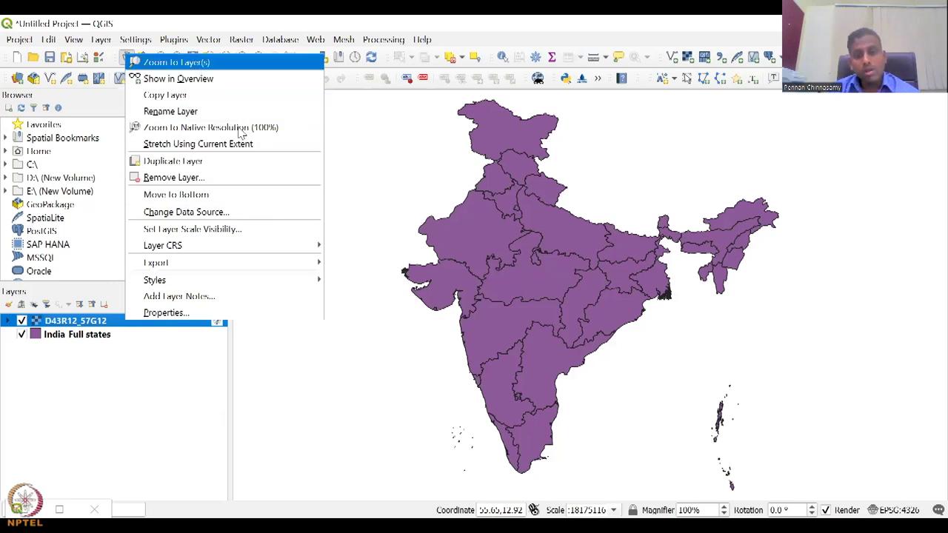
pyautogui.click(176, 62)
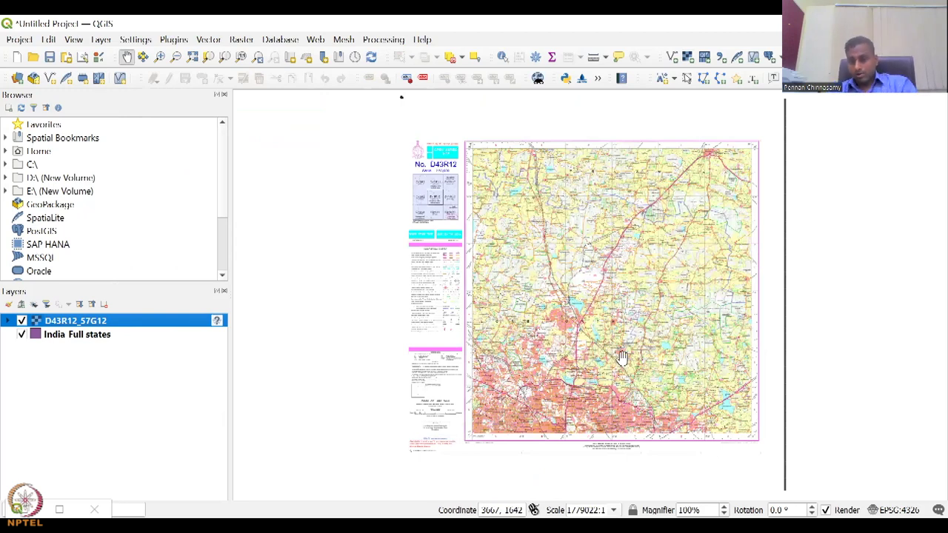
pyautogui.scroll(3, 564, 345)
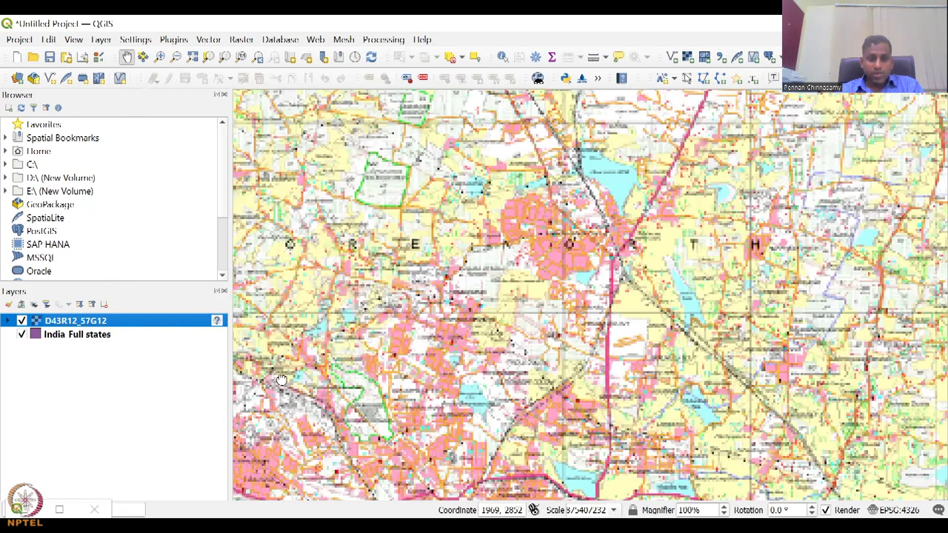
pyautogui.scroll(-3, 283, 255)
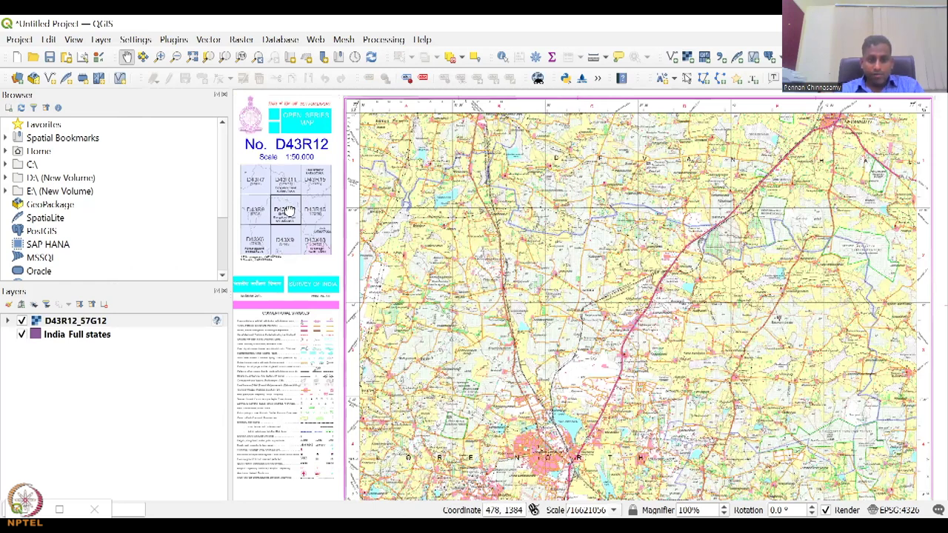
pyautogui.moveTo(288, 212); pyautogui.dragTo(295, 264)
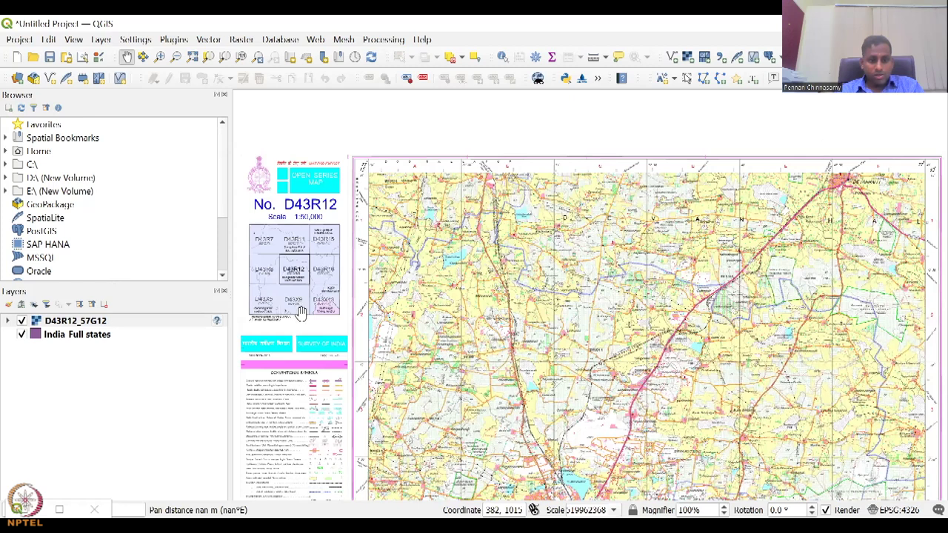
pyautogui.scroll(1, 301, 312)
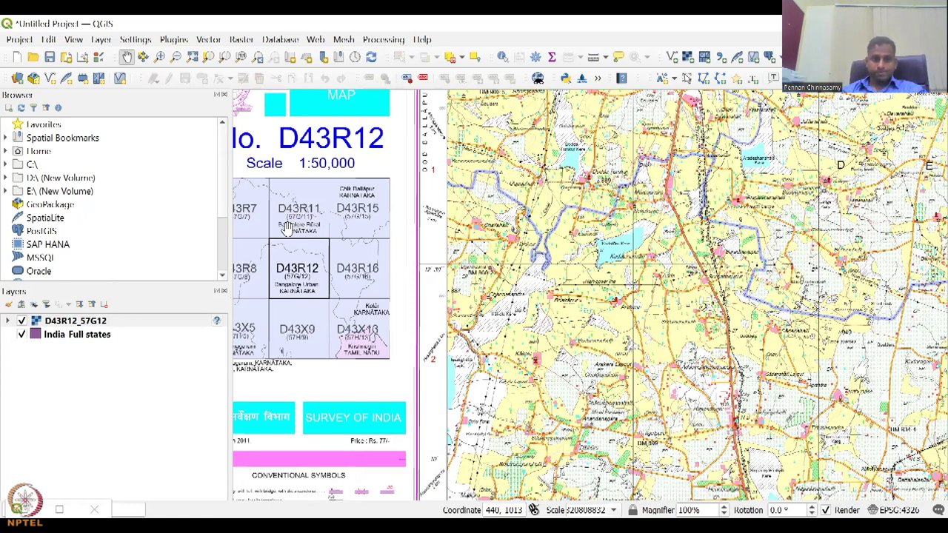
# - Look over the D43R12_57G12 toposheet and zoom in on the tiny India Full states layer near the sheet's corner
pyautogui.scroll(-1, 287, 228)
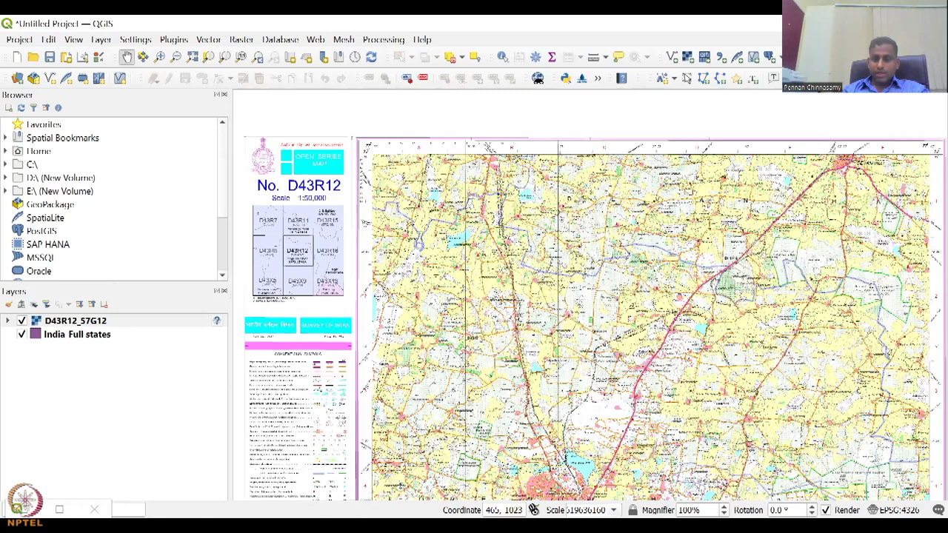
pyautogui.moveTo(632, 320); pyautogui.dragTo(598, 175)
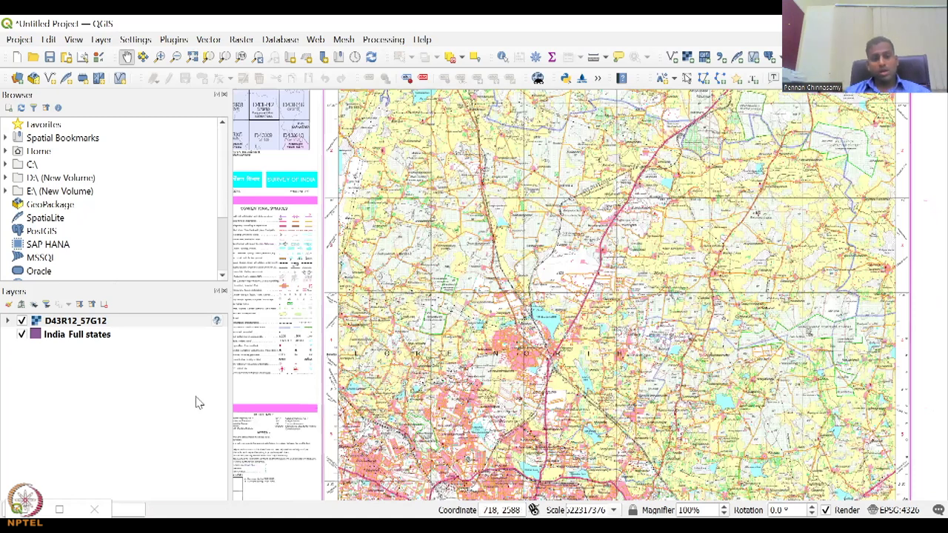
pyautogui.click(190, 62)
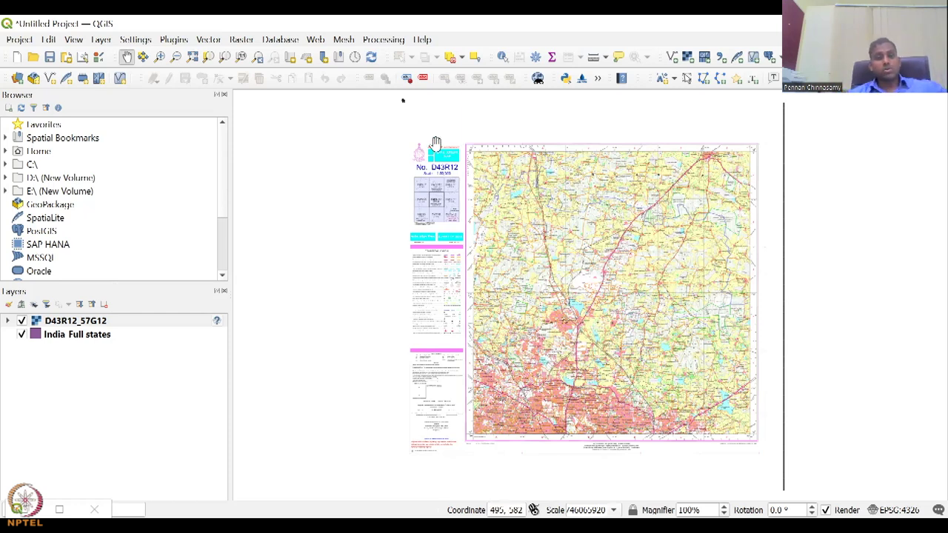
pyautogui.click(160, 58)
pyautogui.click(425, 120)
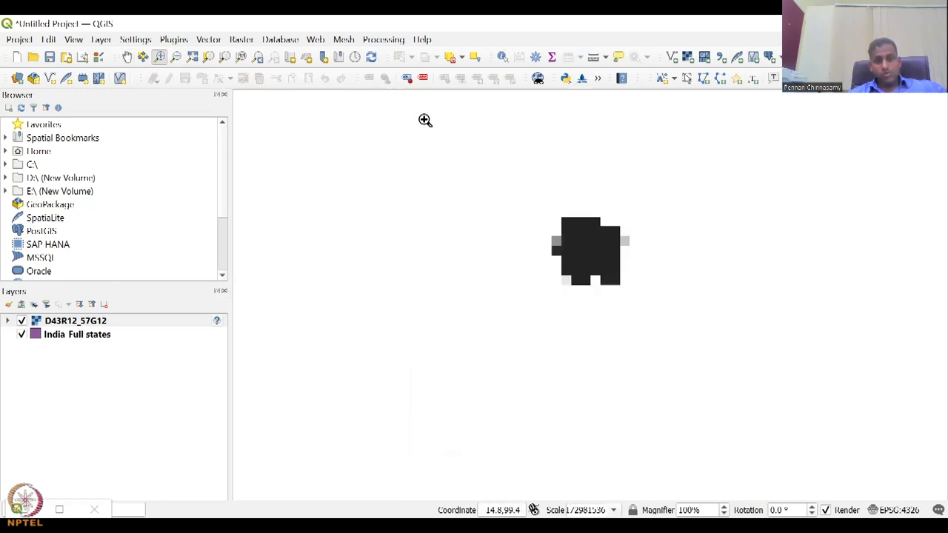
pyautogui.moveTo(443, 131); pyautogui.dragTo(695, 382)
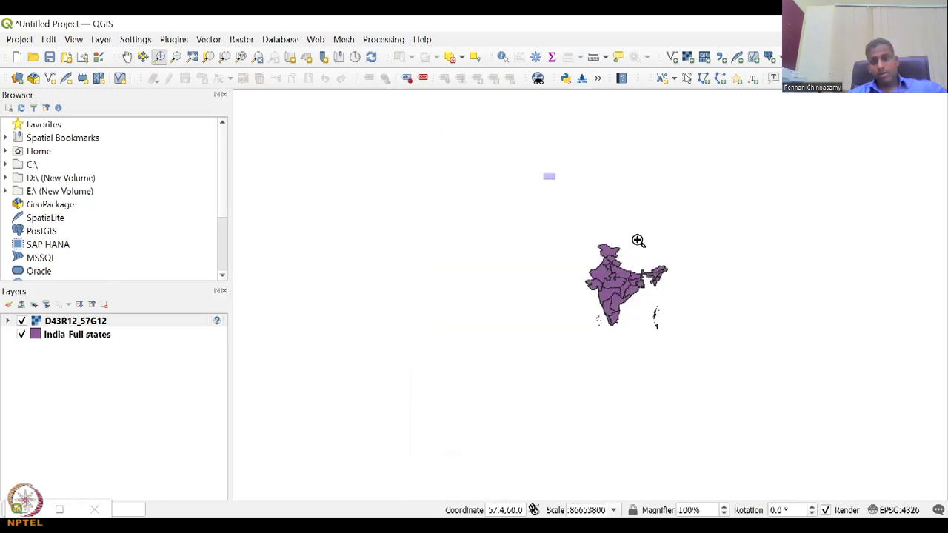
# - Remove the D43R12_57G12 layer from the project and show the full extent of the India states layer
pyautogui.rightClick(163, 326)
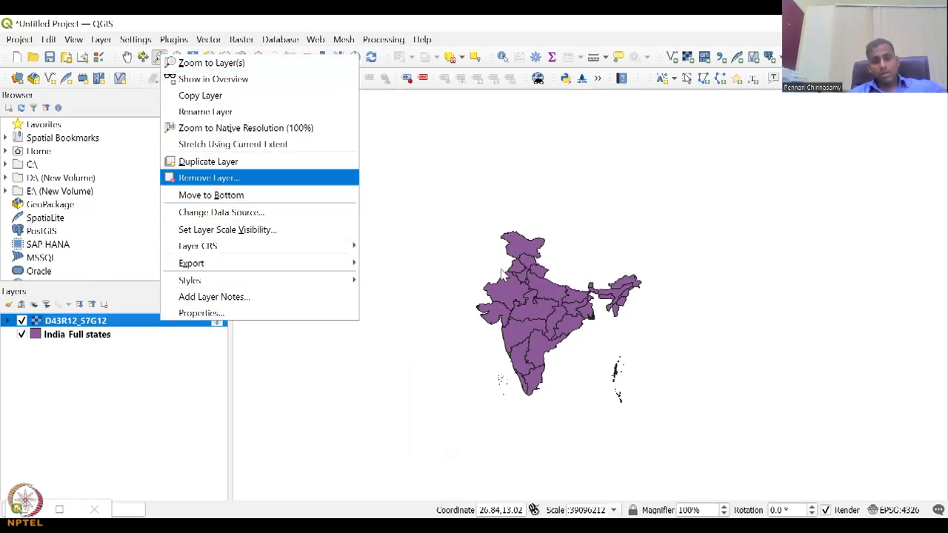
pyautogui.press('Return')
pyautogui.click(193, 58)
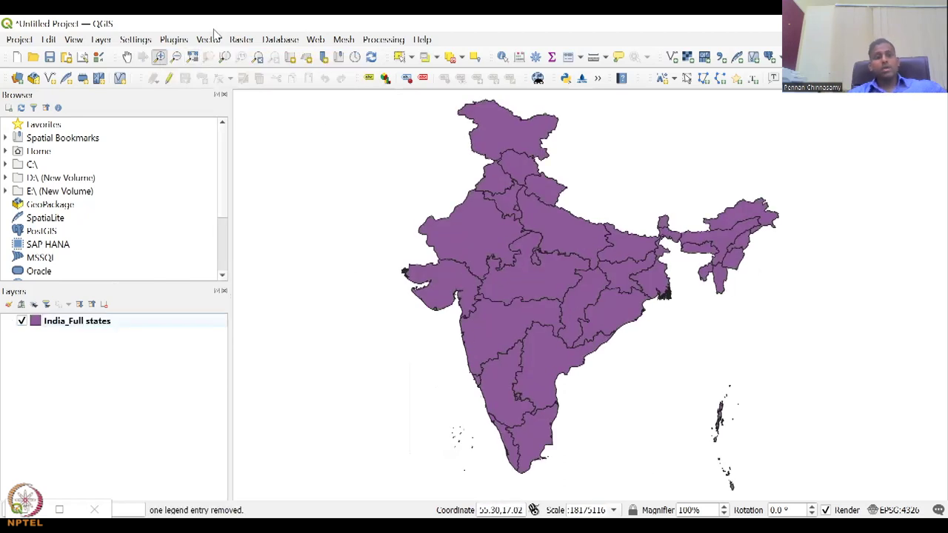
# - Add D43R12_57G12.jpg again as a raster layer and compare its position with the India Full states layer
pyautogui.click(689, 58)
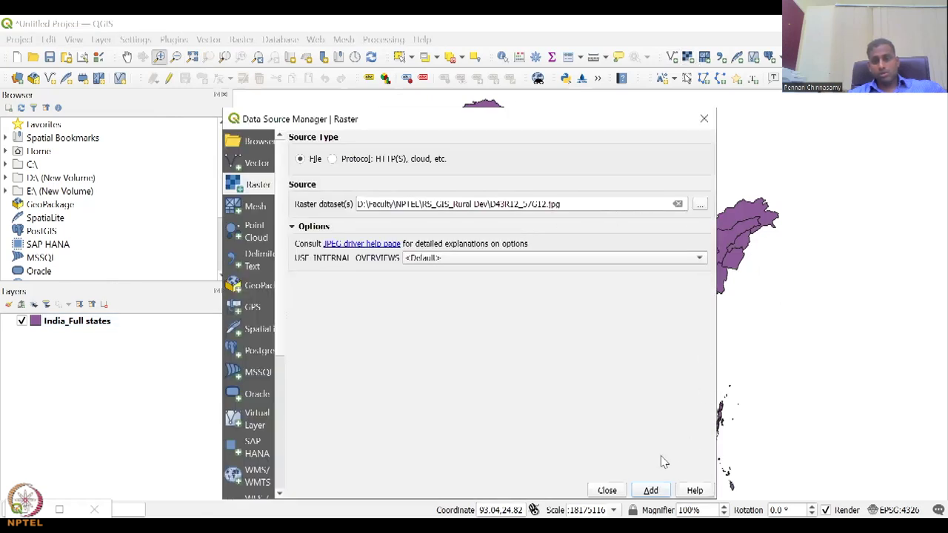
pyautogui.click(649, 491)
pyautogui.click(609, 491)
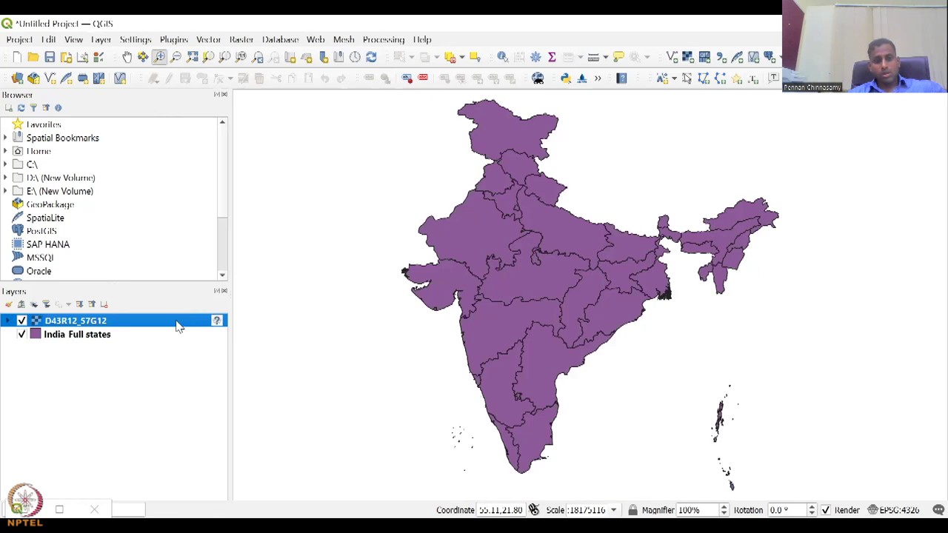
pyautogui.rightClick(177, 321)
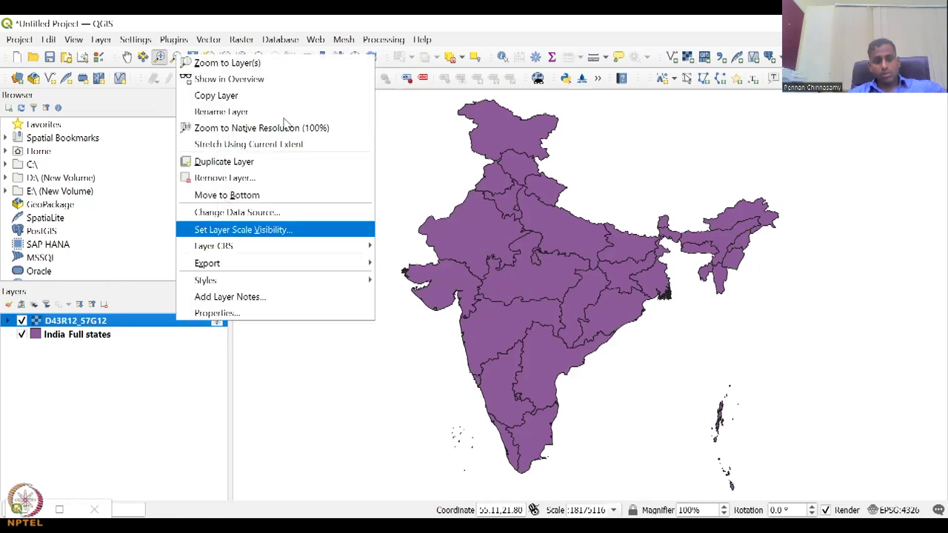
pyautogui.click(222, 63)
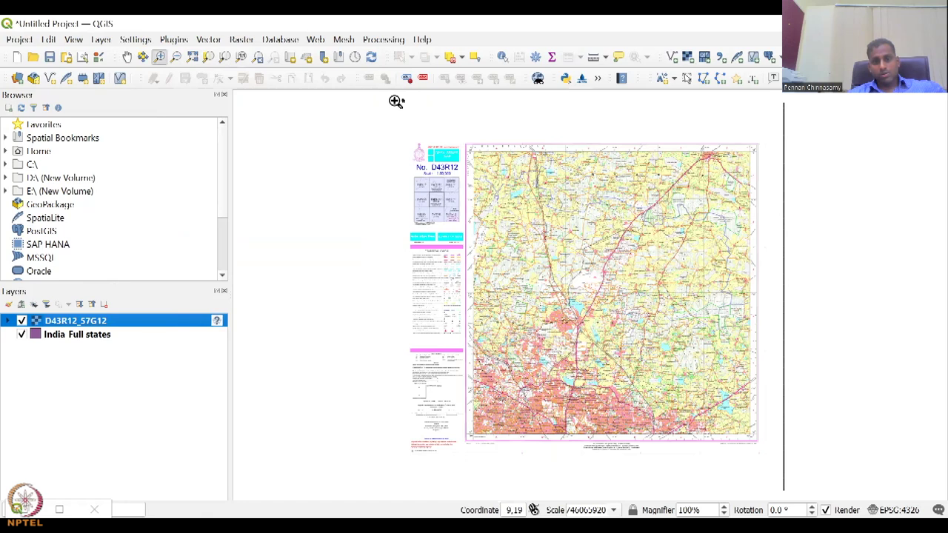
pyautogui.moveTo(397, 98); pyautogui.dragTo(433, 125)
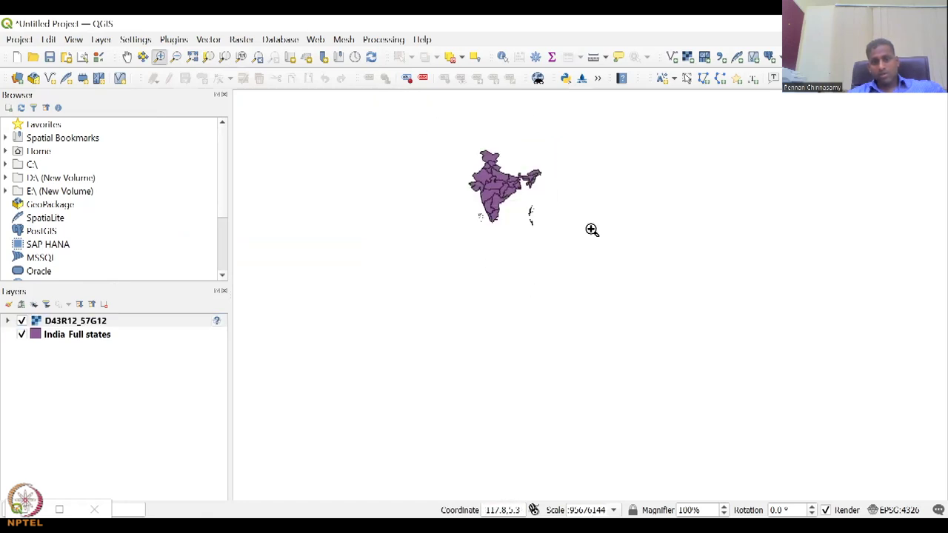
# - Remove the ungeoreferenced D43R12_57G12 layer from the project and zoom to the India_Full states layer
pyautogui.rightClick(140, 323)
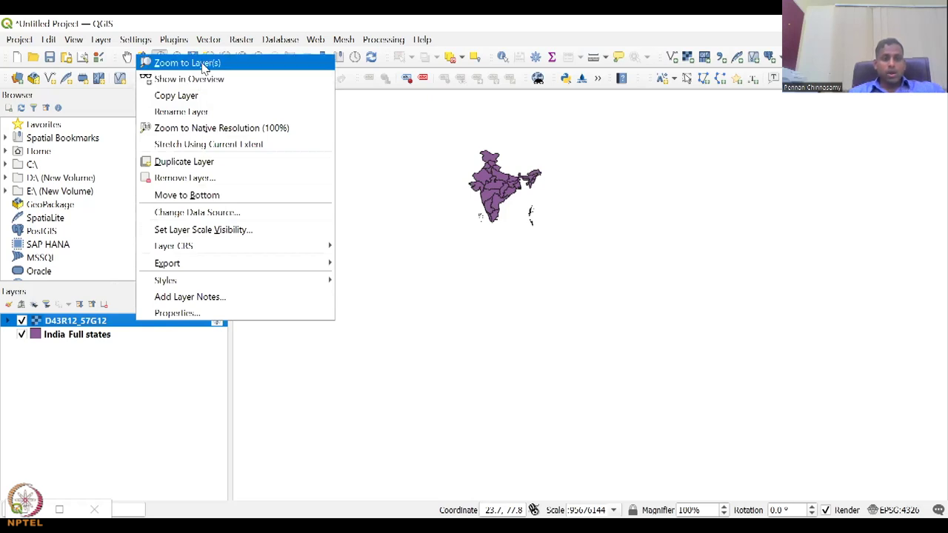
pyautogui.press('Return')
pyautogui.click(474, 292)
pyautogui.rightClick(171, 323)
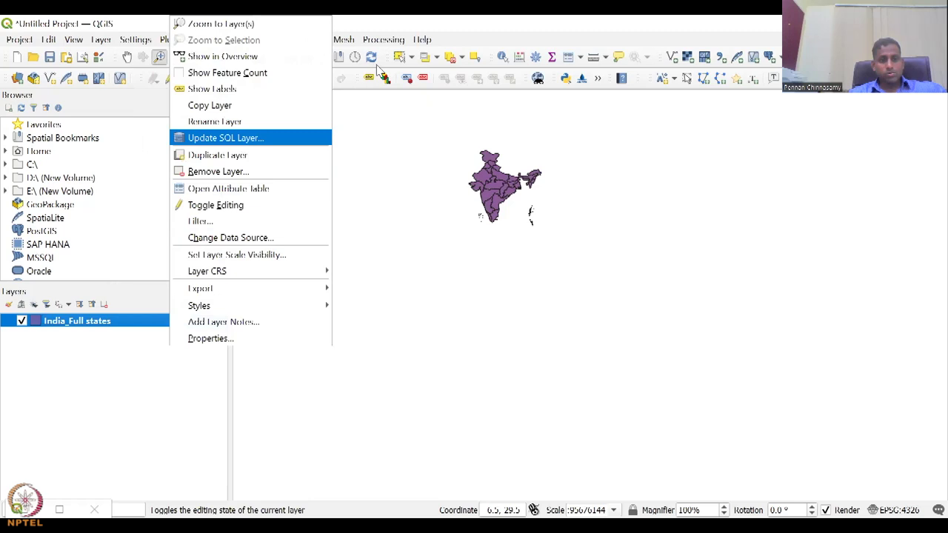
pyautogui.click(216, 23)
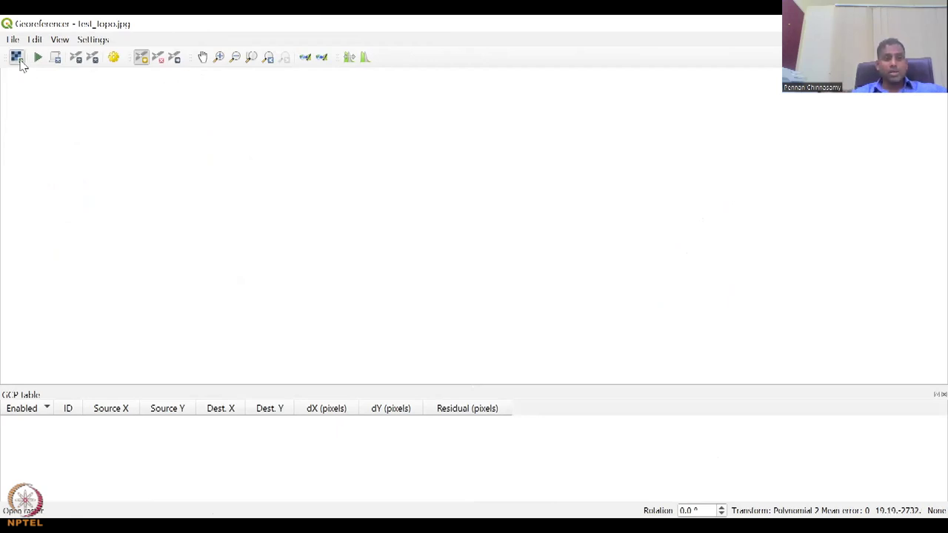
# - Open D43R12_57G12.jpg from the RS_GIS_Rural Dev folder as the raster in the Georeferencer
pyautogui.click(19, 61)
pyautogui.click(186, 156)
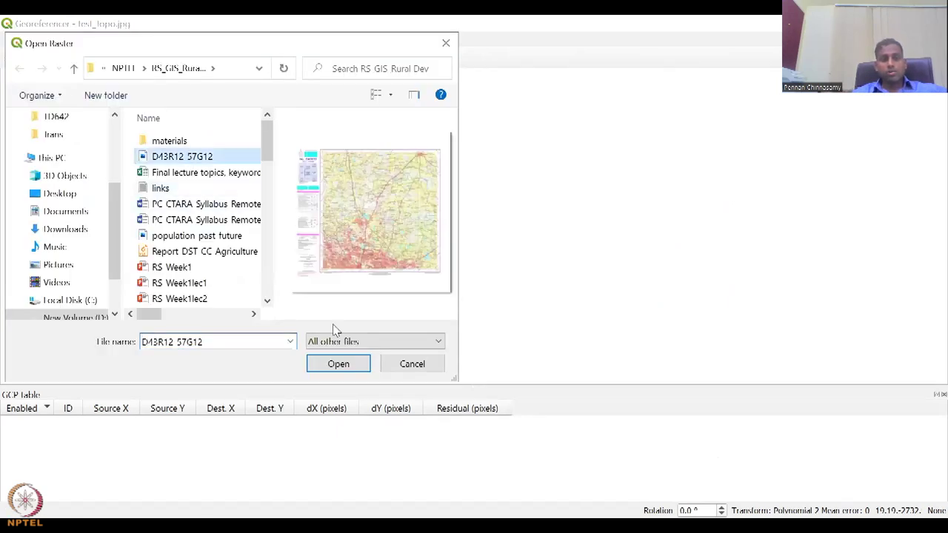
pyautogui.click(339, 361)
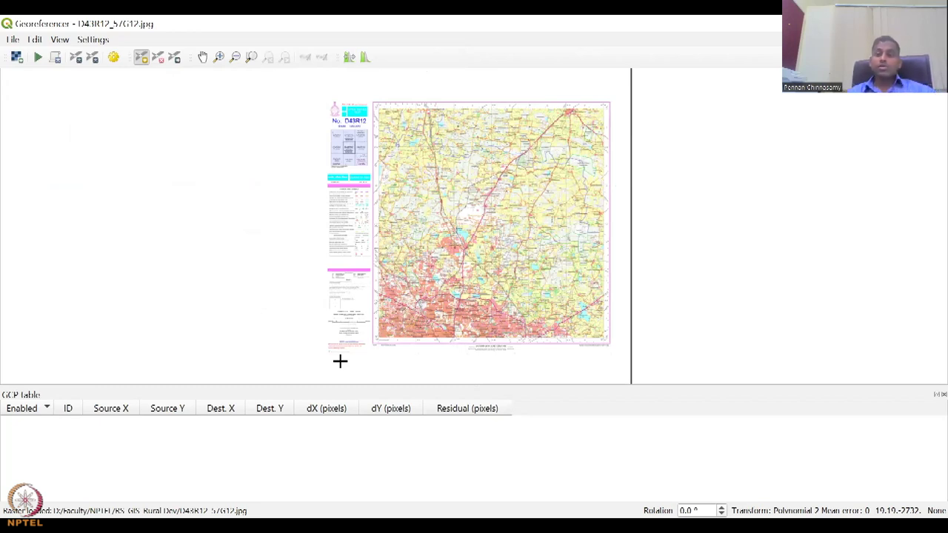
# - Examine the latitude and longitude labels and grid lines along the toposheet's upper, side and lower borders
pyautogui.click(221, 59)
pyautogui.moveTo(372, 93); pyautogui.dragTo(612, 144)
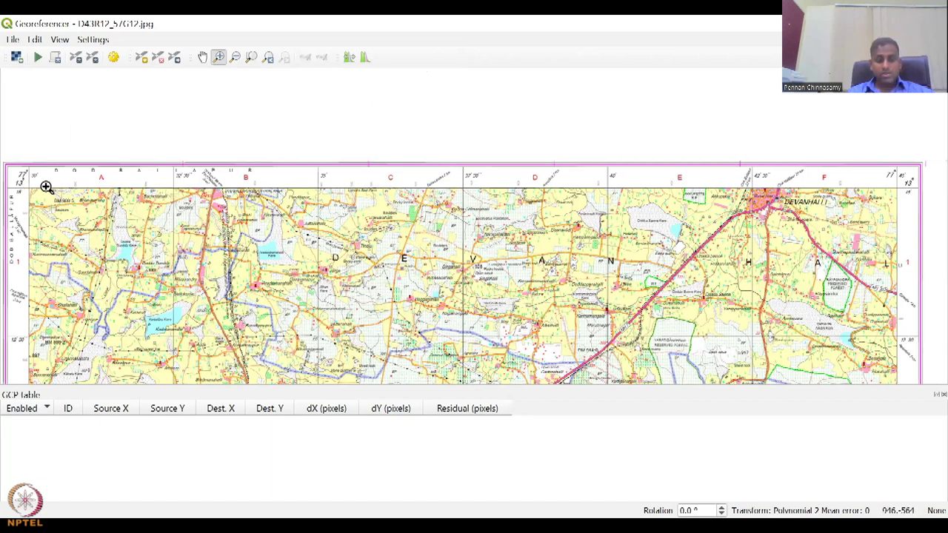
pyautogui.moveTo(148, 161); pyautogui.dragTo(200, 197)
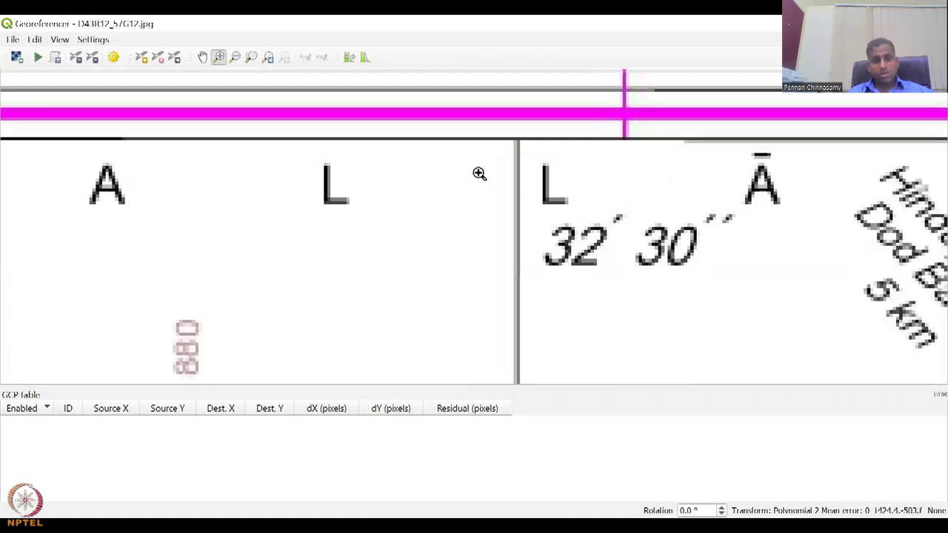
pyautogui.click(268, 58)
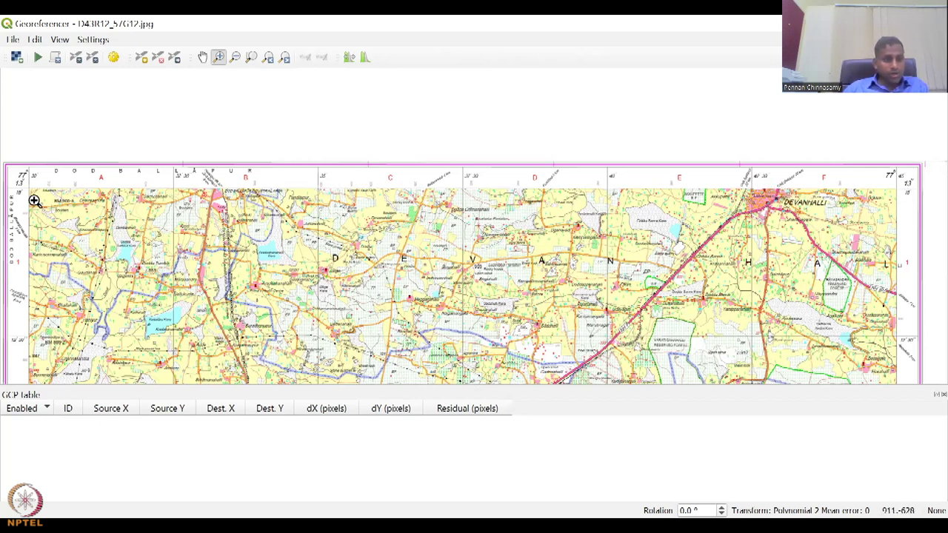
pyautogui.click(202, 57)
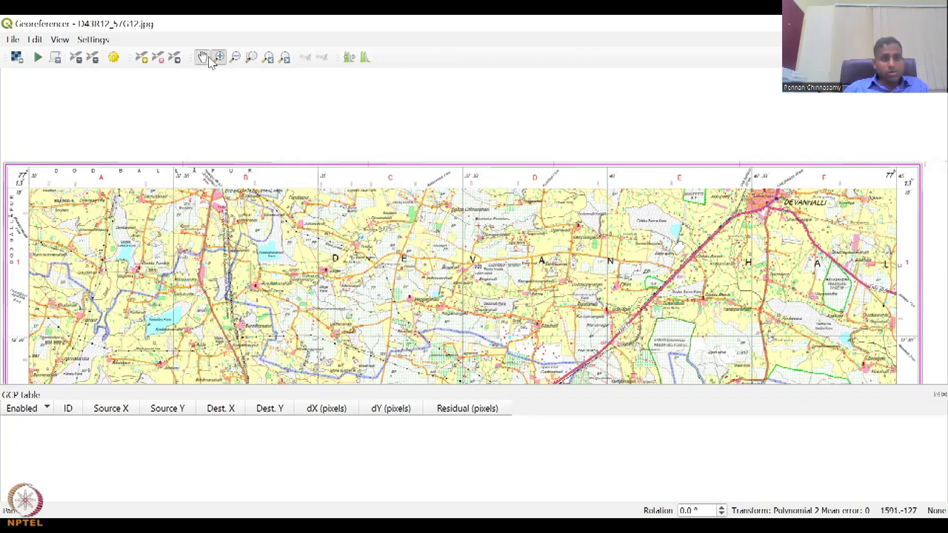
pyautogui.moveTo(233, 252); pyautogui.dragTo(248, 155)
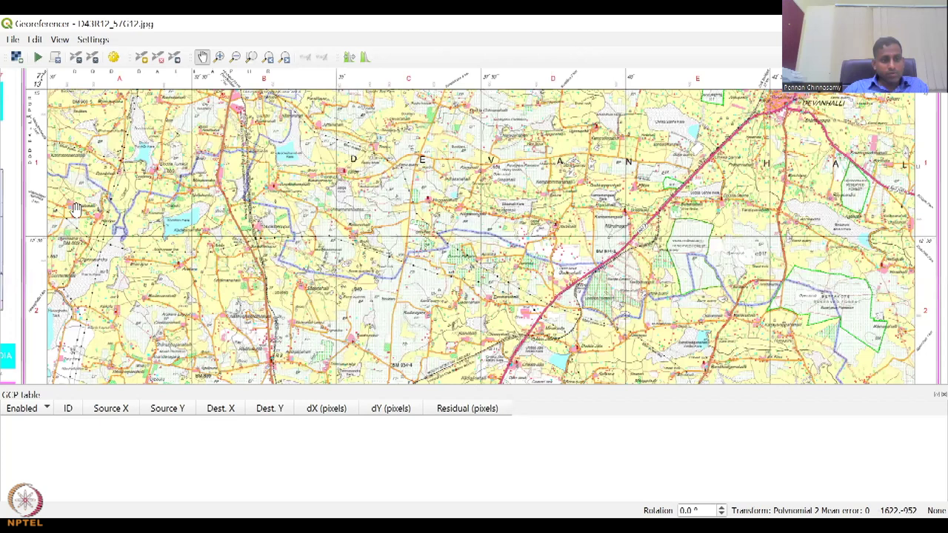
pyautogui.moveTo(80, 317); pyautogui.dragTo(145, 180)
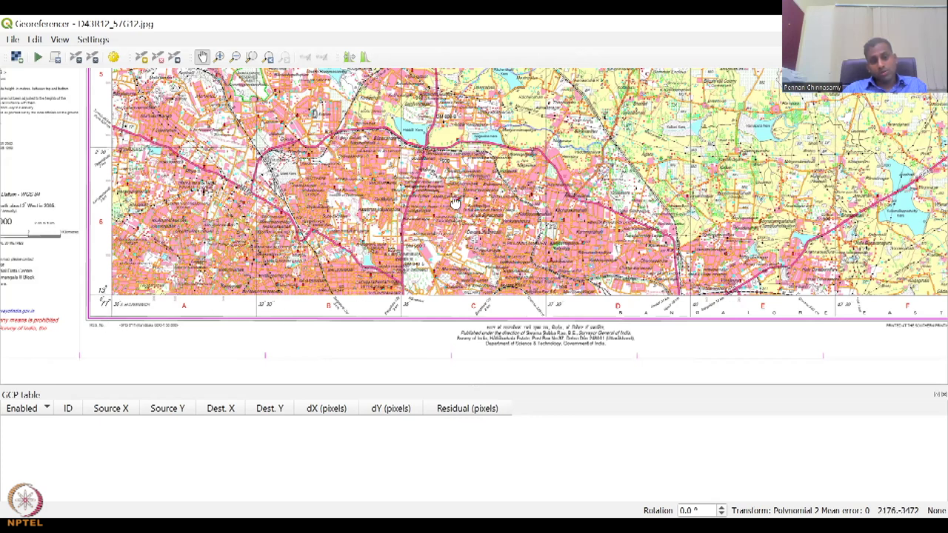
pyautogui.moveTo(384, 230); pyautogui.dragTo(374, 269)
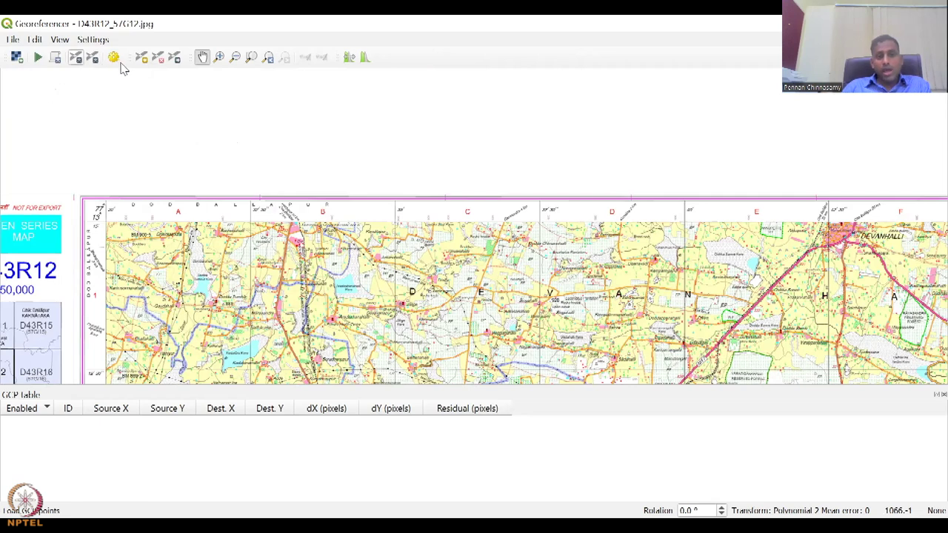
pyautogui.click(175, 58)
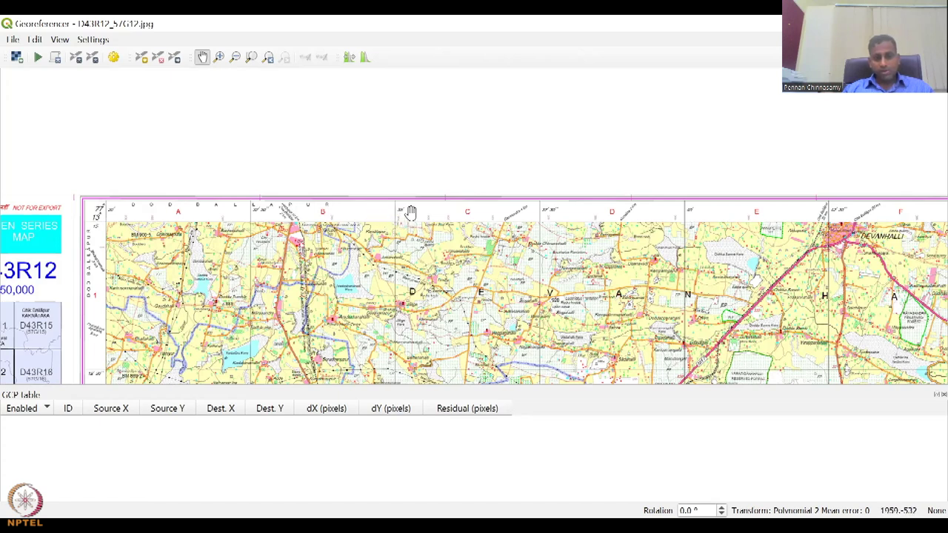
# - Place a ground control point where the 35' longitude line meets the toposheet's upper grid border
pyautogui.scroll(2, 396, 223)
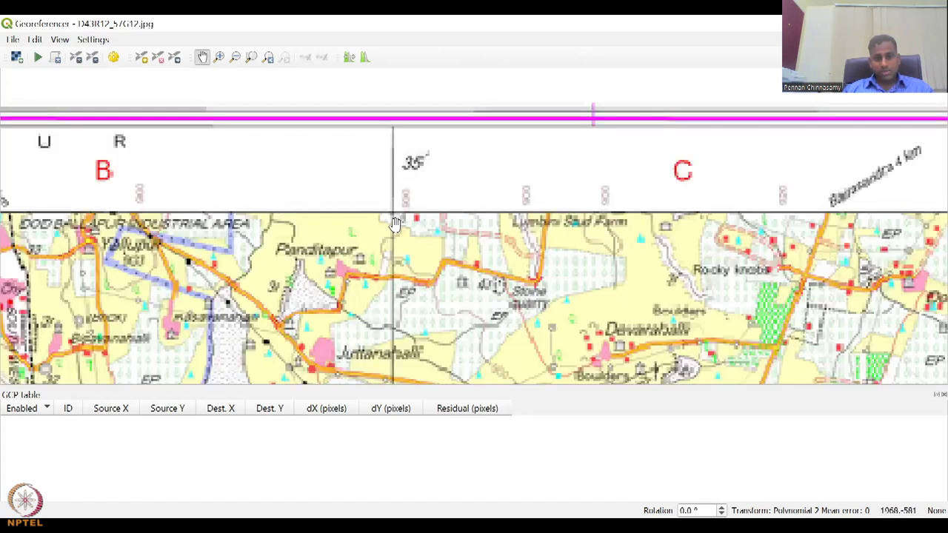
pyautogui.scroll(3, 388, 200)
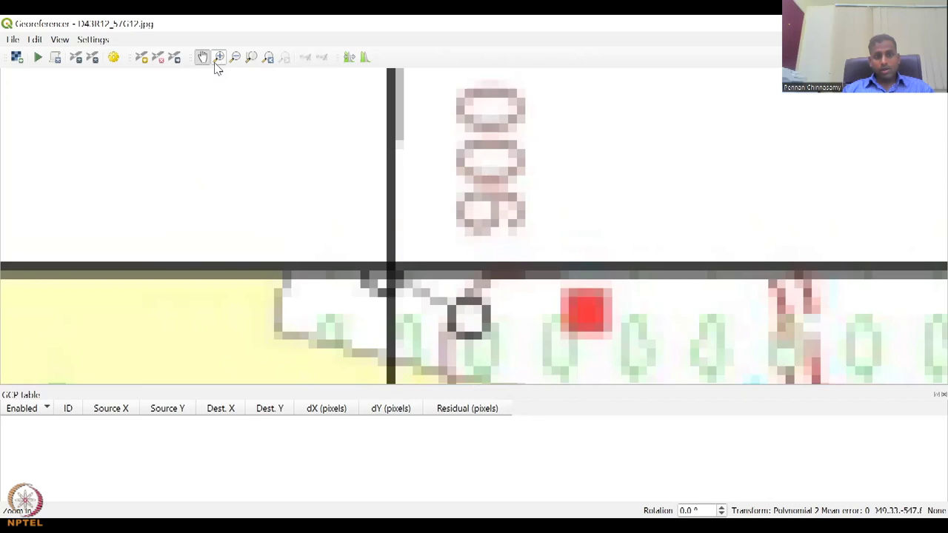
pyautogui.scroll(2, 390, 271)
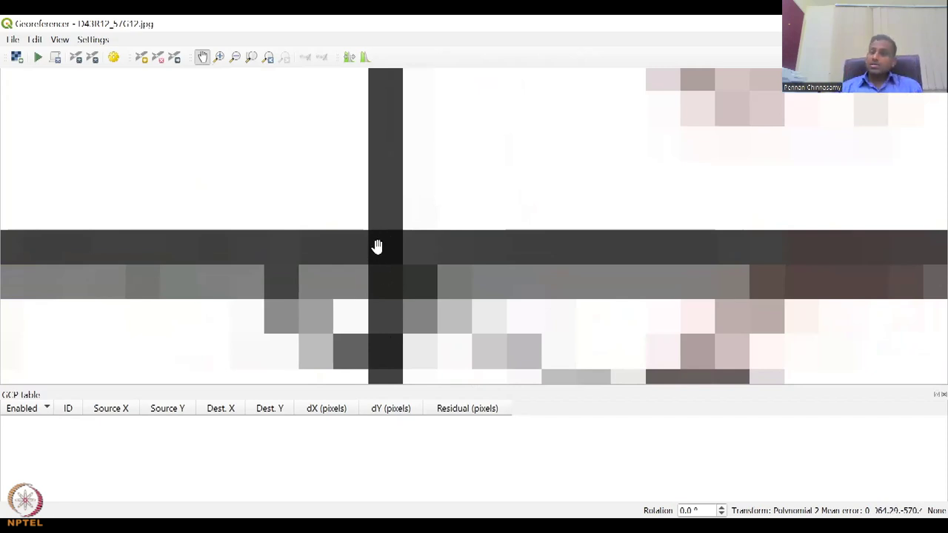
pyautogui.scroll(1, 380, 247)
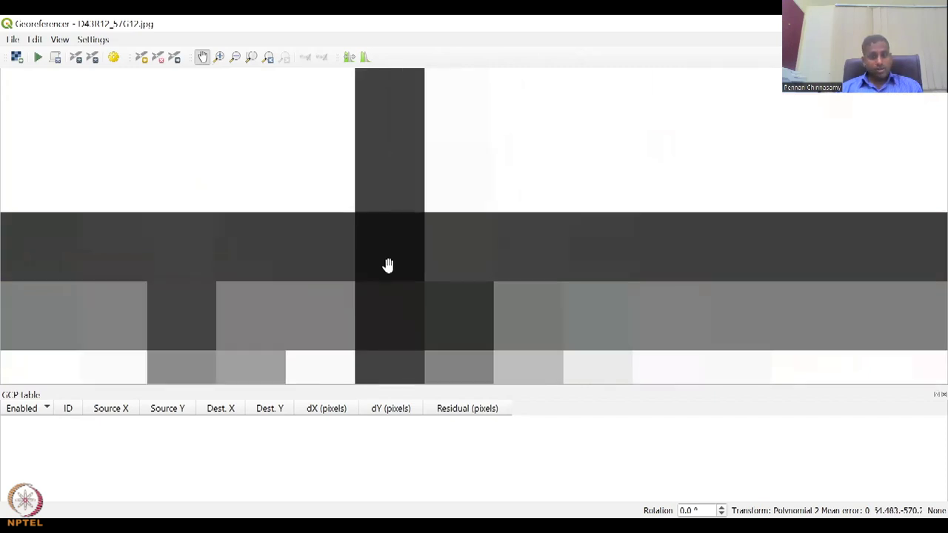
pyautogui.scroll(-5, 388, 265)
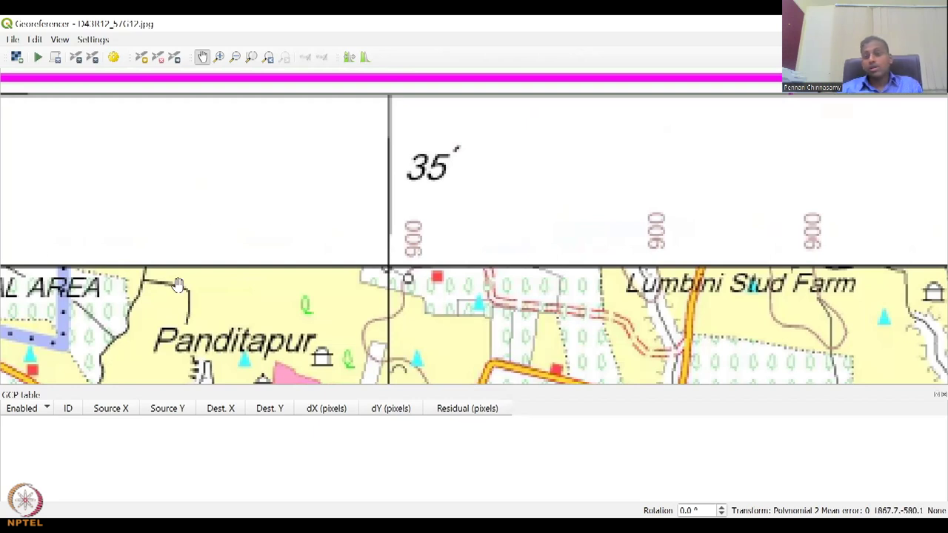
pyautogui.scroll(6, 387, 269)
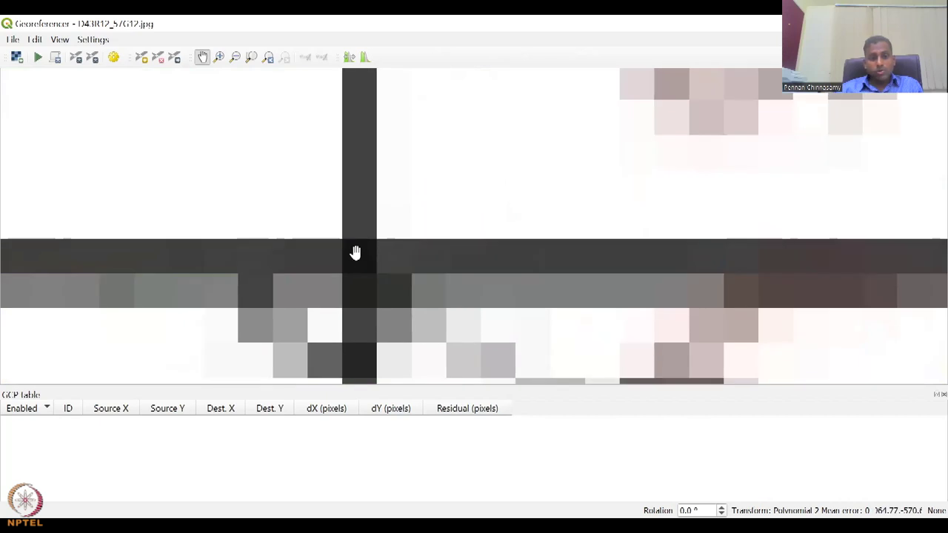
pyautogui.scroll(1, 346, 248)
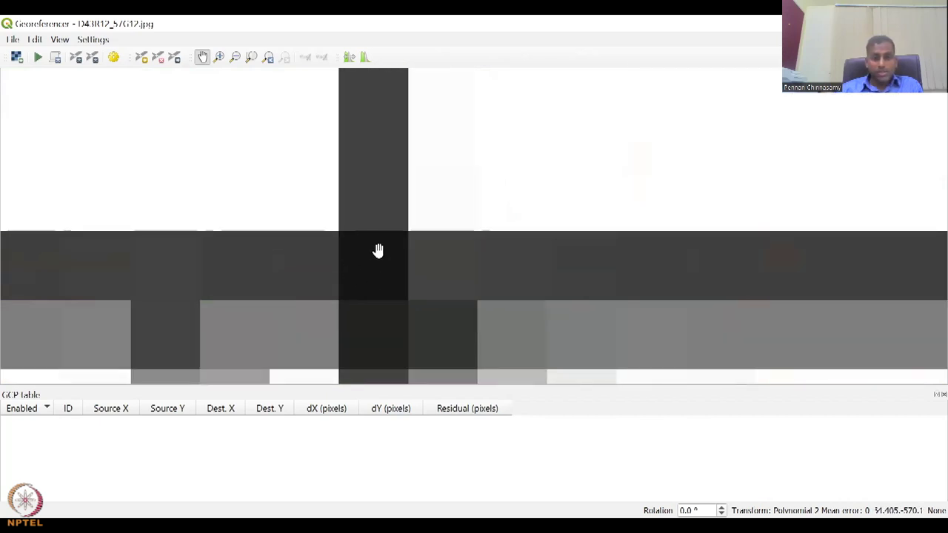
pyautogui.scroll(1, 367, 271)
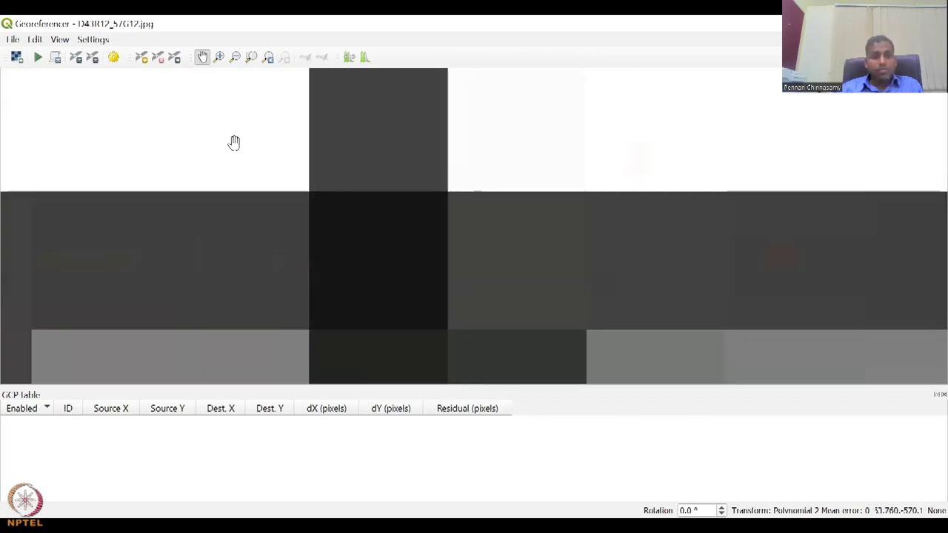
pyautogui.click(140, 58)
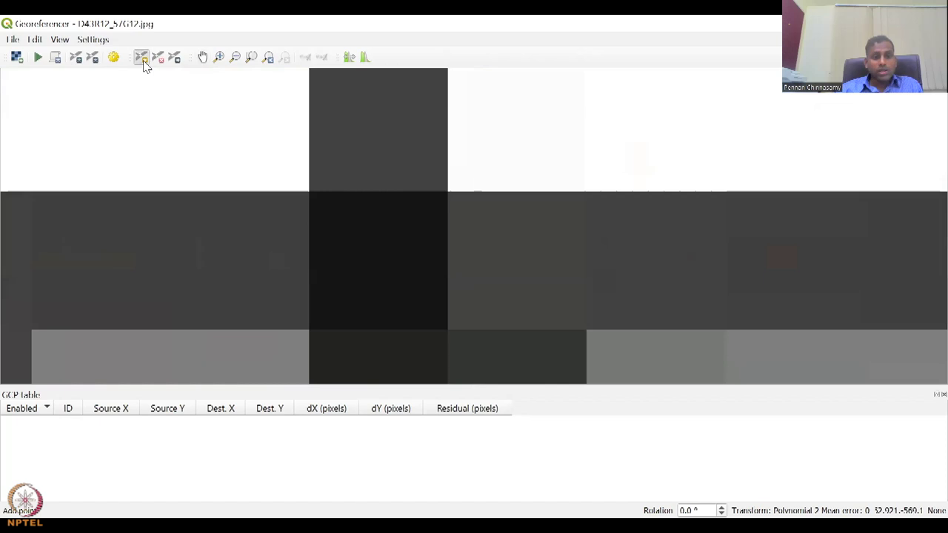
pyautogui.click(374, 260)
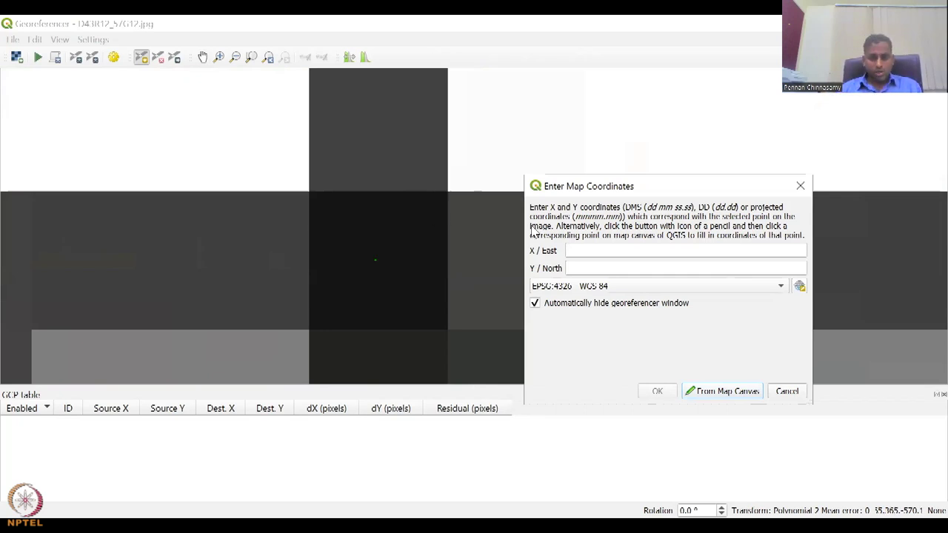
# - Enlarge the map coordinates dialog and set the point's X / East coordinate to 77 35
pyautogui.click(603, 253)
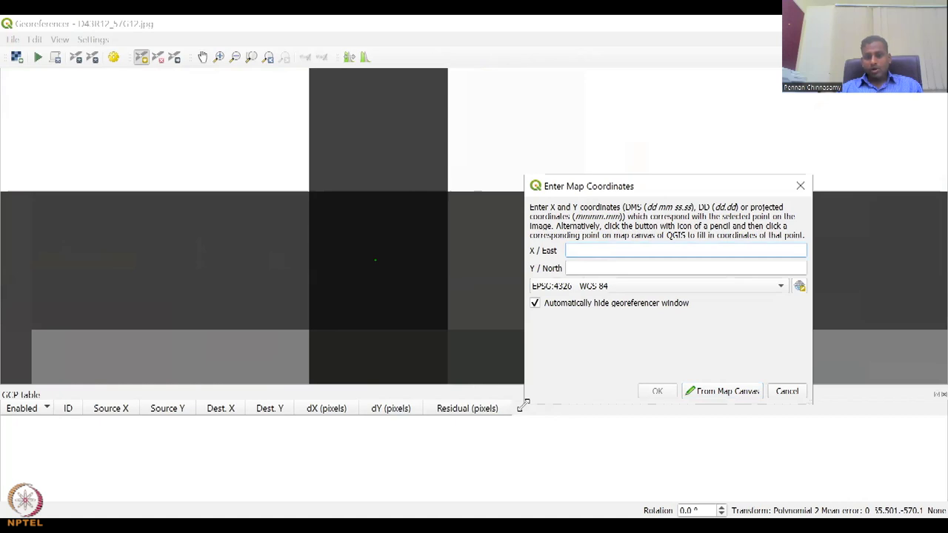
pyautogui.moveTo(523, 404); pyautogui.dragTo(463, 450)
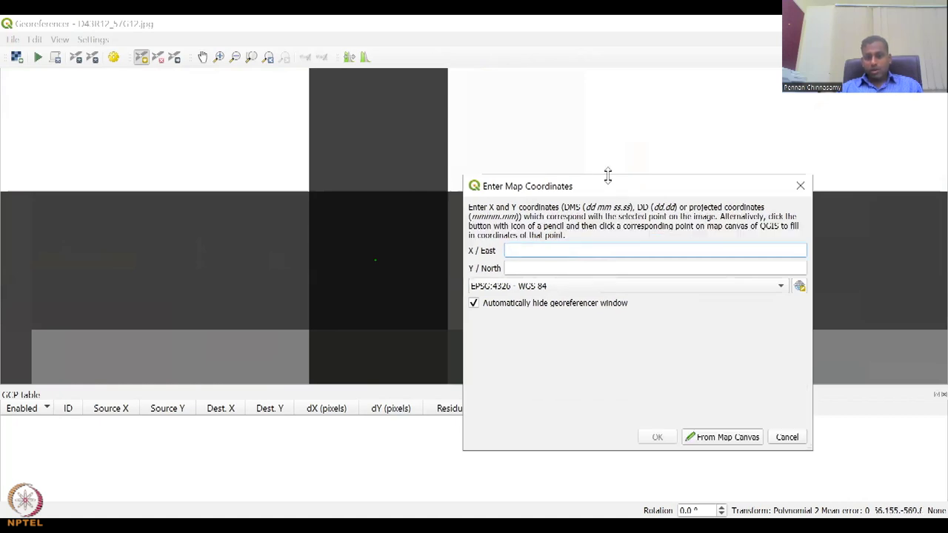
pyautogui.moveTo(608, 174); pyautogui.dragTo(606, 133)
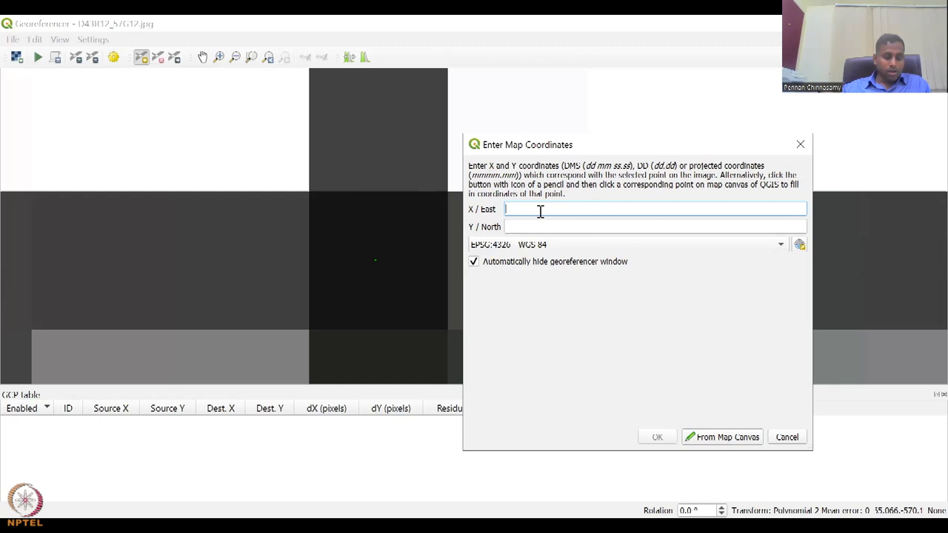
pyautogui.write('77')
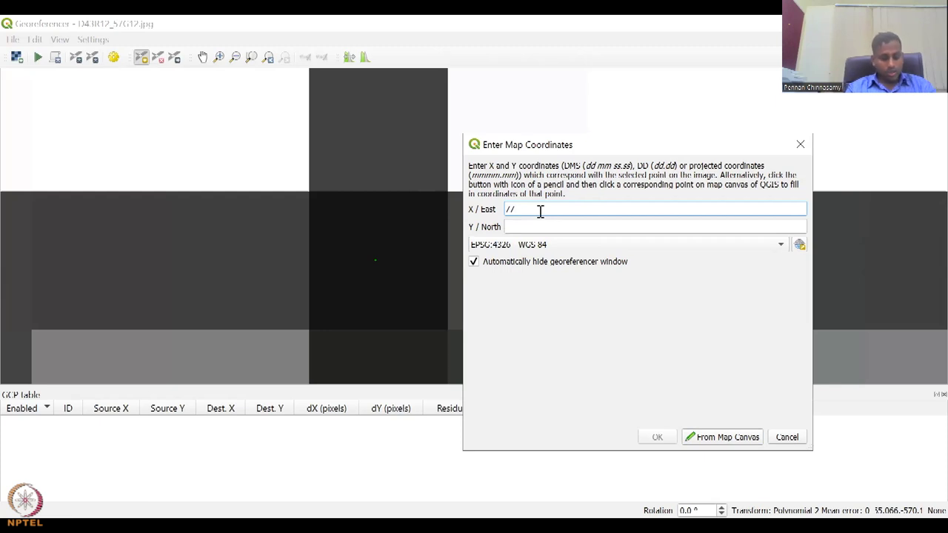
pyautogui.press('BackSpace')
pyautogui.press('BackSpace')
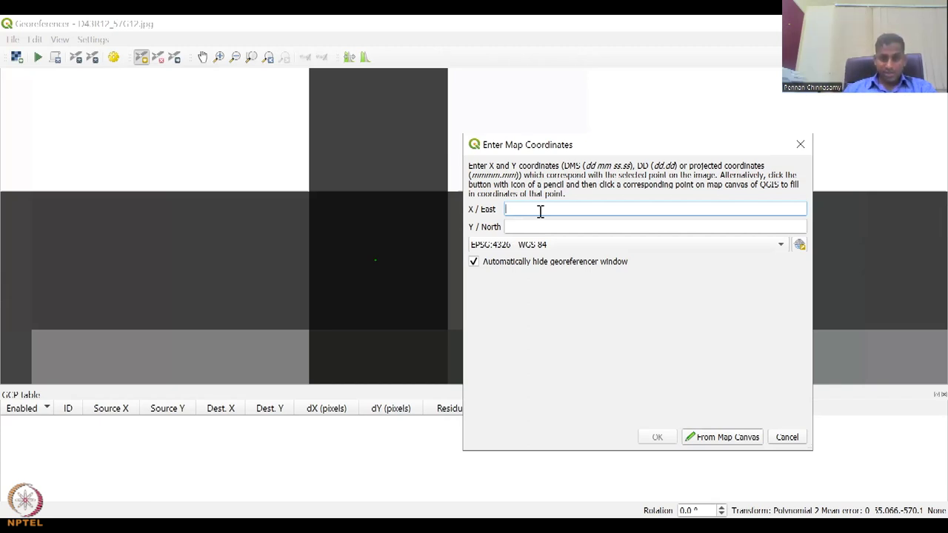
pyautogui.write('7')
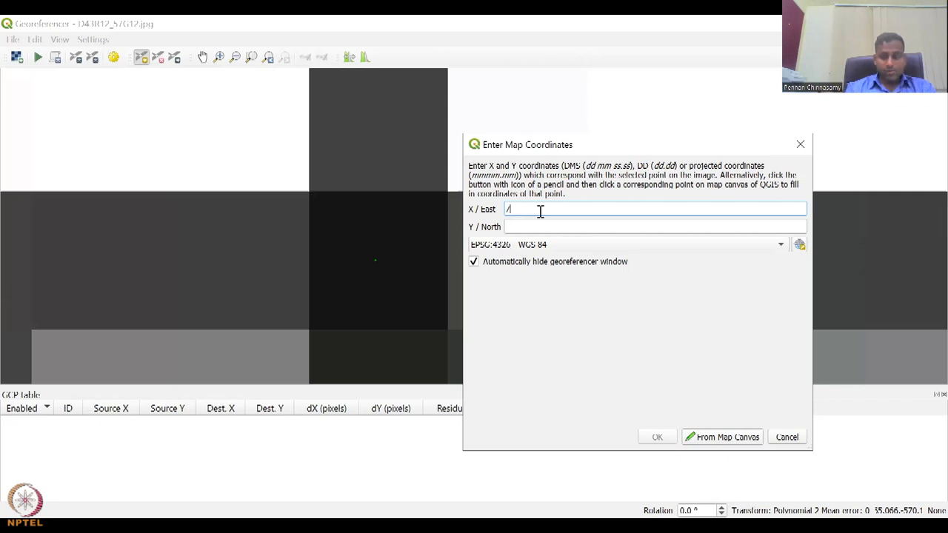
pyautogui.write('7 35')
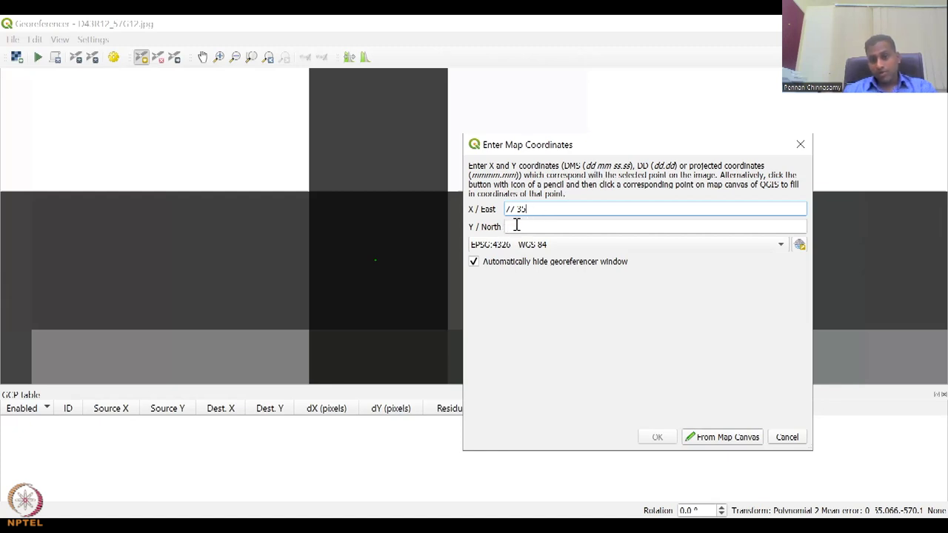
pyautogui.press('BackSpace')
pyautogui.press('BackSpace')
pyautogui.write('03')
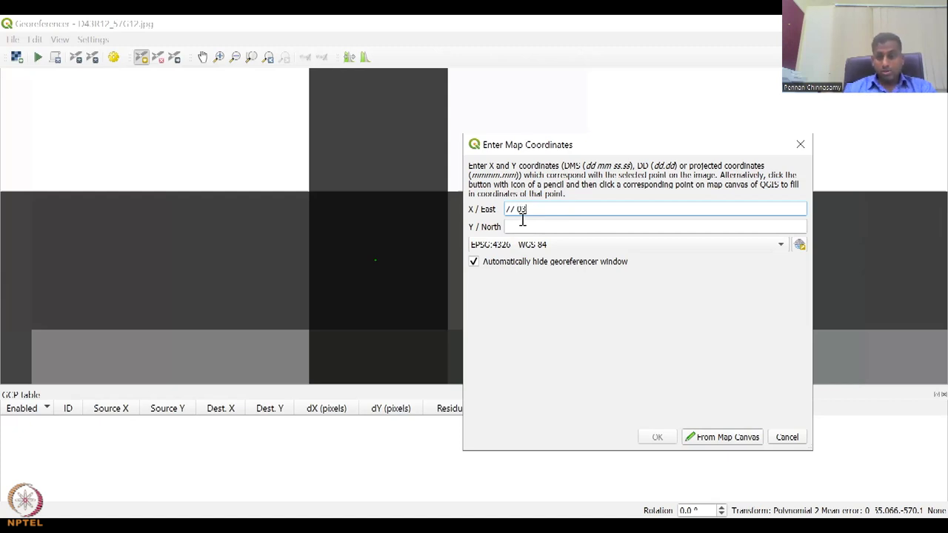
pyautogui.press('BackSpace')
pyautogui.press('BackSpace')
pyautogui.write('35')
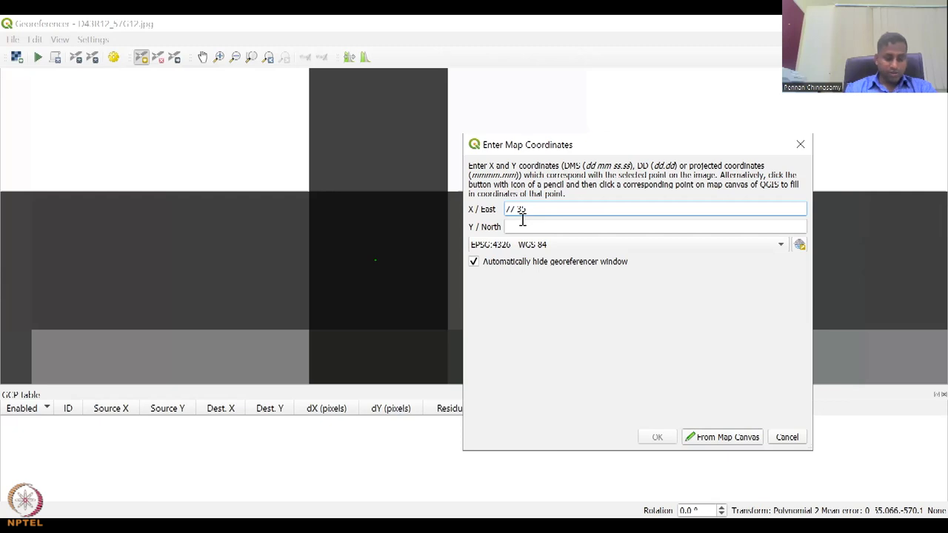
# - Set the point's Y / North coordinate to 13 15 and add it to the GCP table
pyautogui.click(525, 226)
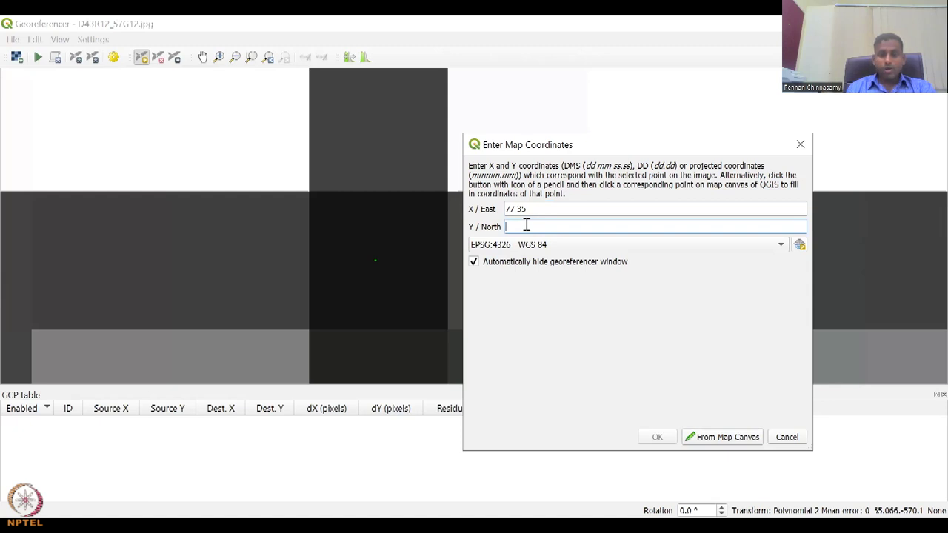
pyautogui.write('13')
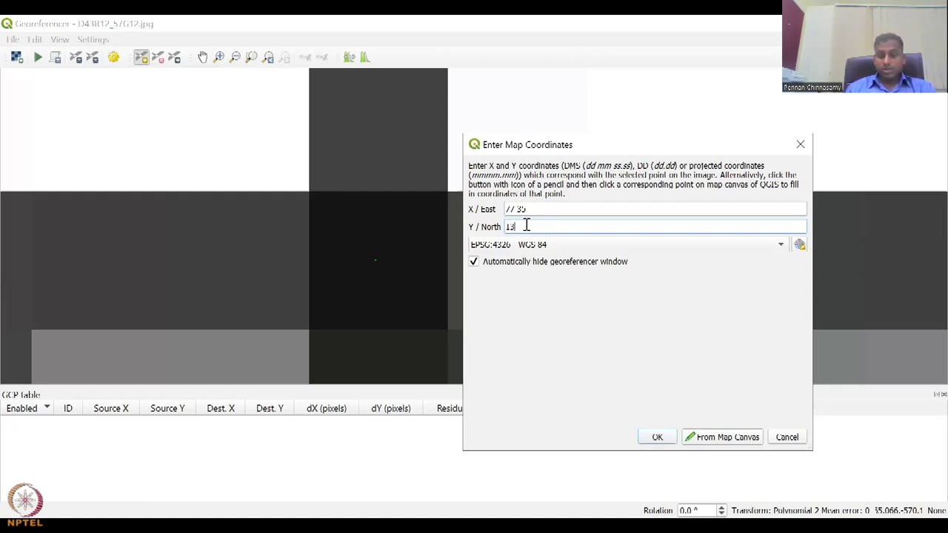
pyautogui.write(' 15')
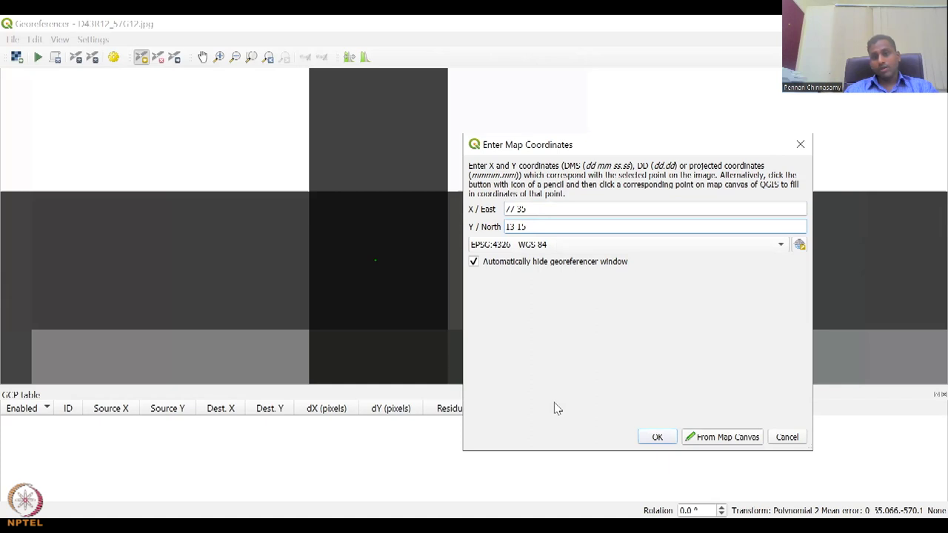
pyautogui.click(657, 438)
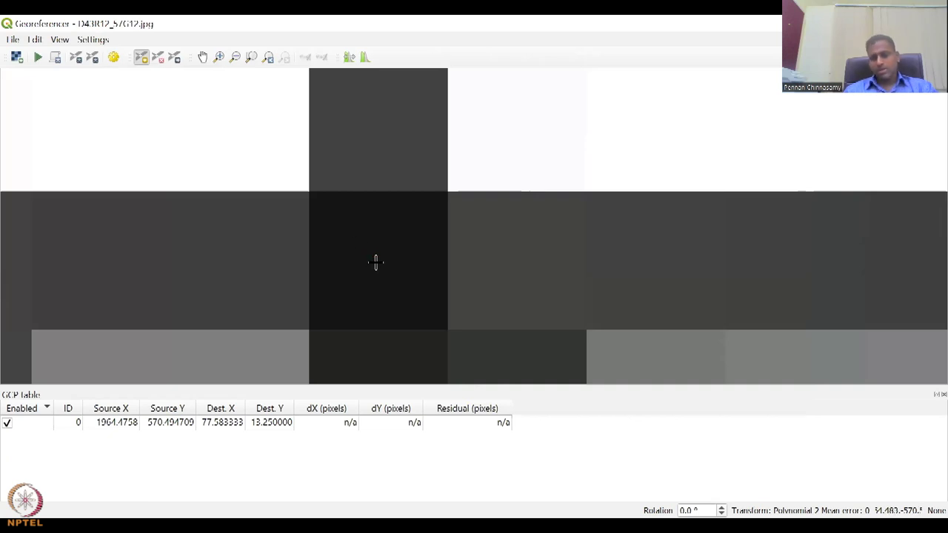
# - Place a second ground control point where the 40' longitude line meets the toposheet's upper grid border
pyautogui.scroll(-6, 375, 262)
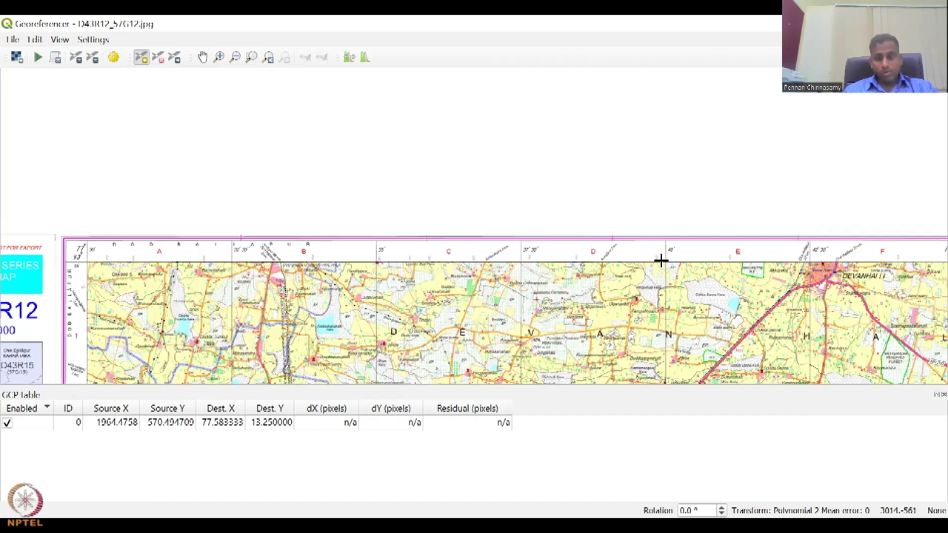
pyautogui.scroll(2, 661, 259)
pyautogui.scroll(5, 692, 269)
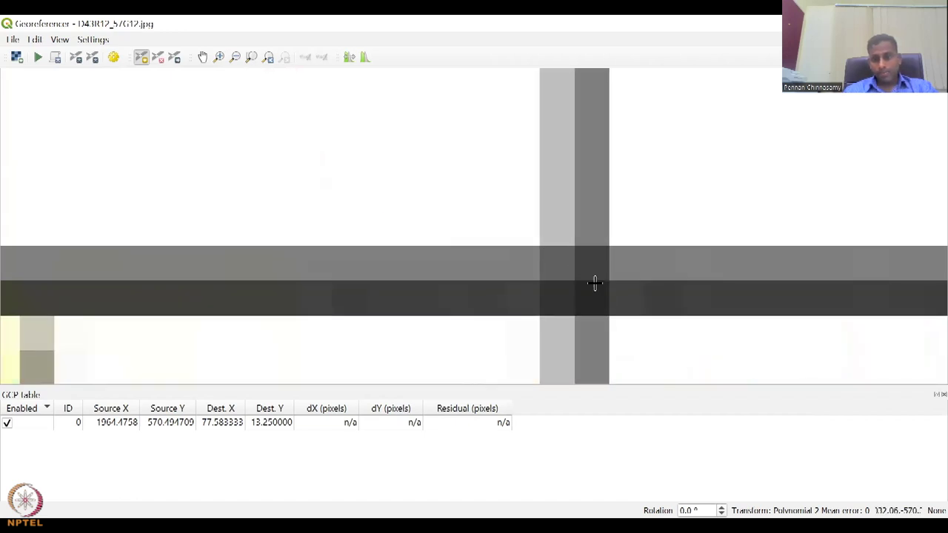
pyautogui.scroll(2, 603, 296)
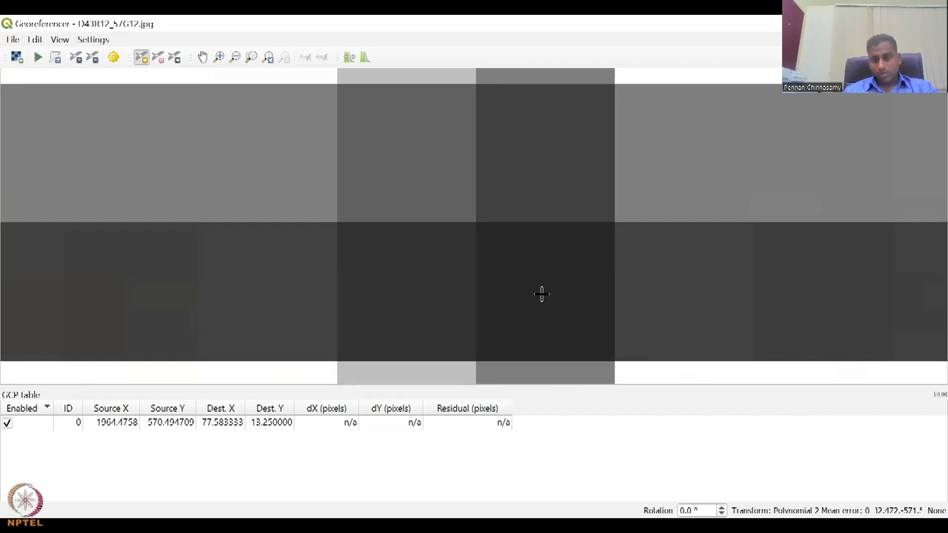
pyautogui.click(544, 294)
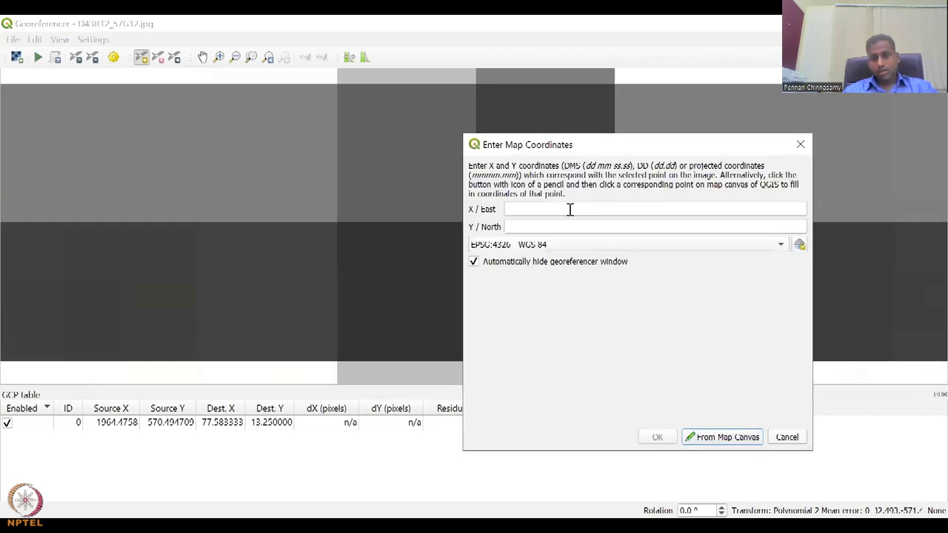
# - Add the second control point with X / East 77 40 and Y / North 13 15, using the project CRS EPSG:4326 - WGS 84
pyautogui.write('77 4')
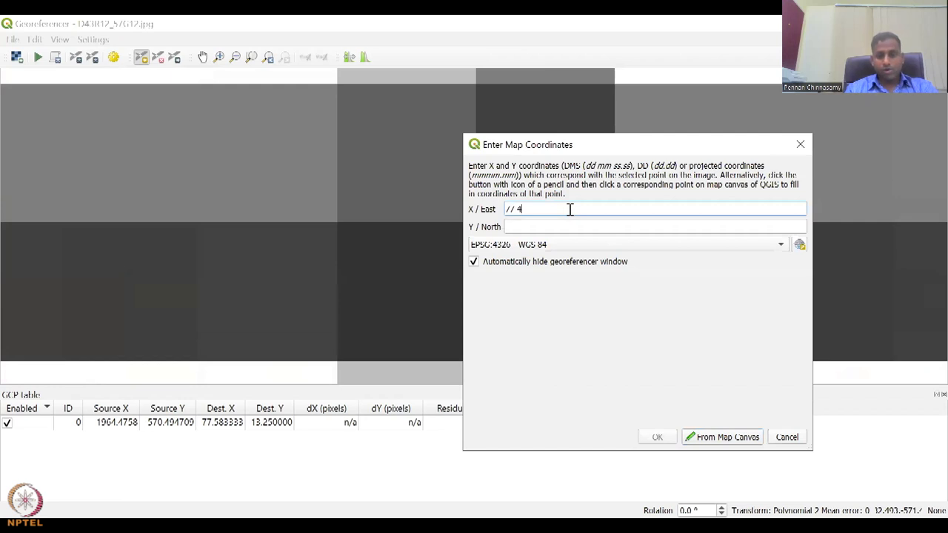
pyautogui.write('0')
pyautogui.press('Tab')
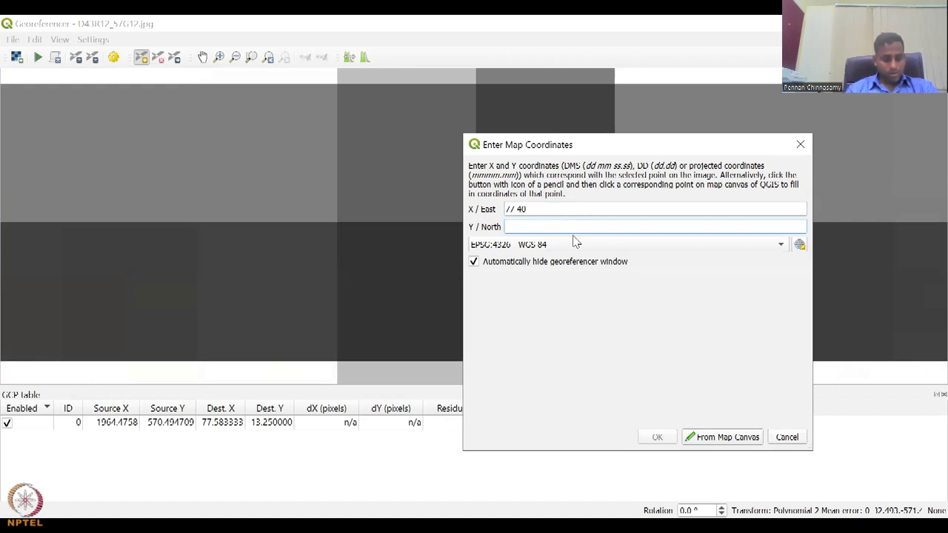
pyautogui.write('13')
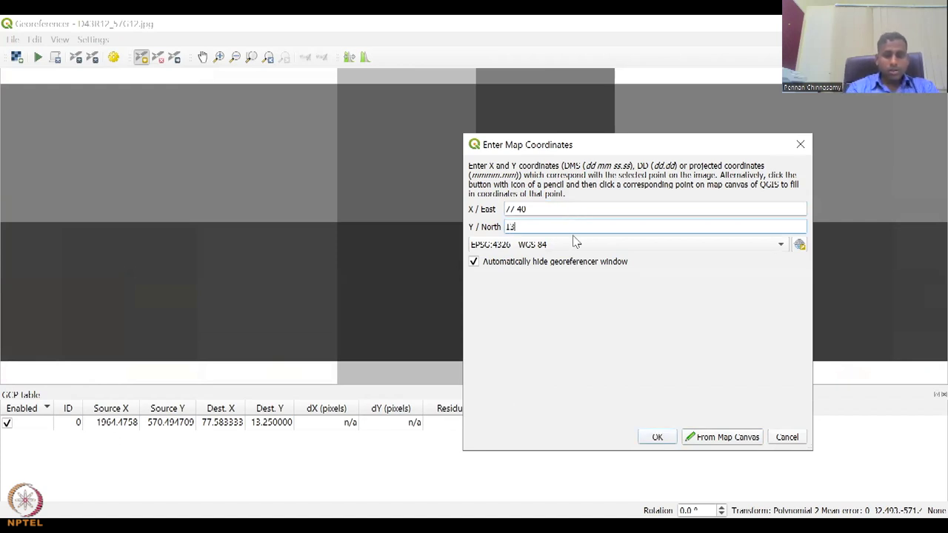
pyautogui.write(' 15')
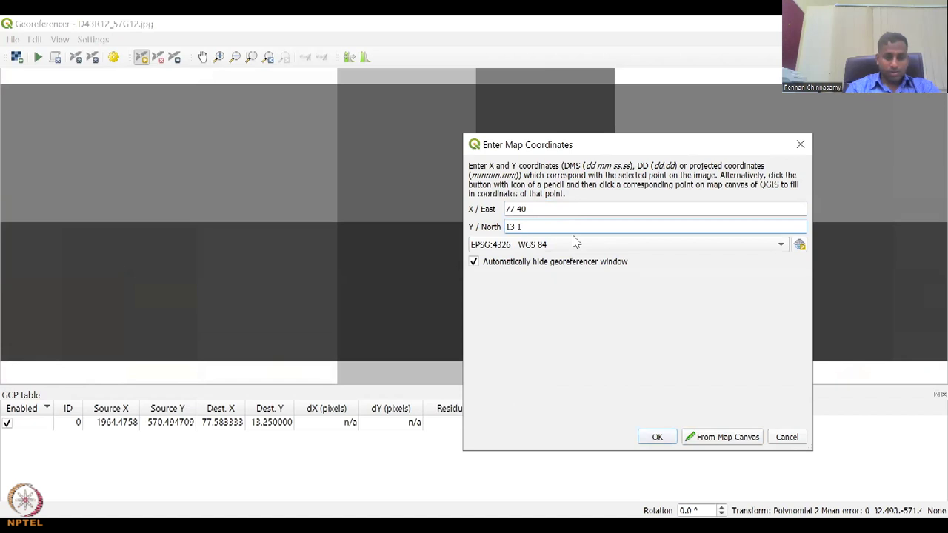
pyautogui.click(655, 254)
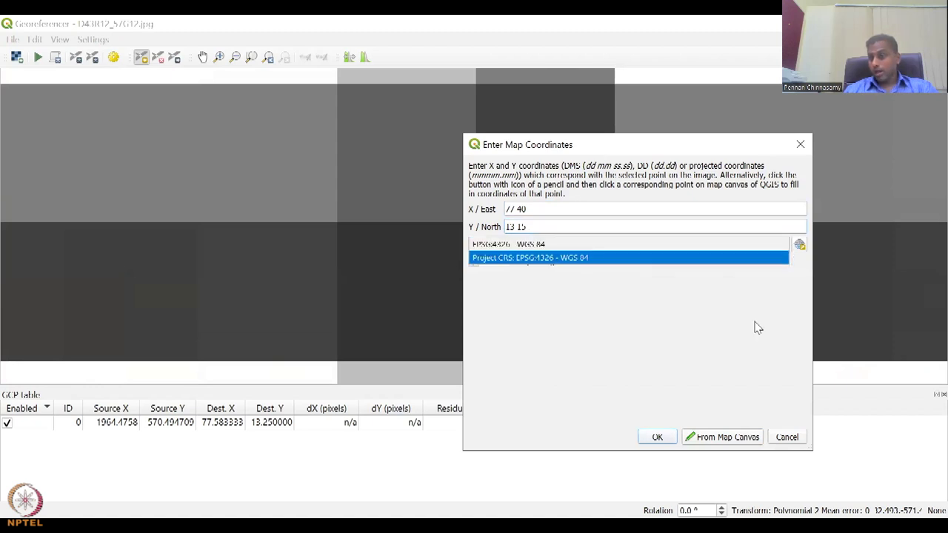
pyautogui.click(531, 256)
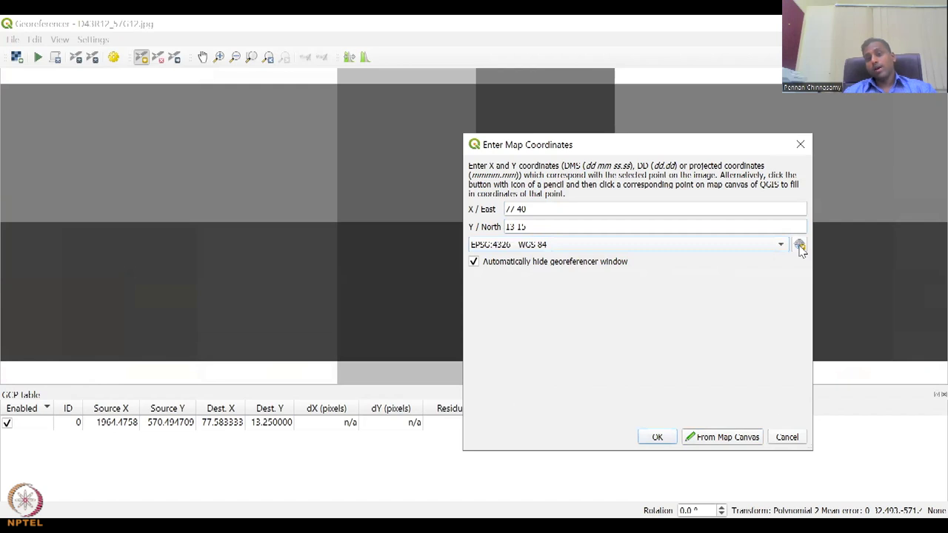
pyautogui.click(657, 438)
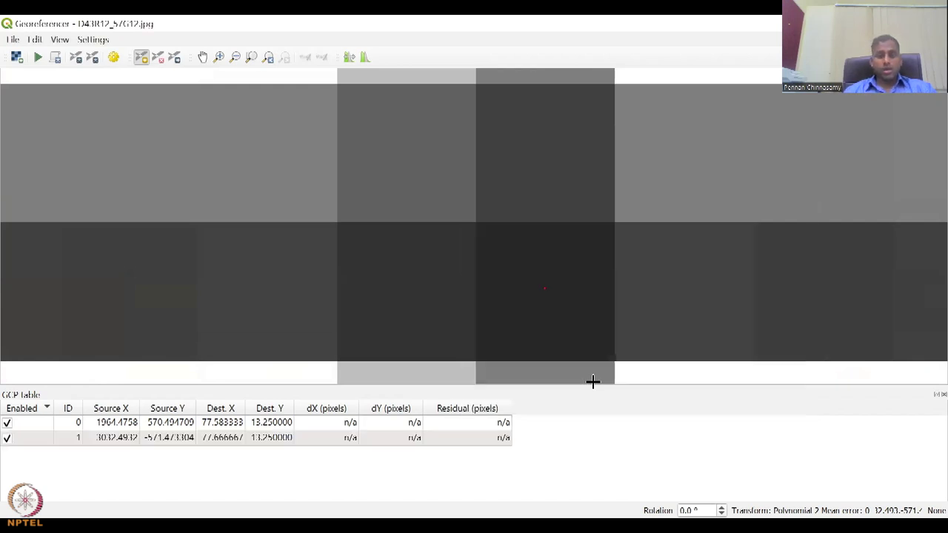
pyautogui.scroll(-2, 400, 273)
pyautogui.scroll(-4, 400, 273)
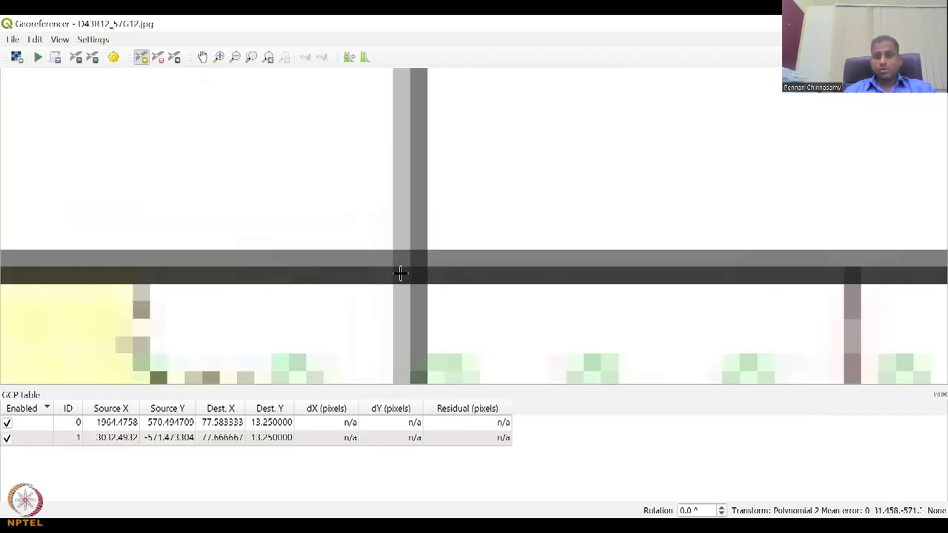
# - Place a third ground control point where the 32' 30'' longitude line meets the toposheet's lower grid border
pyautogui.scroll(-2, 381, 341)
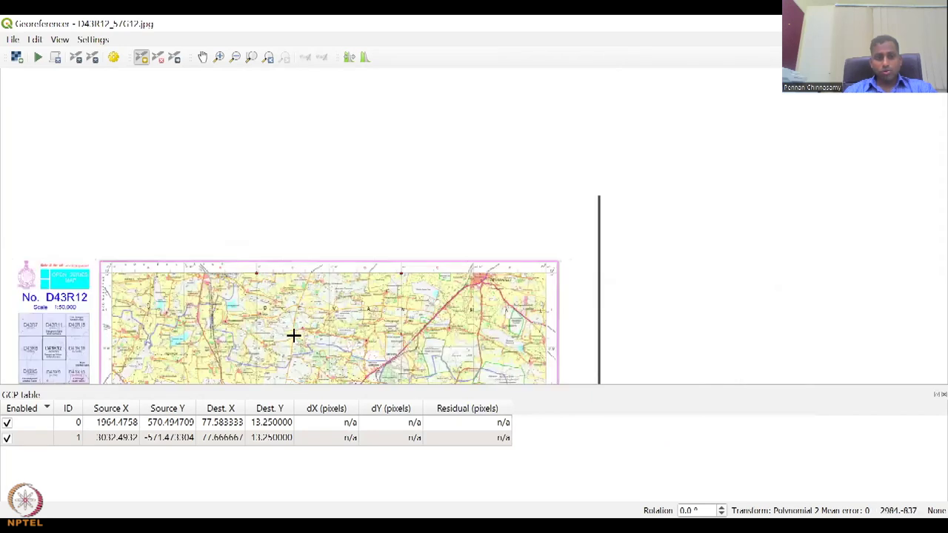
pyautogui.scroll(-2, 479, 260)
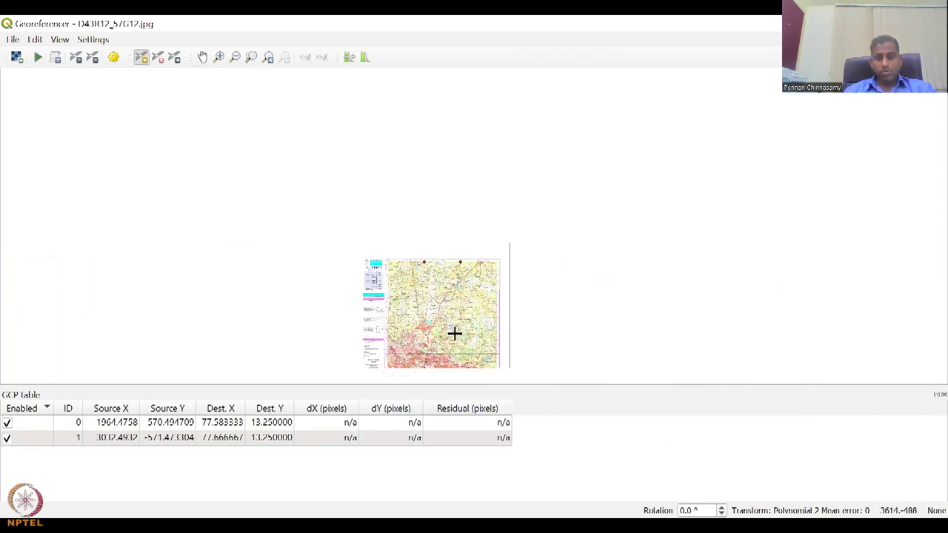
pyautogui.scroll(1, 428, 375)
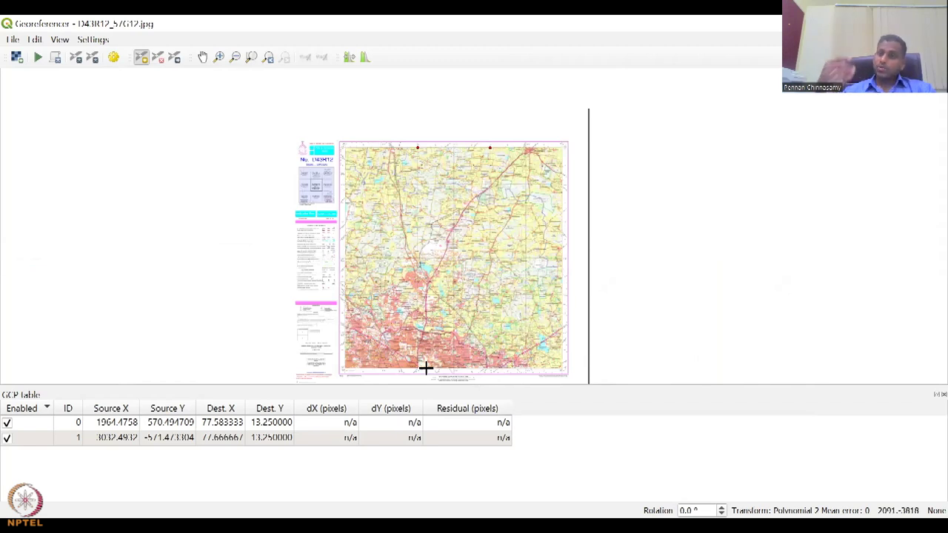
pyautogui.scroll(1, 426, 367)
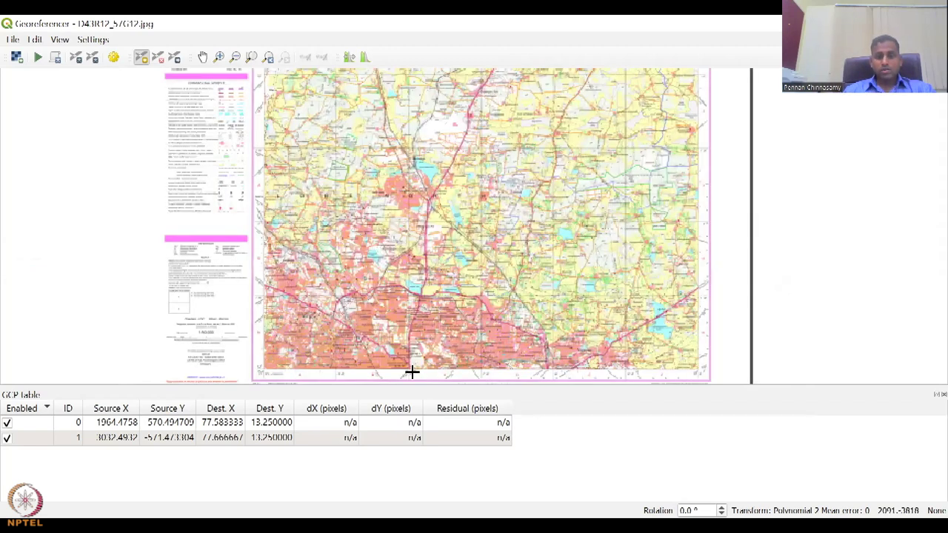
pyautogui.scroll(1, 420, 363)
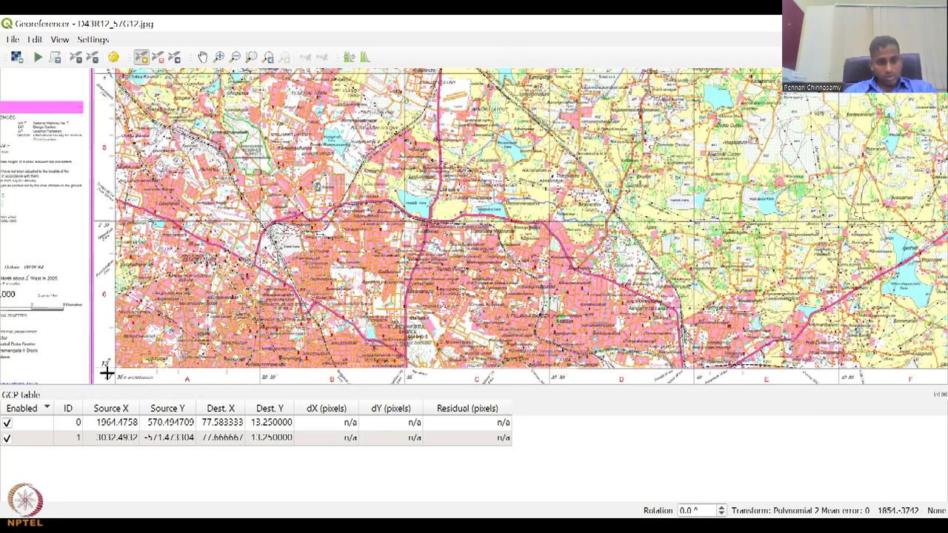
pyautogui.scroll(1, 111, 371)
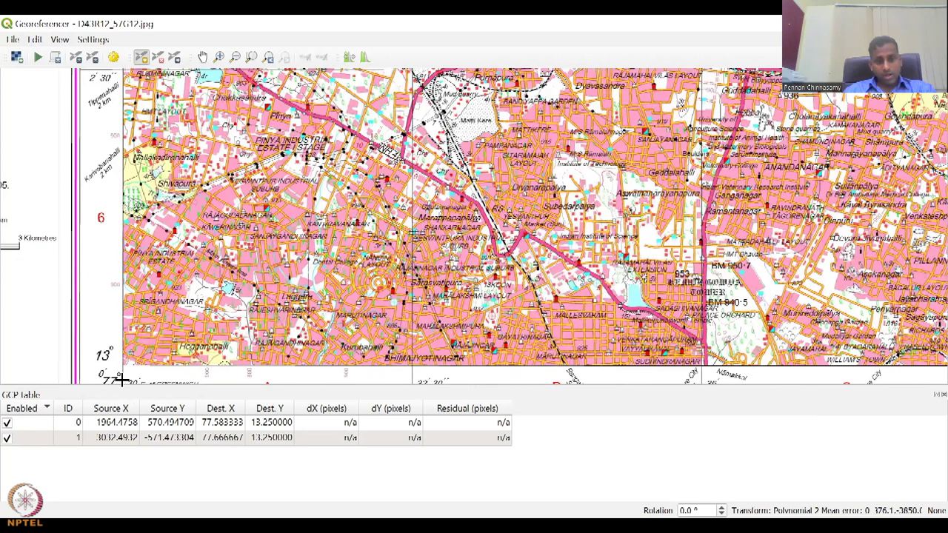
pyautogui.scroll(-1, 312, 379)
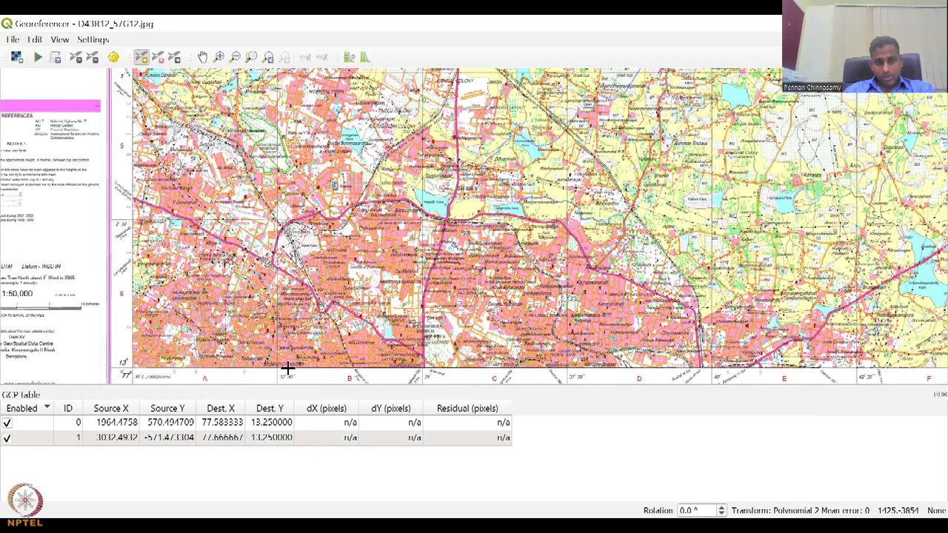
pyautogui.scroll(3, 288, 360)
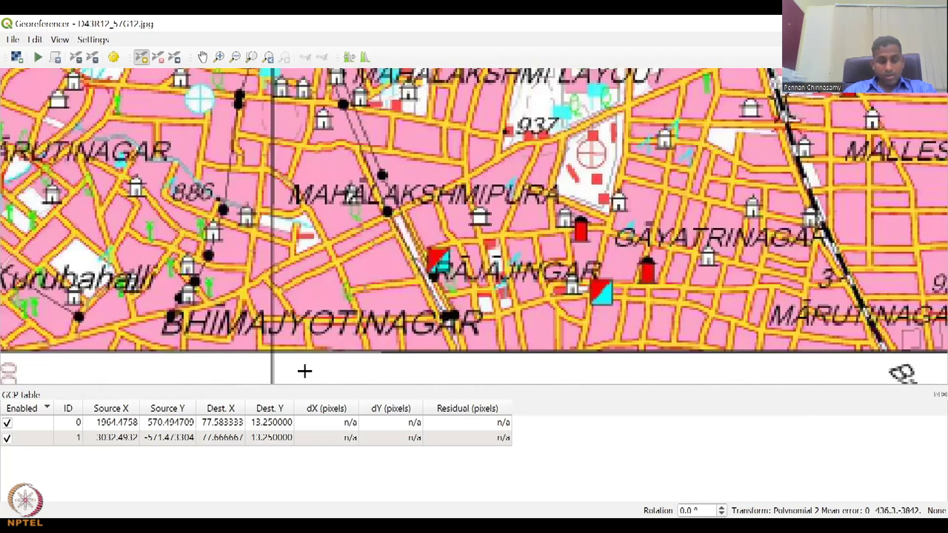
pyautogui.scroll(2, 171, 288)
pyautogui.scroll(2, 237, 335)
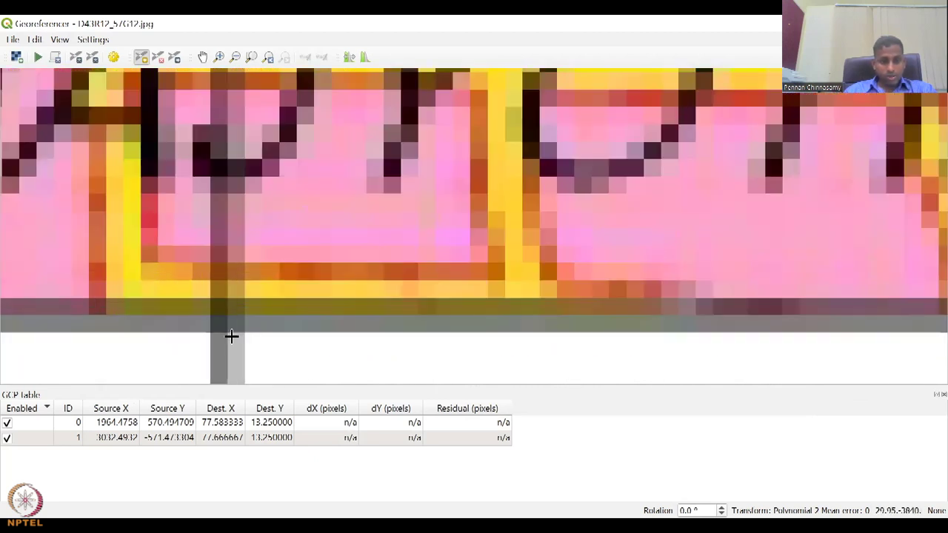
pyautogui.scroll(2, 222, 322)
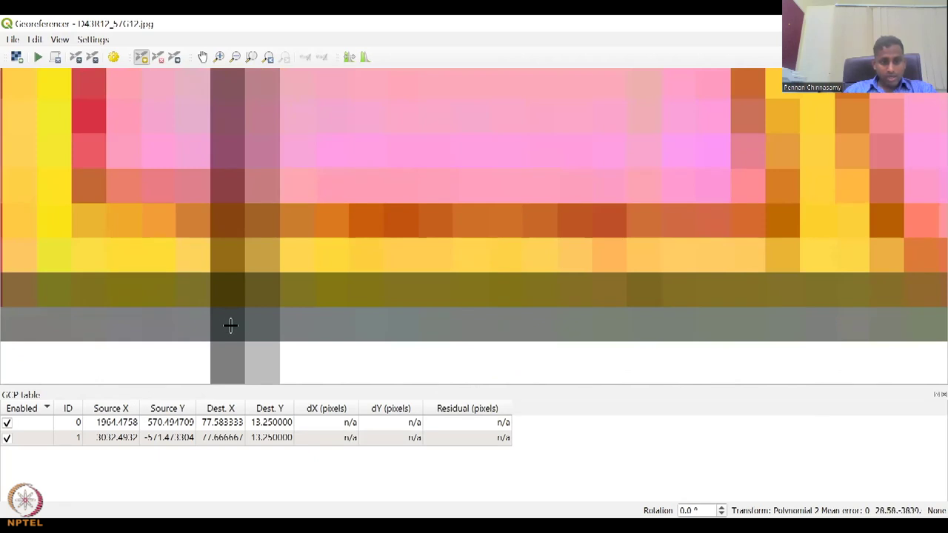
pyautogui.click(225, 321)
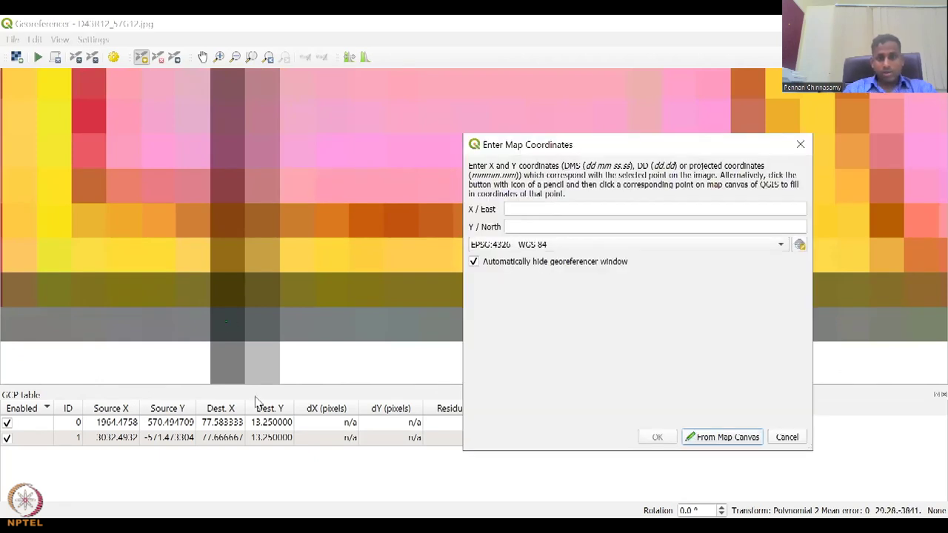
# - Add the third control point with X / East 77 32 30 and Y / North 13
pyautogui.click(551, 209)
pyautogui.write('//')
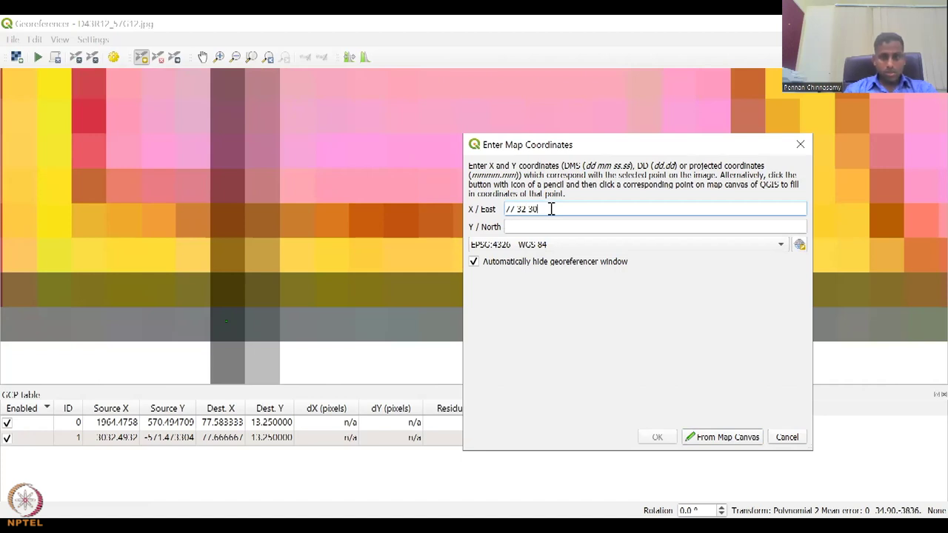
pyautogui.click(558, 225)
pyautogui.write('13')
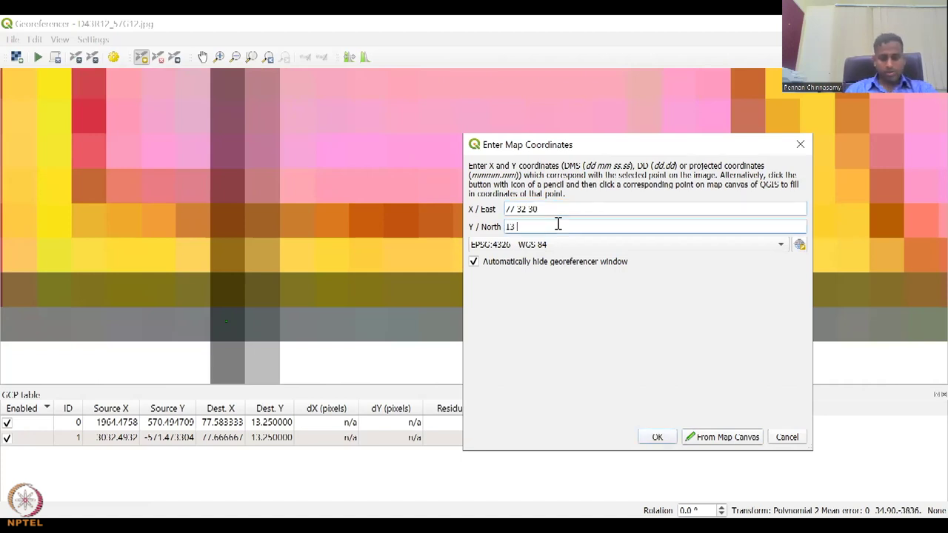
pyautogui.click(658, 438)
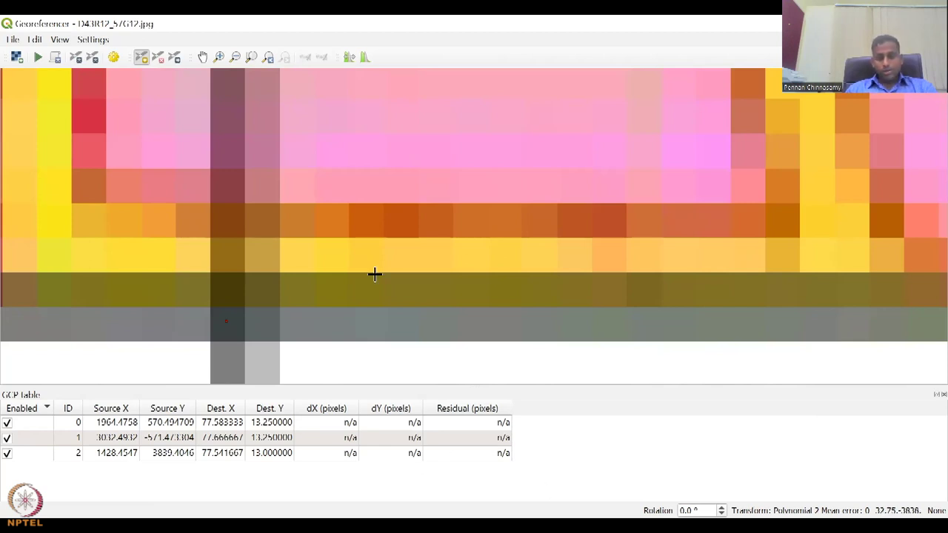
# - Place a fourth ground control point where the 37' 30'' longitude line meets the toposheet's lower grid border
pyautogui.scroll(-2, 375, 273)
pyautogui.scroll(-1, 462, 307)
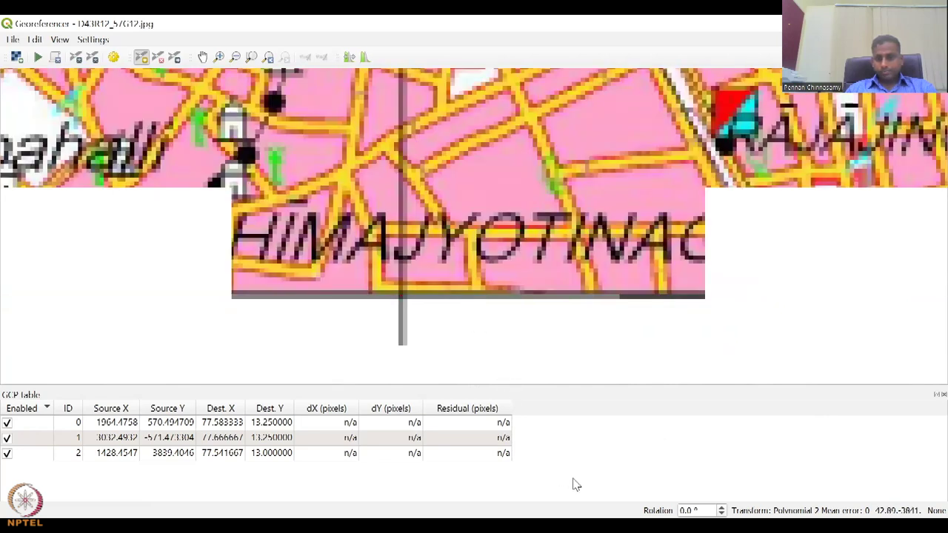
pyautogui.scroll(-1, 518, 365)
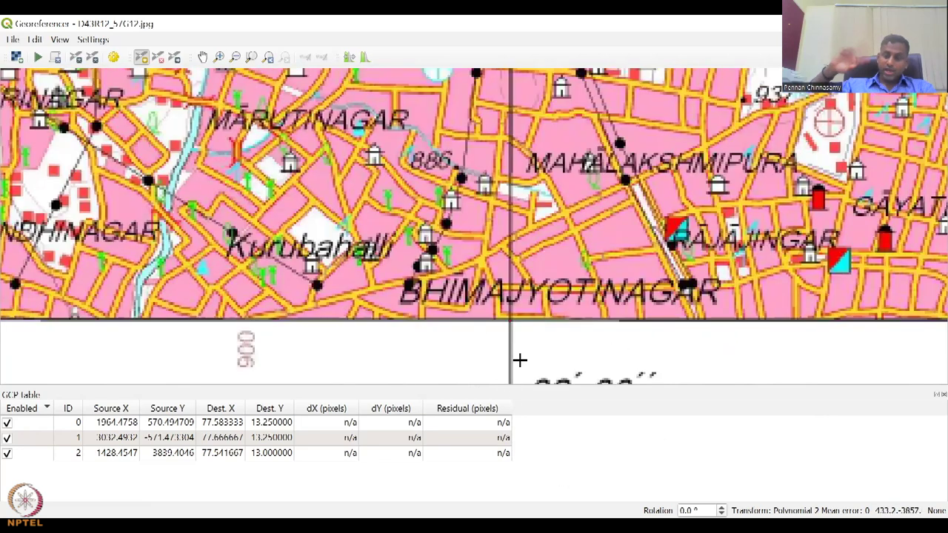
pyautogui.scroll(-1, 534, 356)
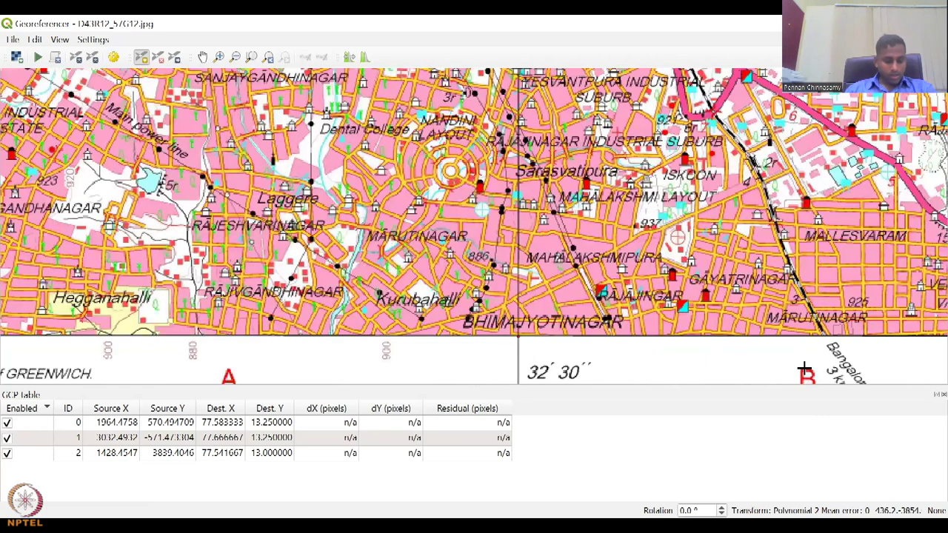
pyautogui.scroll(-1, 804, 368)
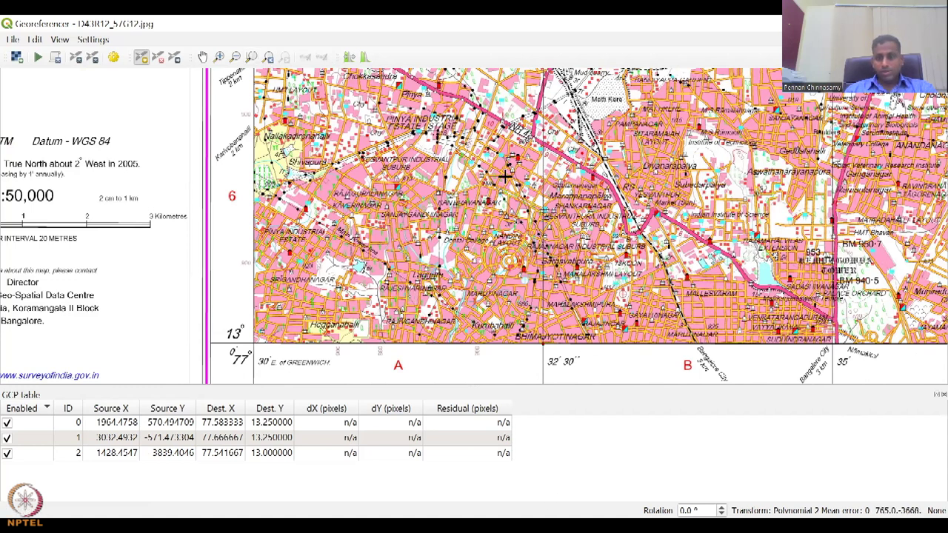
pyautogui.click(203, 57)
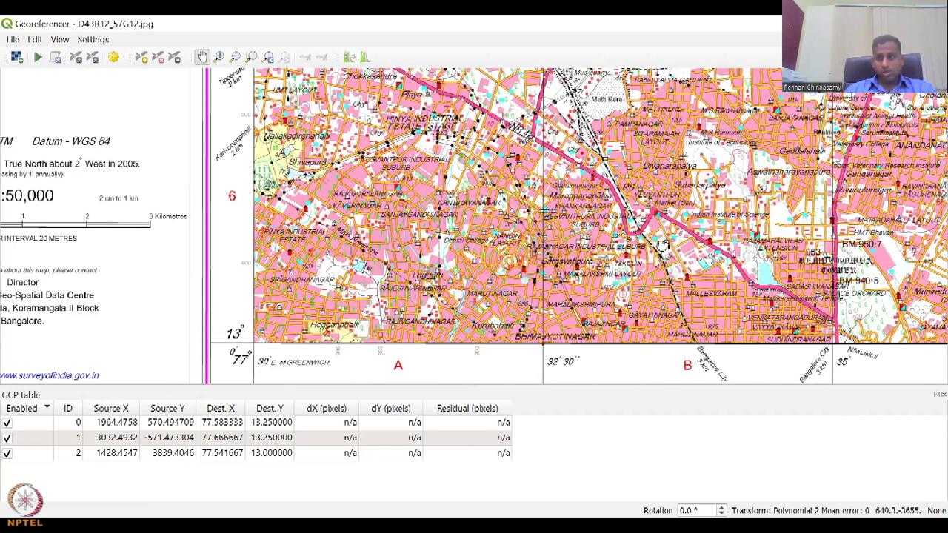
pyautogui.moveTo(662, 246); pyautogui.dragTo(599, 247)
pyautogui.moveTo(859, 348); pyautogui.dragTo(606, 325)
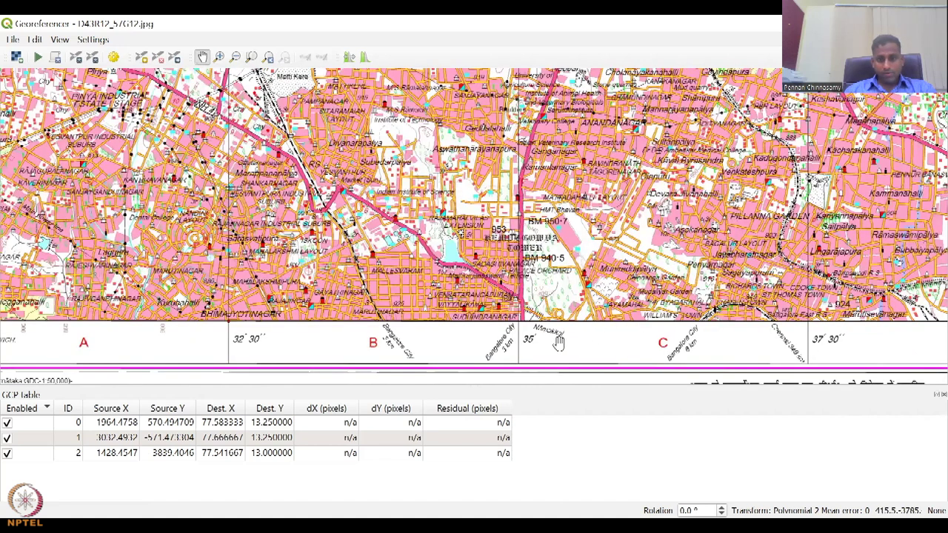
pyautogui.scroll(2, 565, 320)
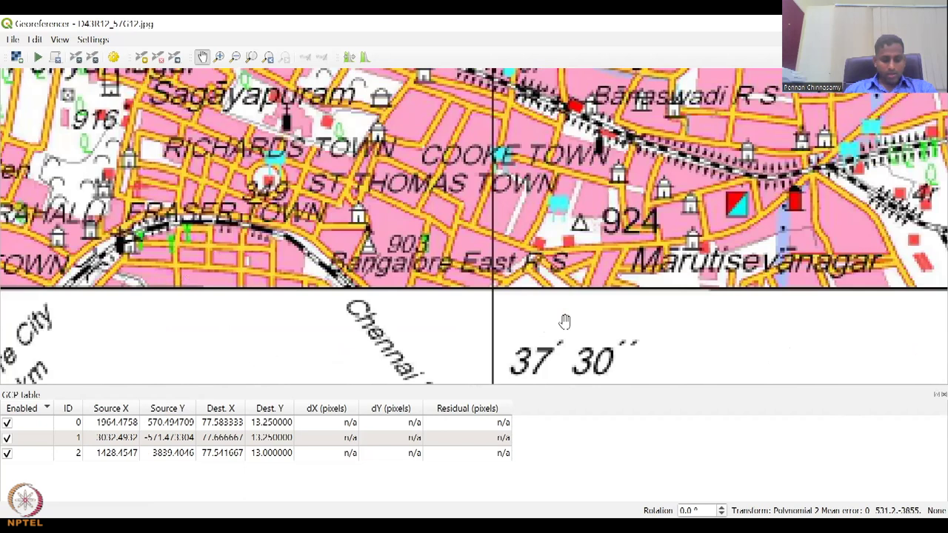
pyautogui.scroll(4, 453, 289)
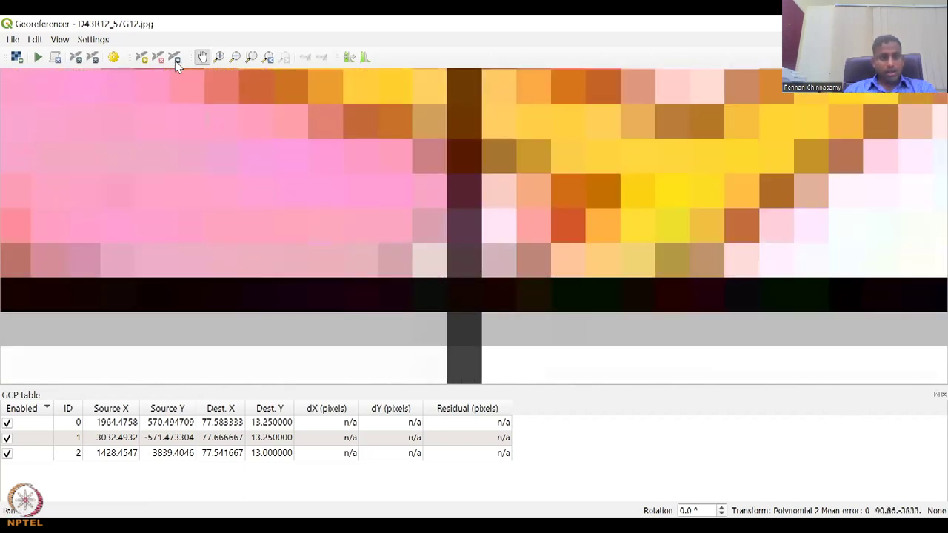
pyautogui.click(142, 58)
pyautogui.scroll(2, 466, 294)
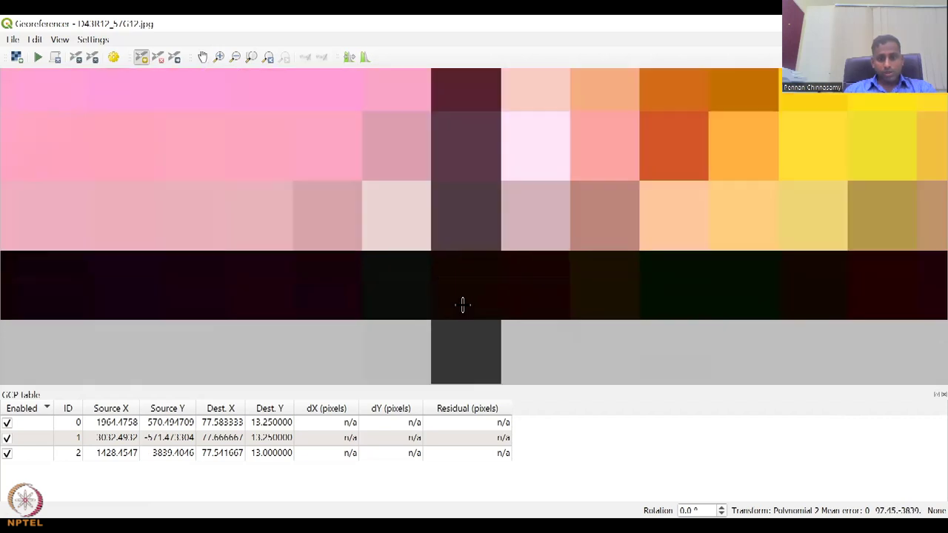
pyautogui.click(467, 267)
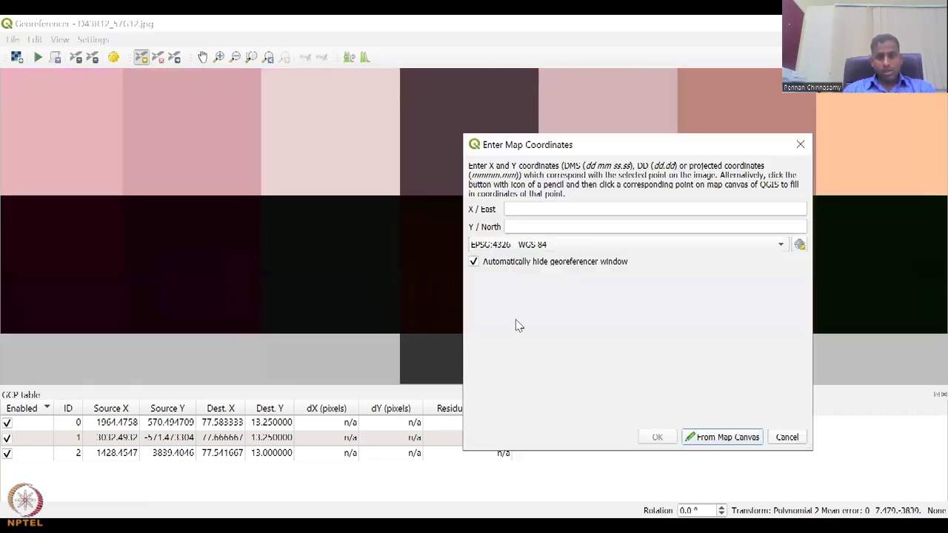
# - Add the fourth control point with X / East 77 37 30 and Y / North 13
pyautogui.click(520, 212)
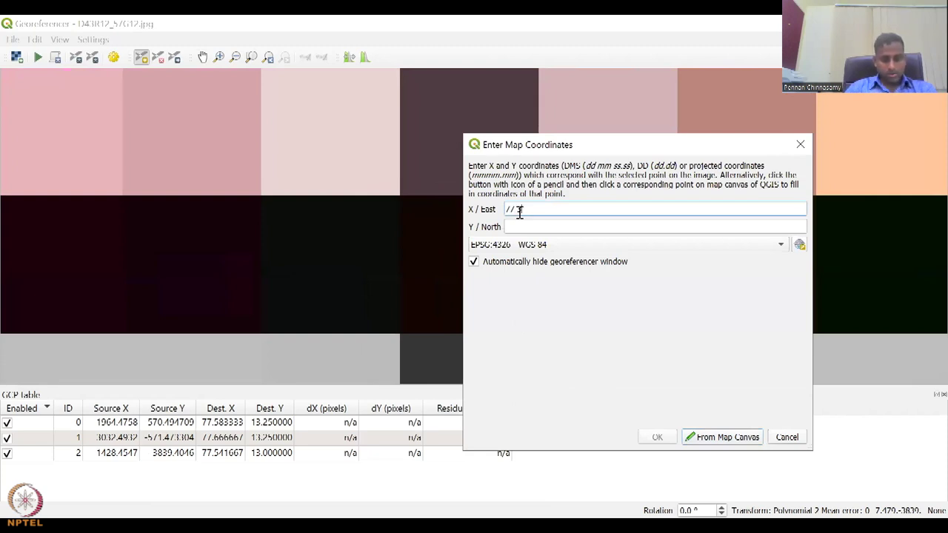
pyautogui.press('Tab')
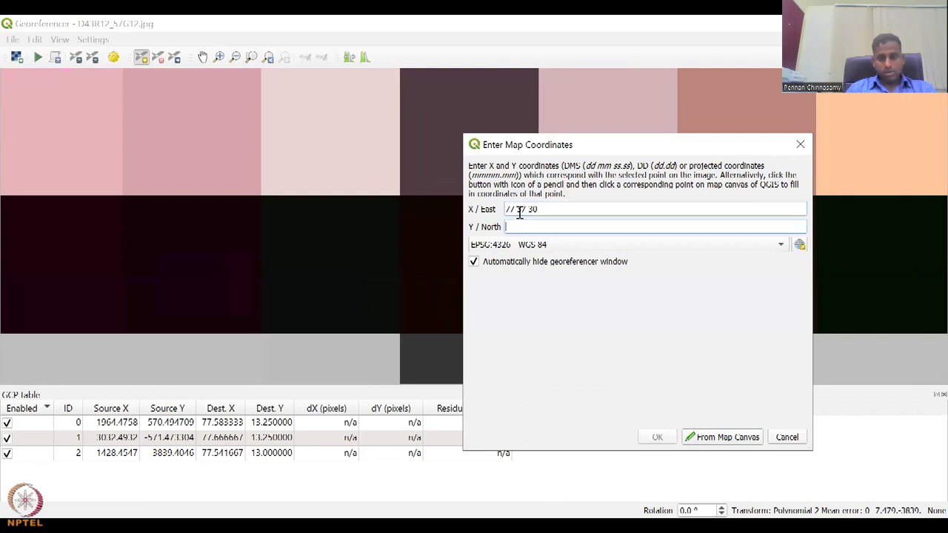
pyautogui.write('13')
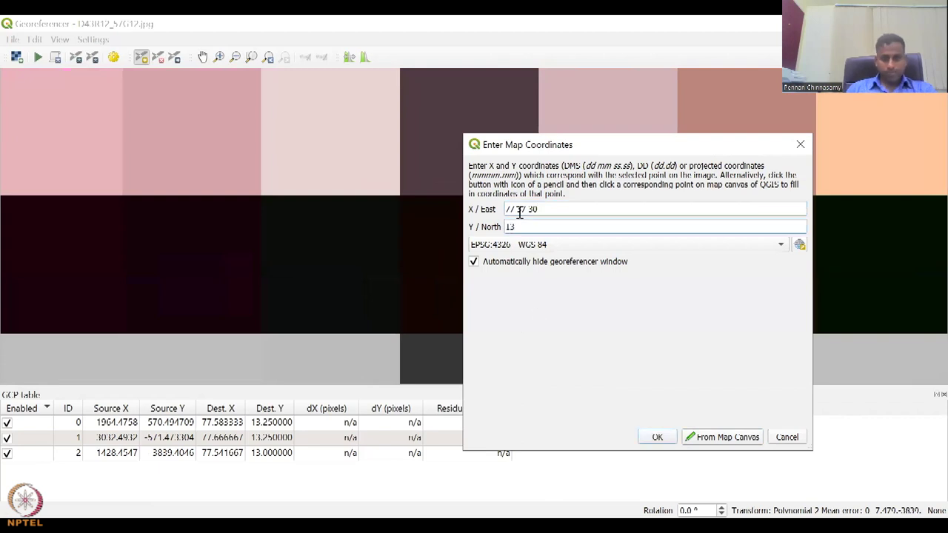
pyautogui.click(655, 438)
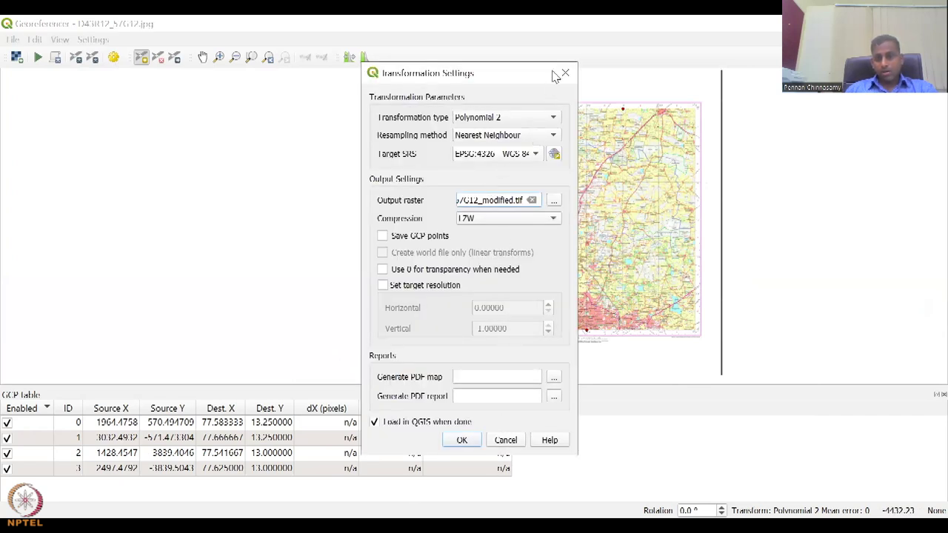
pyautogui.click(523, 120)
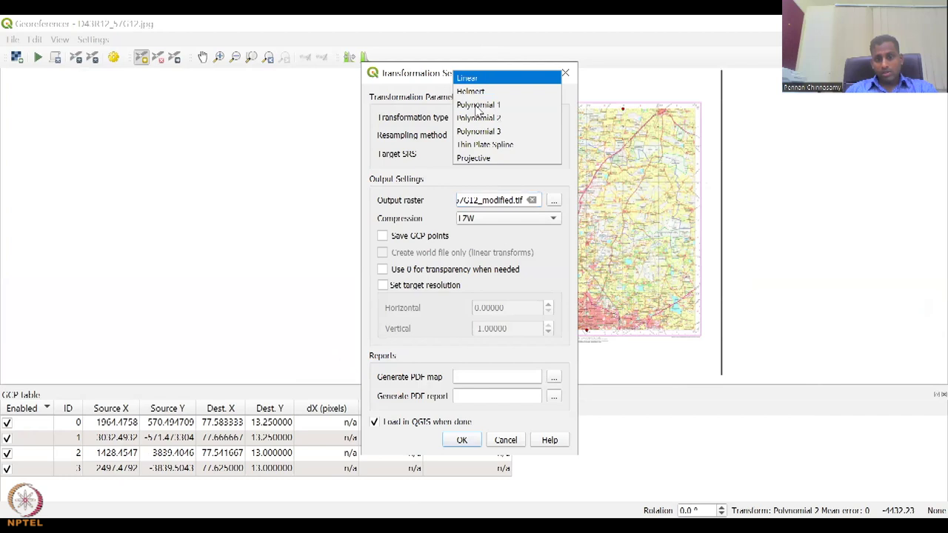
pyautogui.click(480, 78)
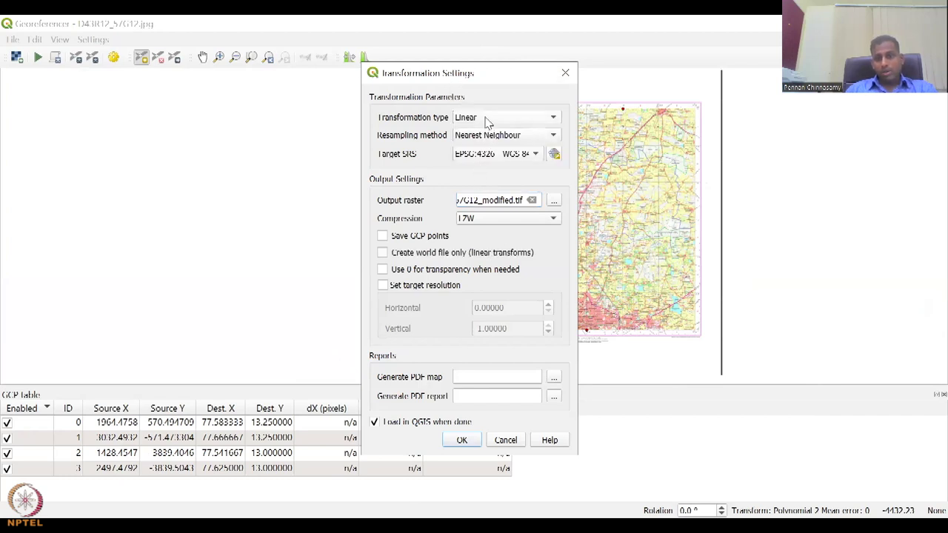
pyautogui.click(487, 122)
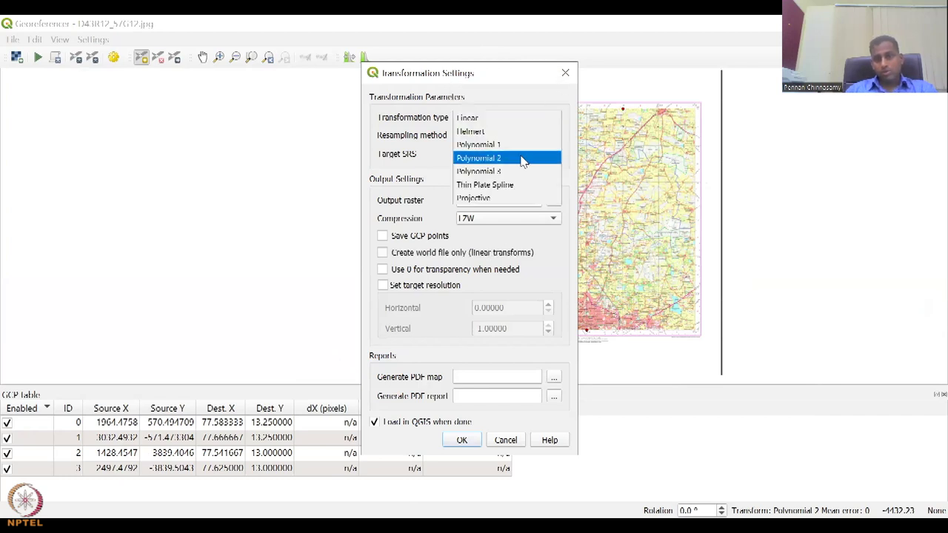
pyautogui.press('Return')
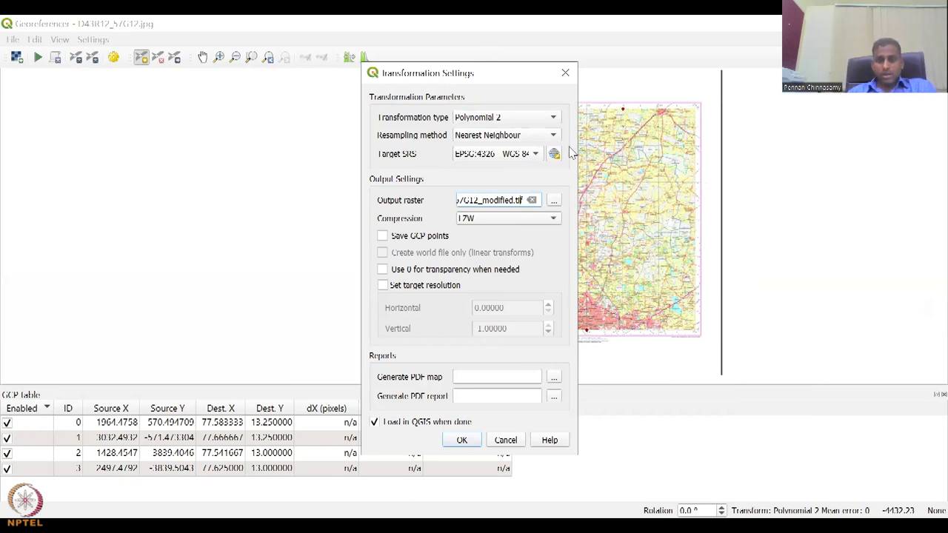
pyautogui.click(565, 73)
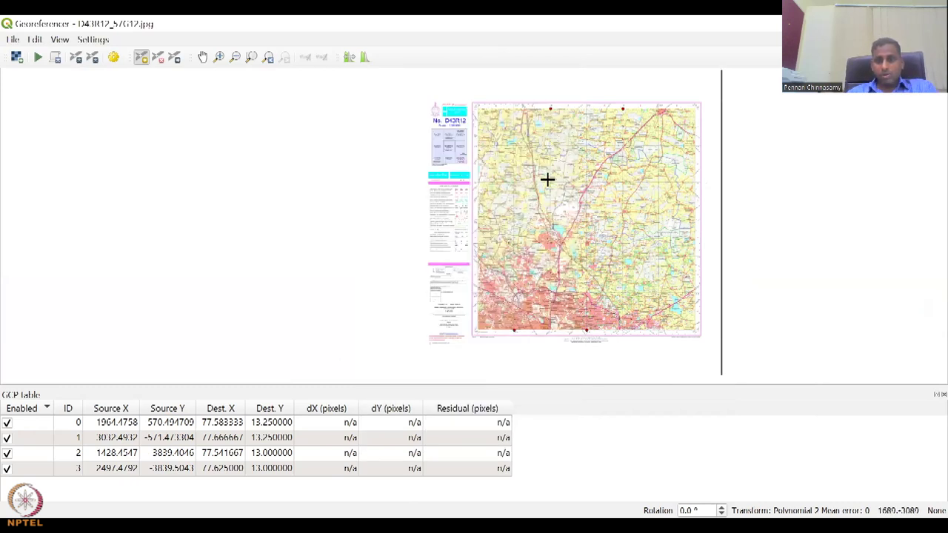
# - Examine the central grid intersection near Yelahanka Kere and trace its horizontal line to the map border for the latitude label
pyautogui.scroll(2, 583, 226)
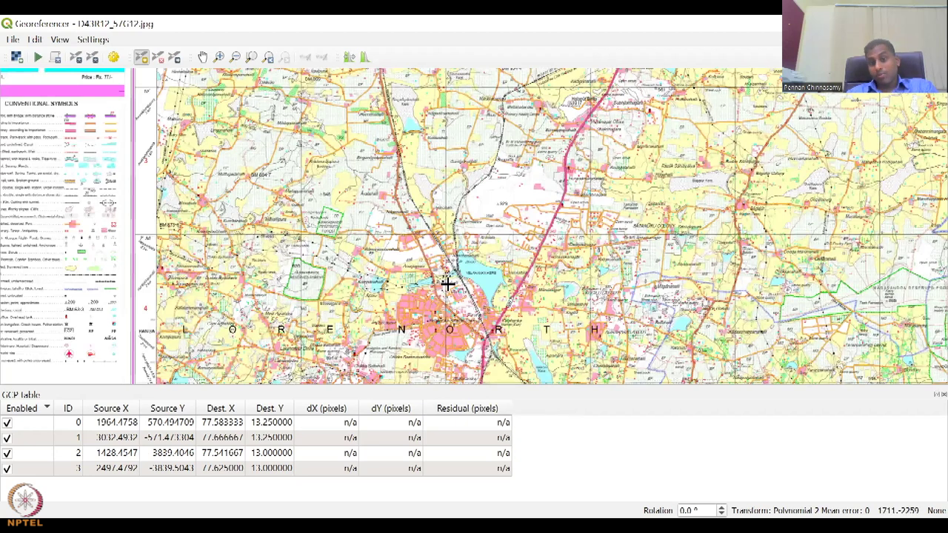
pyautogui.scroll(1, 458, 238)
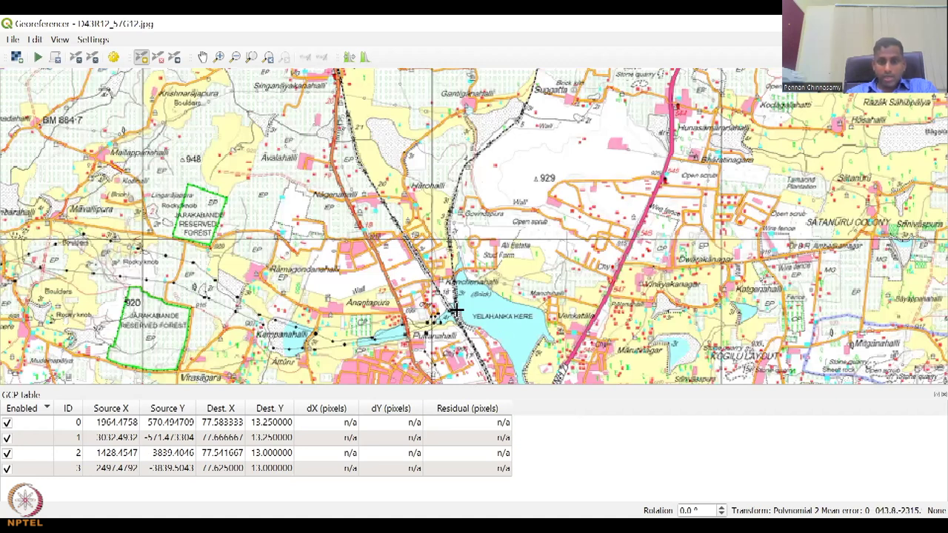
pyautogui.scroll(1, 458, 312)
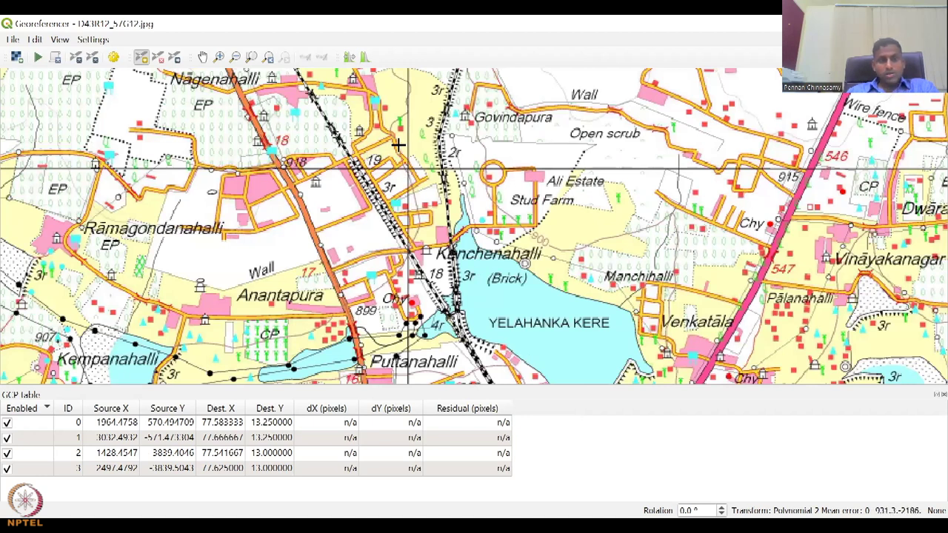
pyautogui.scroll(1, 409, 164)
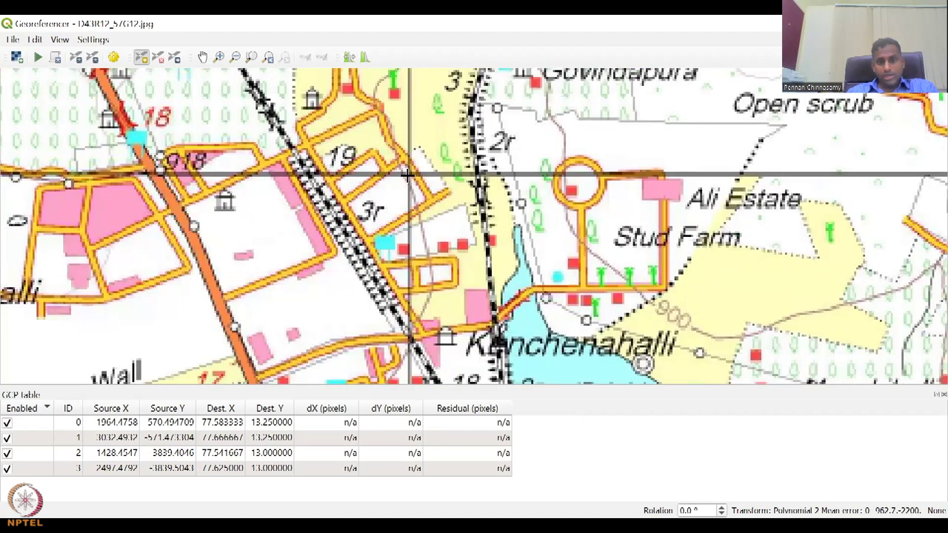
pyautogui.scroll(5, 426, 227)
pyautogui.scroll(-3, 423, 222)
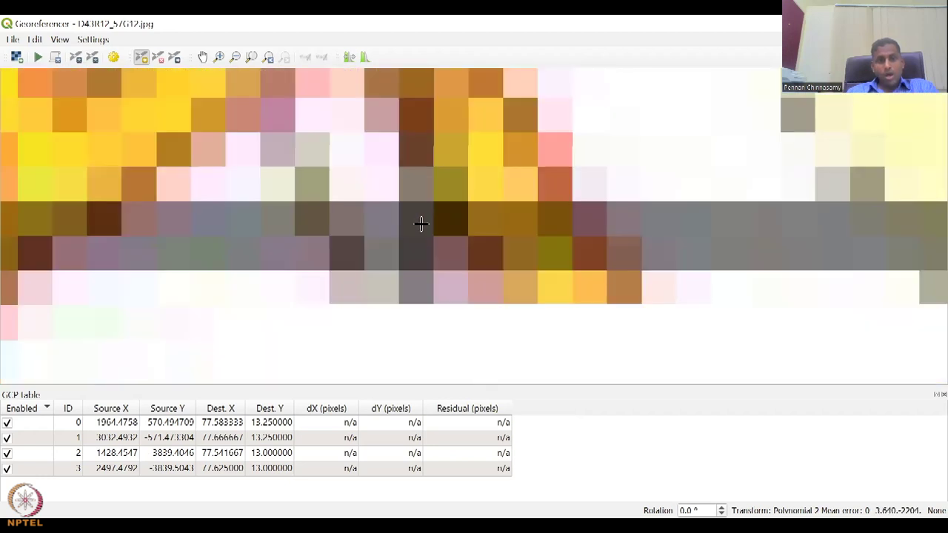
pyautogui.scroll(-3, 421, 221)
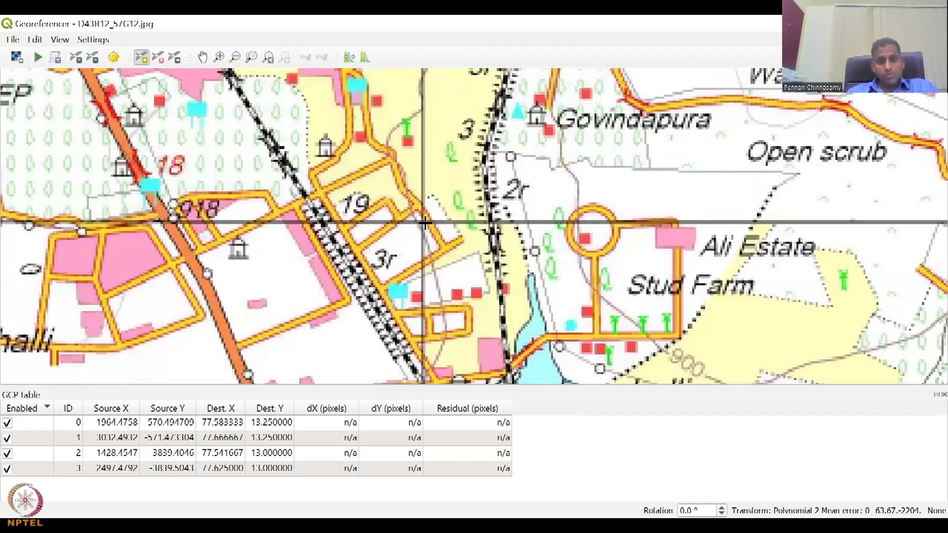
pyautogui.click(203, 57)
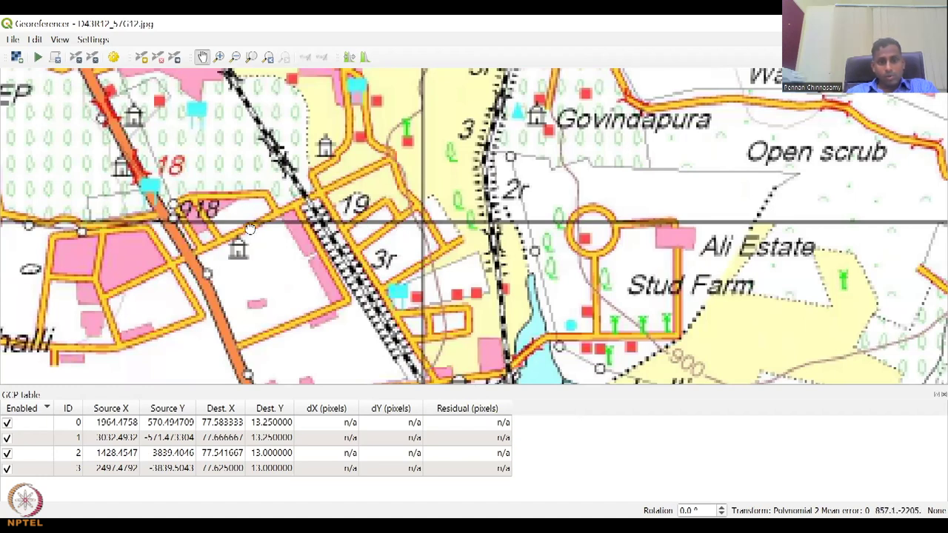
pyautogui.moveTo(250, 229); pyautogui.dragTo(377, 239)
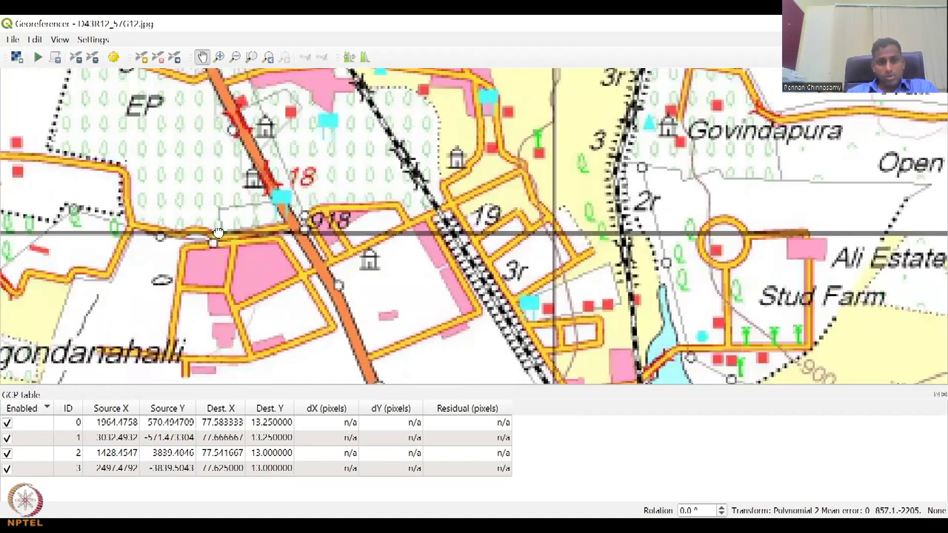
pyautogui.moveTo(218, 232); pyautogui.dragTo(539, 236)
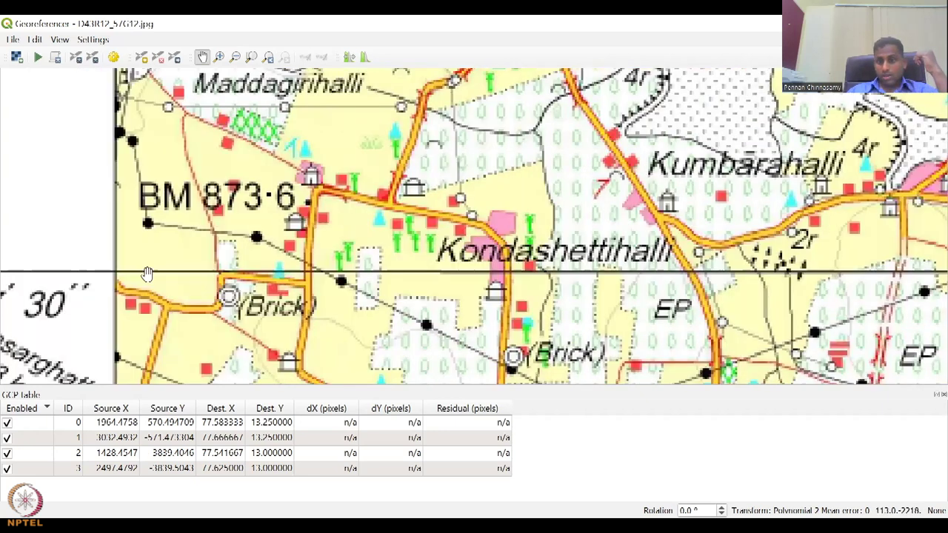
pyautogui.moveTo(628, 303); pyautogui.dragTo(457, 309)
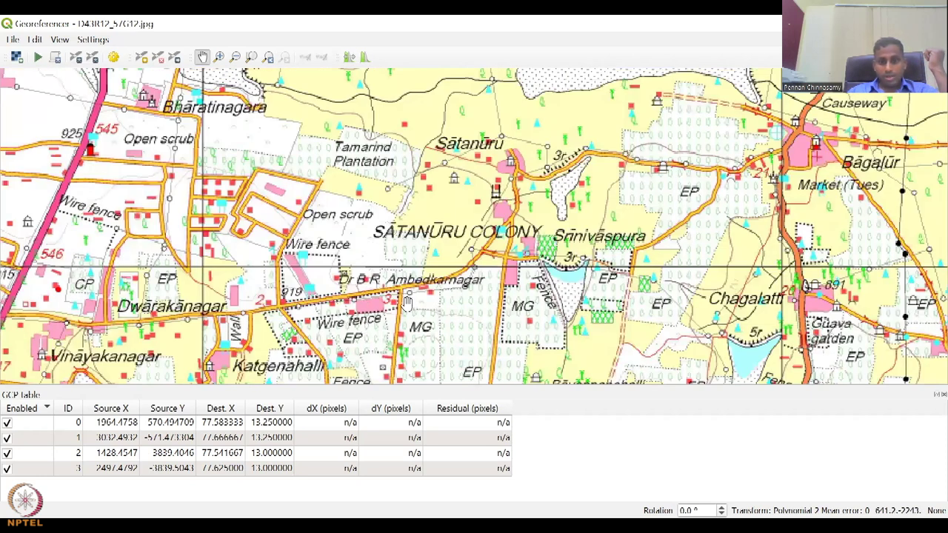
pyautogui.scroll(-3, 381, 315)
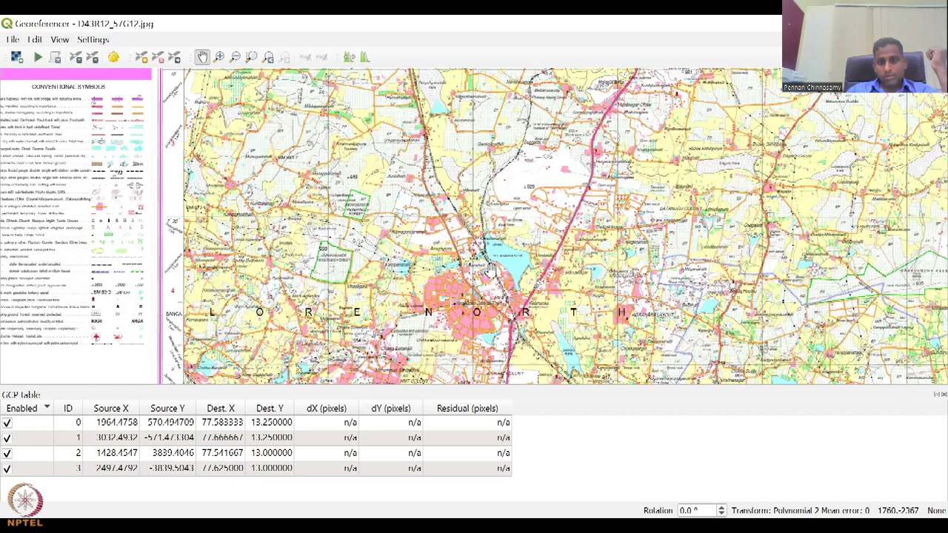
pyautogui.scroll(3, 489, 271)
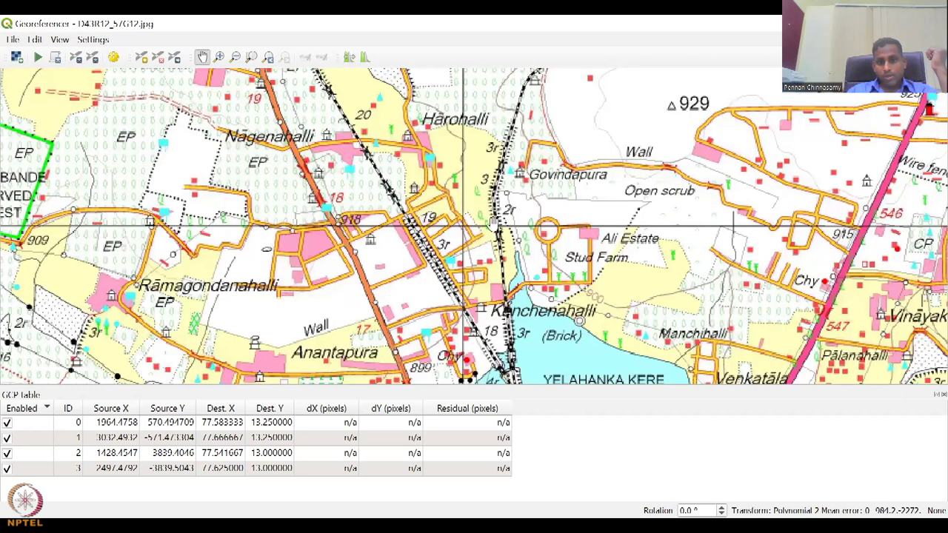
# - Follow the vertical grid line from the central intersection to the map's upper border to read its longitude label
pyautogui.moveTo(492, 223); pyautogui.dragTo(520, 366)
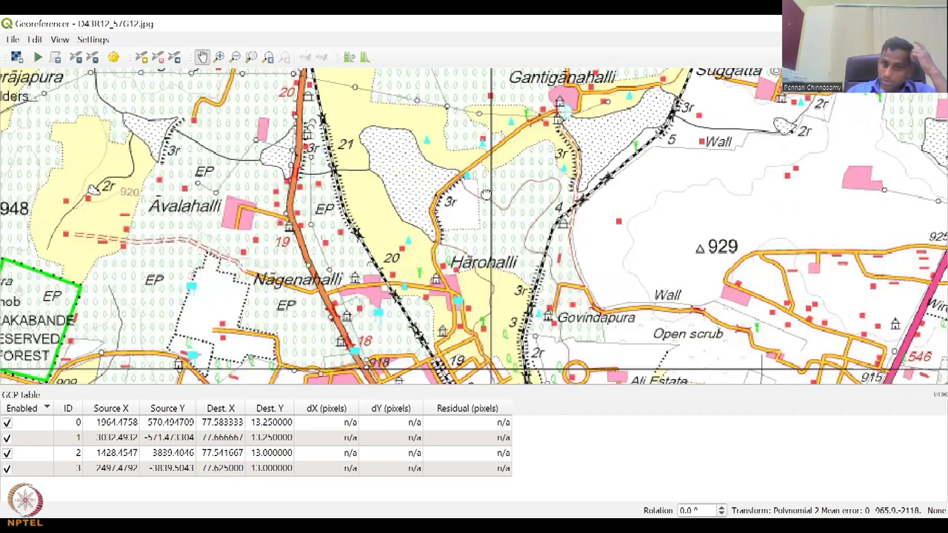
pyautogui.moveTo(485, 194); pyautogui.dragTo(491, 363)
pyautogui.moveTo(486, 205); pyautogui.dragTo(495, 378)
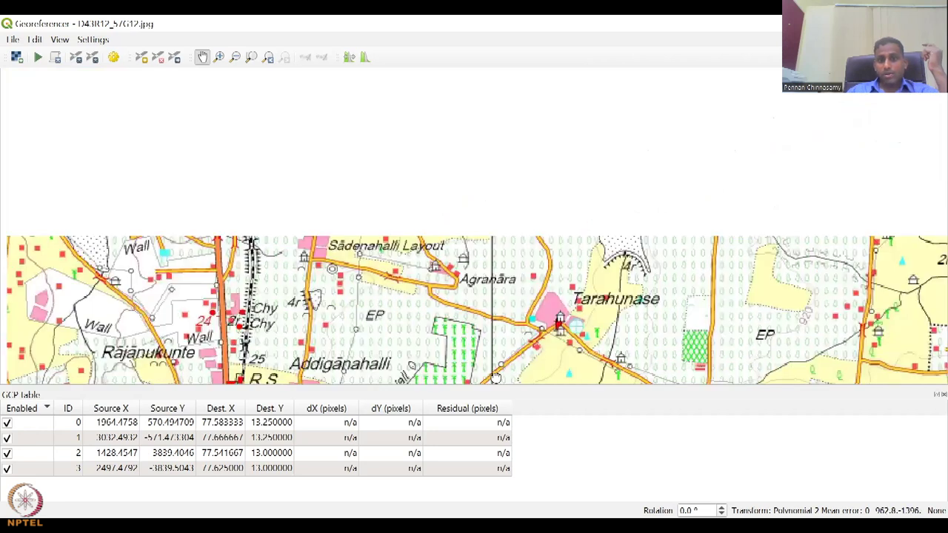
pyautogui.moveTo(497, 227); pyautogui.dragTo(489, 374)
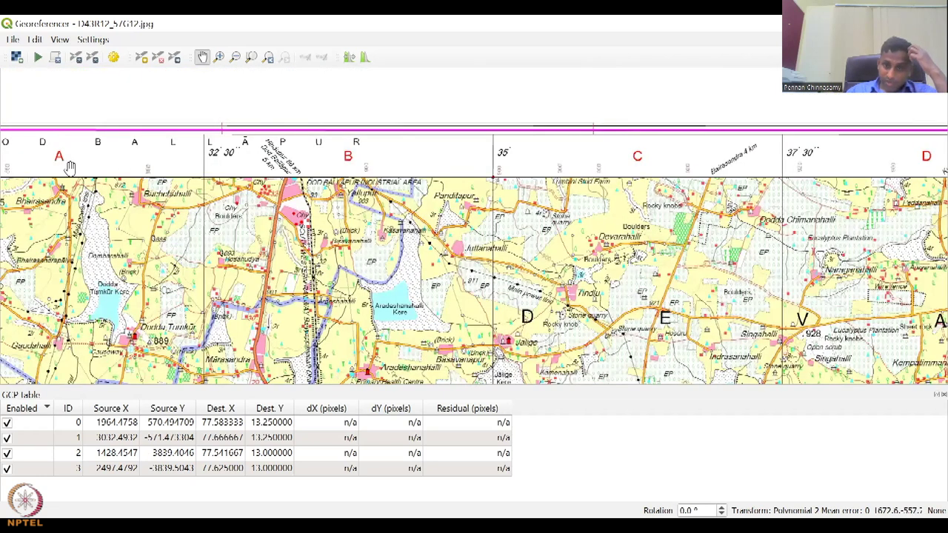
# - Place a fifth ground control point where the 35' longitude line crosses the 7' 30'' latitude line near Yelahanka Kere
pyautogui.moveTo(523, 332); pyautogui.dragTo(532, 162)
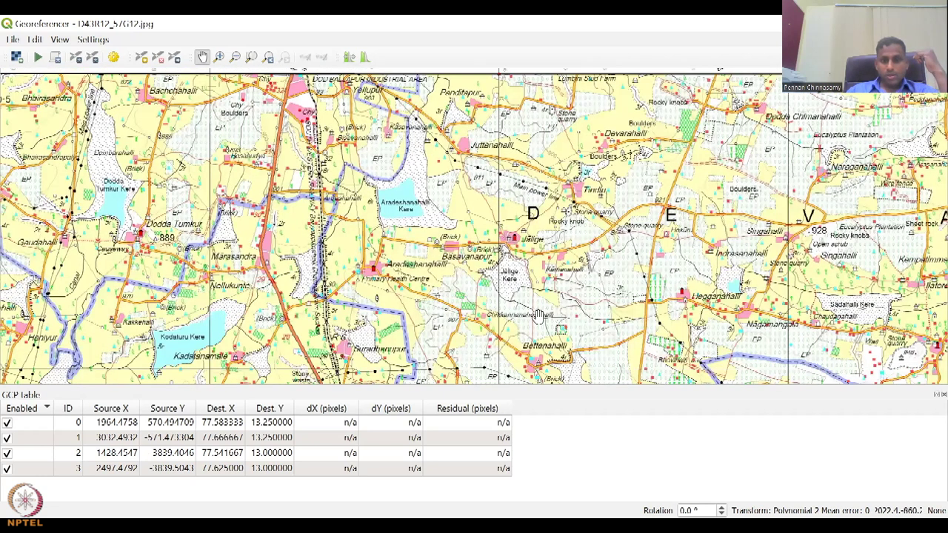
pyautogui.moveTo(489, 338); pyautogui.dragTo(501, 149)
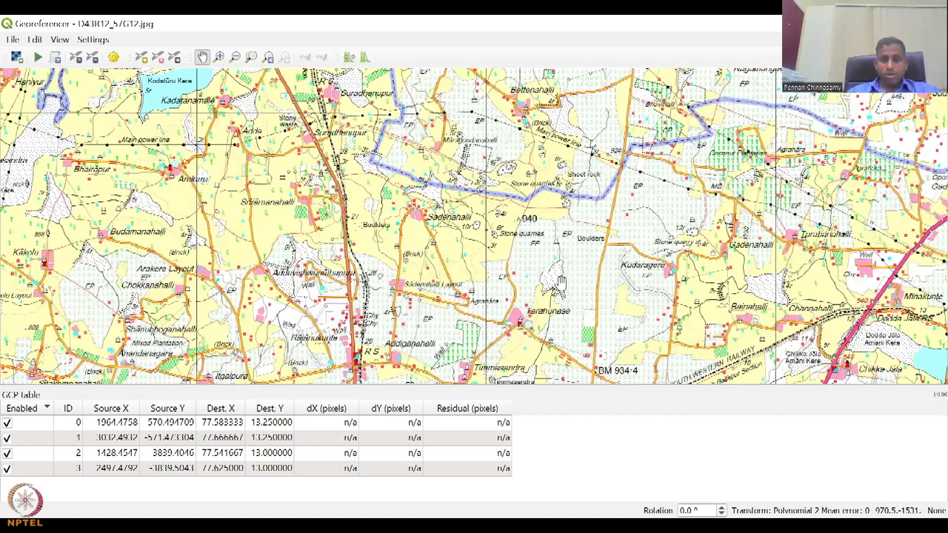
pyautogui.moveTo(556, 282); pyautogui.dragTo(548, 76)
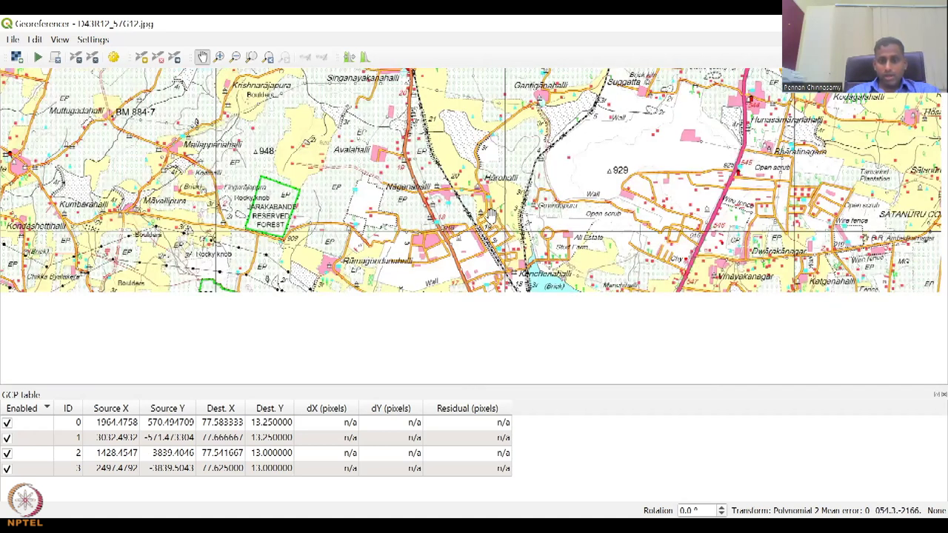
pyautogui.scroll(2, 552, 215)
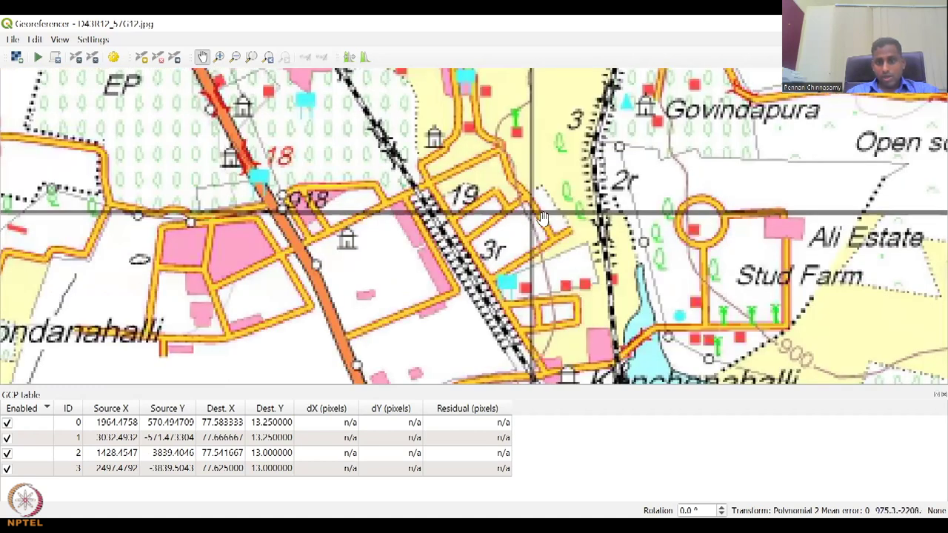
pyautogui.scroll(3, 522, 218)
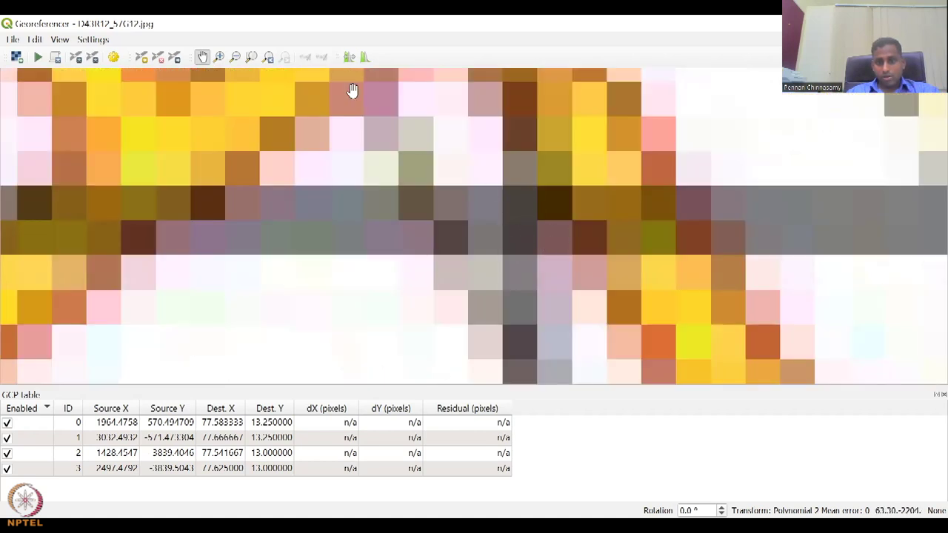
pyautogui.click(141, 57)
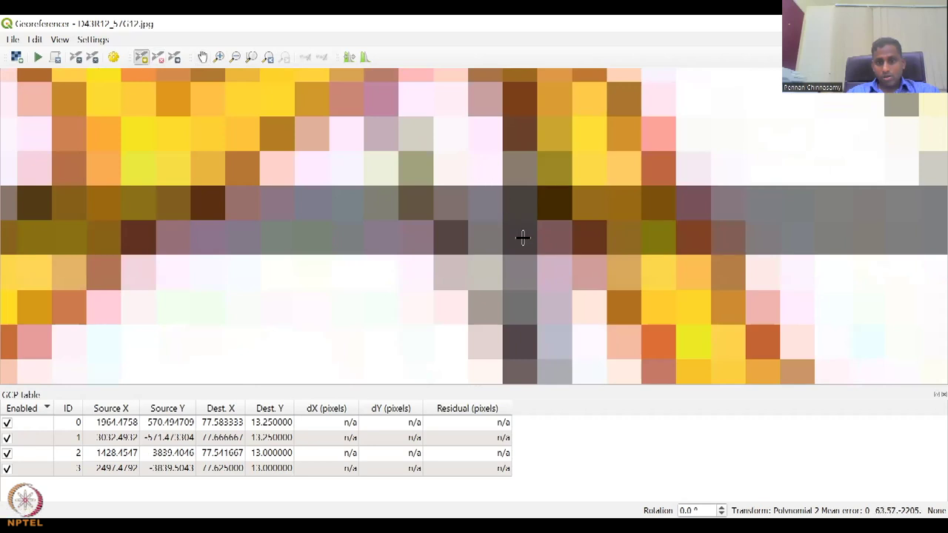
pyautogui.scroll(1, 520, 211)
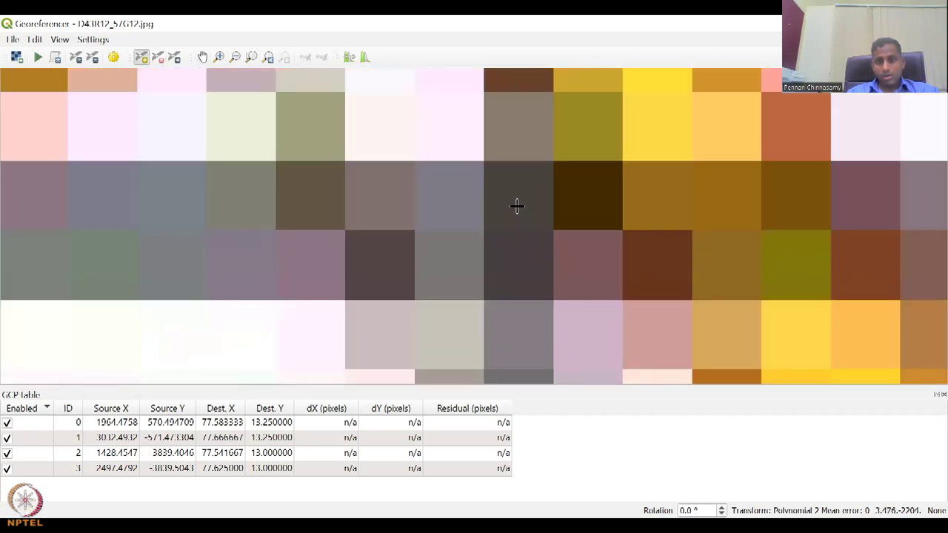
pyautogui.click(517, 206)
# - Add the fifth control point with X / East 77 35 and Y / North 13 07 30
pyautogui.click(532, 211)
pyautogui.write('77 35')
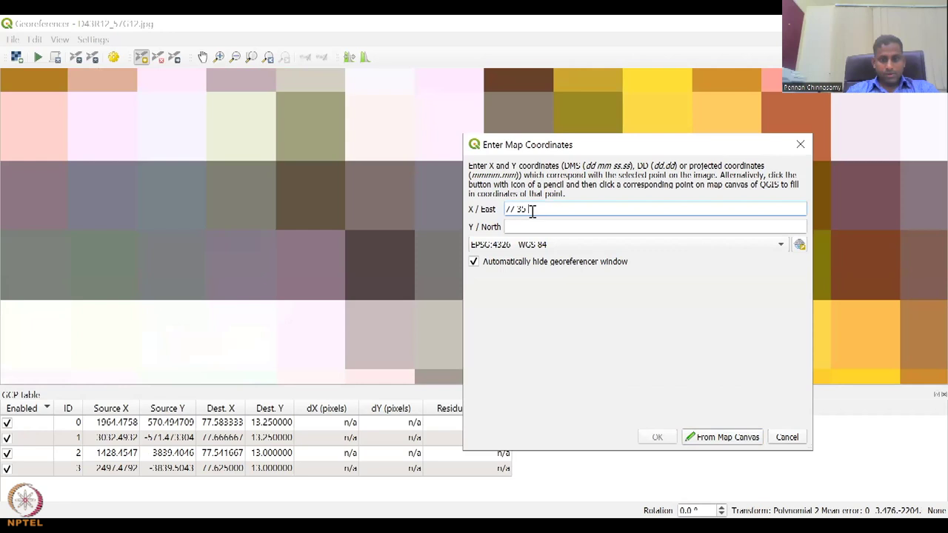
pyautogui.press('Tab')
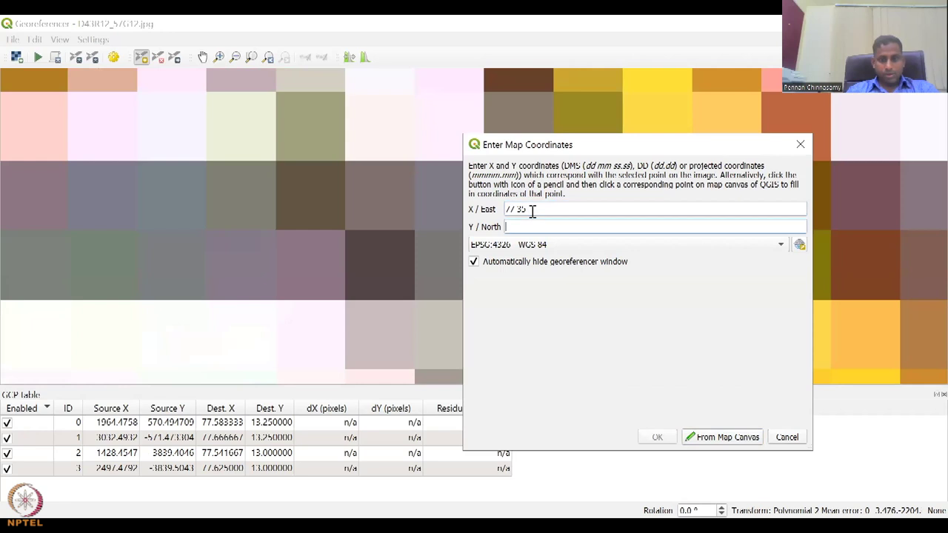
pyautogui.write('13 07 30')
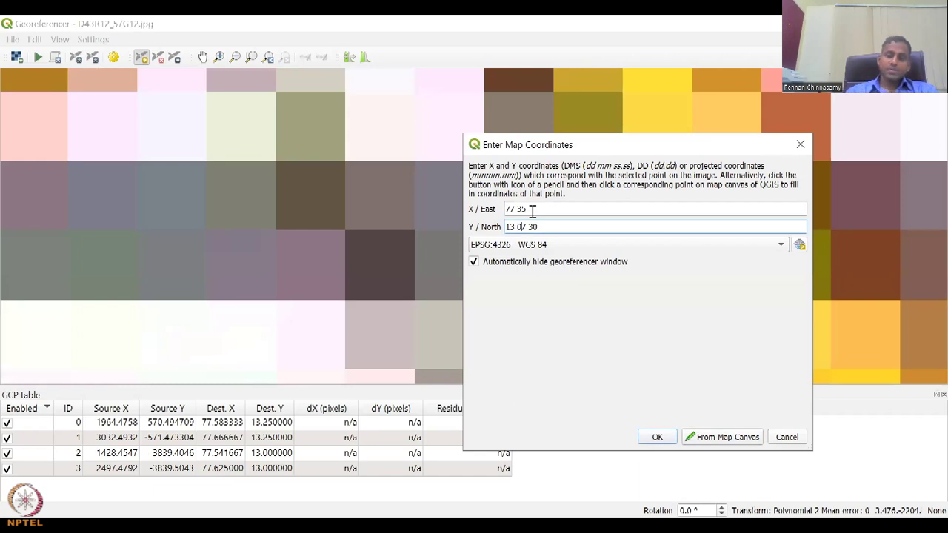
pyautogui.click(656, 438)
# - Examine the grid lines east of the fifth control point around Bagalur for another usable intersection
pyautogui.scroll(-5, 571, 298)
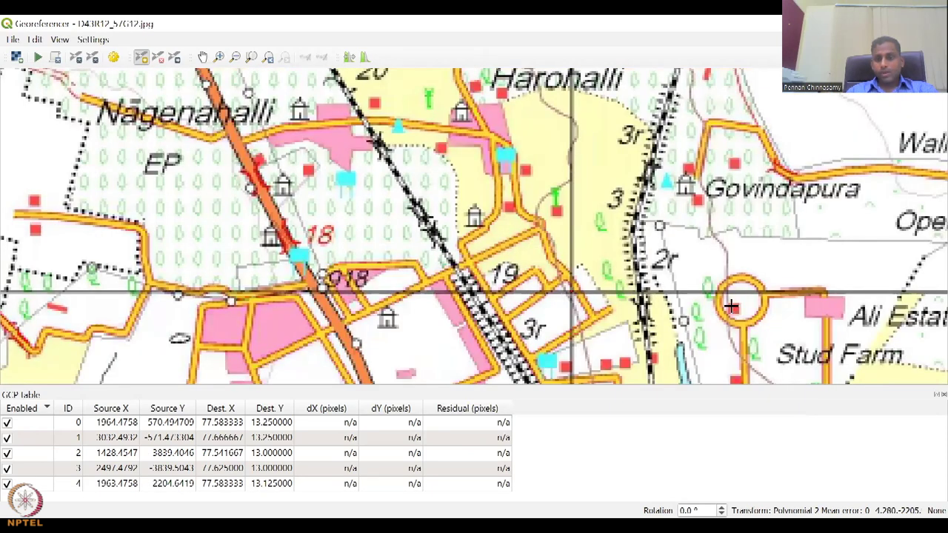
pyautogui.click(202, 57)
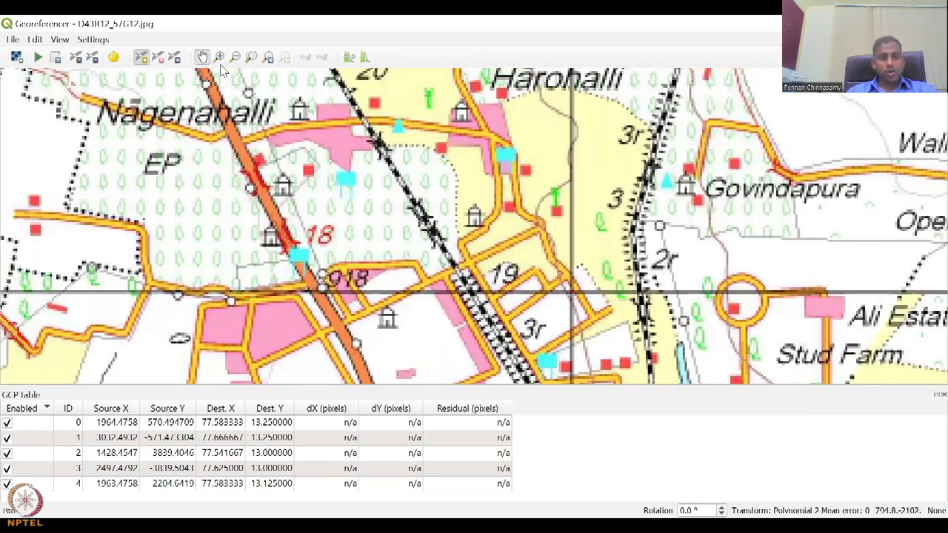
pyautogui.moveTo(694, 293); pyautogui.dragTo(346, 269)
pyautogui.moveTo(752, 287); pyautogui.dragTo(459, 279)
pyautogui.scroll(-4, 459, 279)
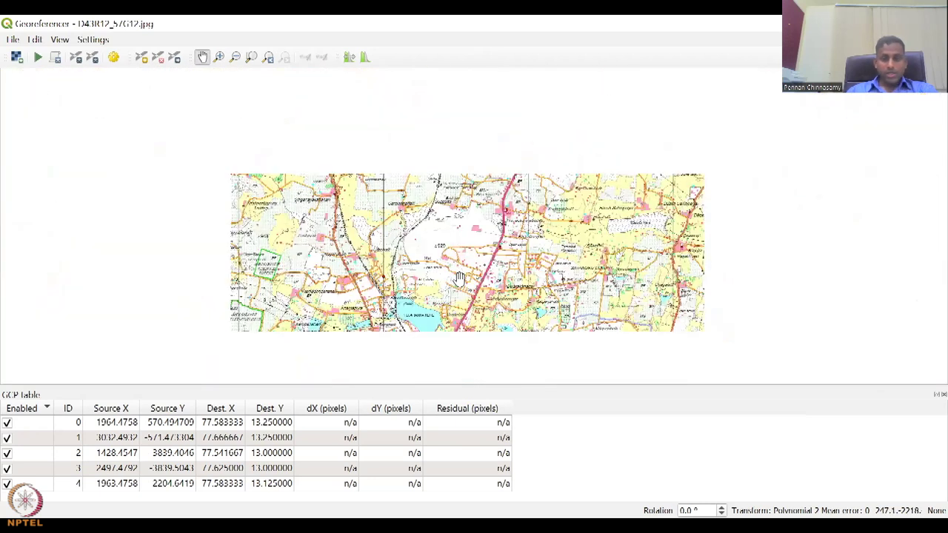
pyautogui.scroll(3, 460, 279)
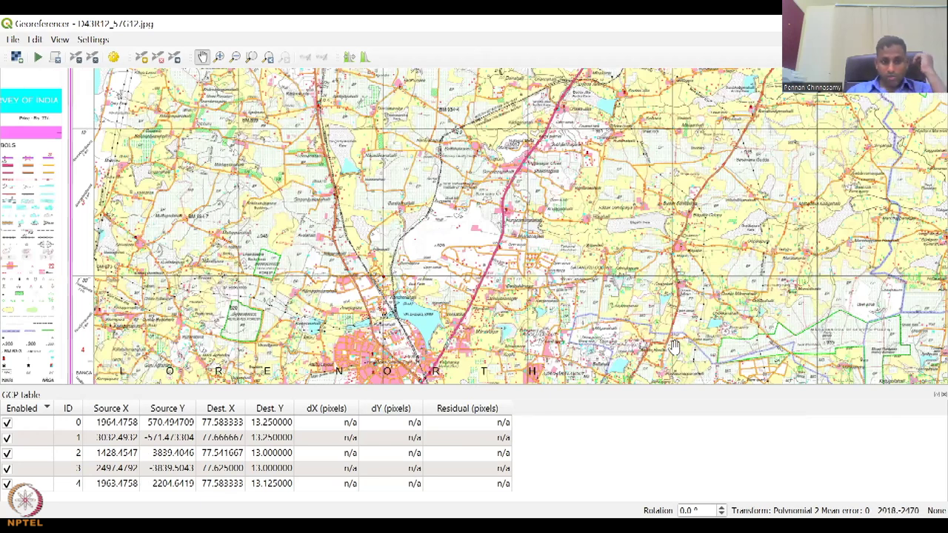
pyautogui.scroll(-1, 680, 331)
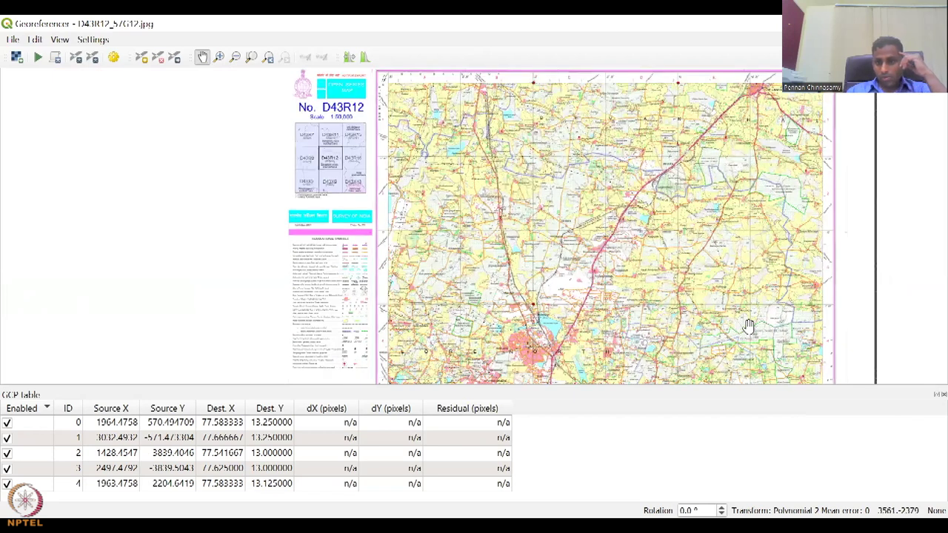
pyautogui.scroll(2, 746, 276)
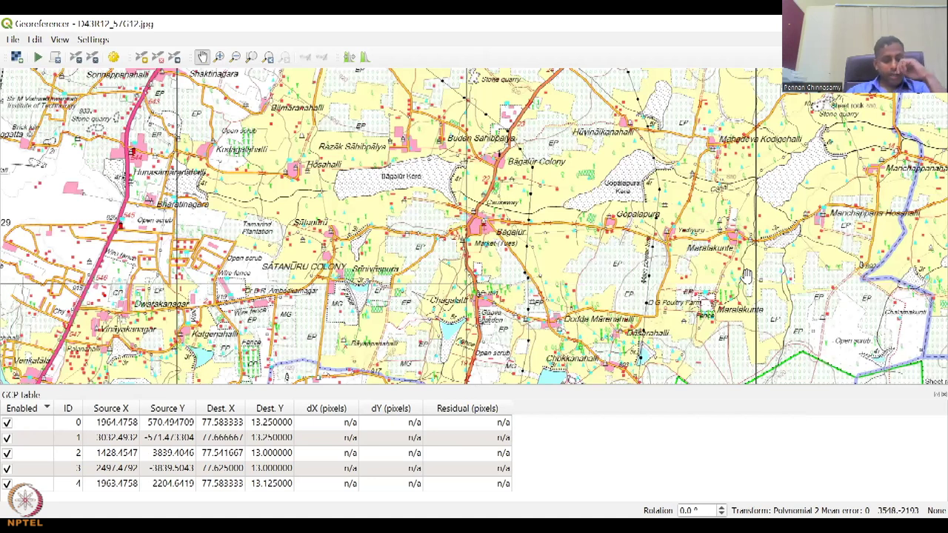
pyautogui.scroll(1, 746, 275)
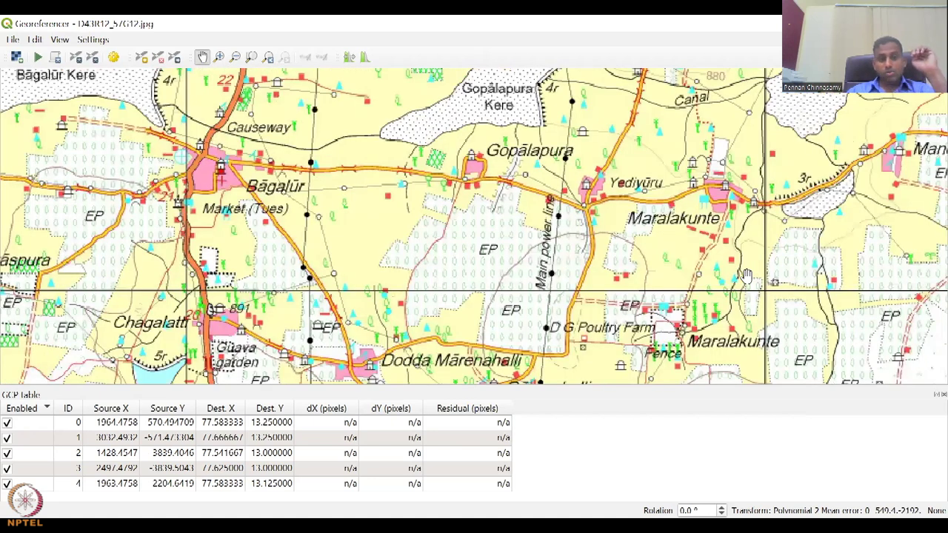
# - Locate the grid line intersection beside spot height 916 near Gunduru, south of the Marasandra Reserved Forest
pyautogui.scroll(-4, 746, 275)
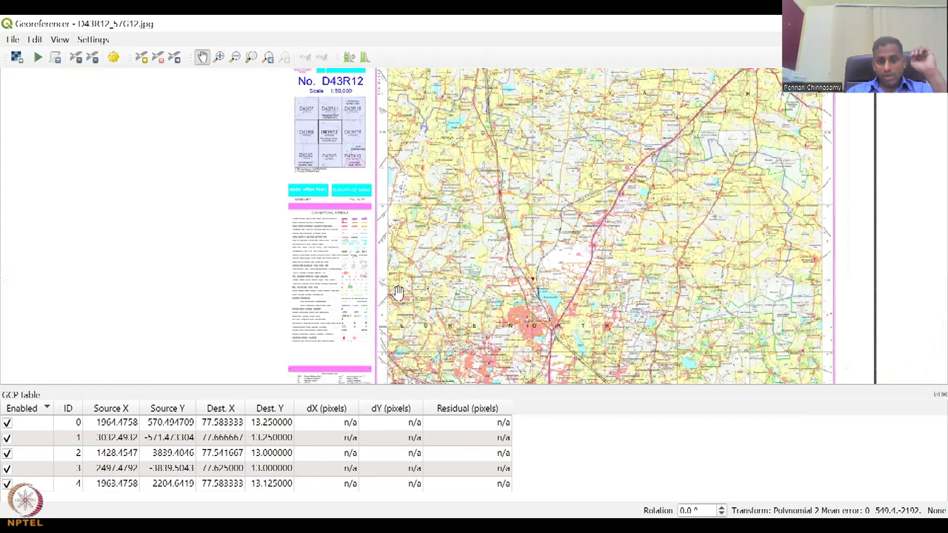
pyautogui.scroll(1, 379, 336)
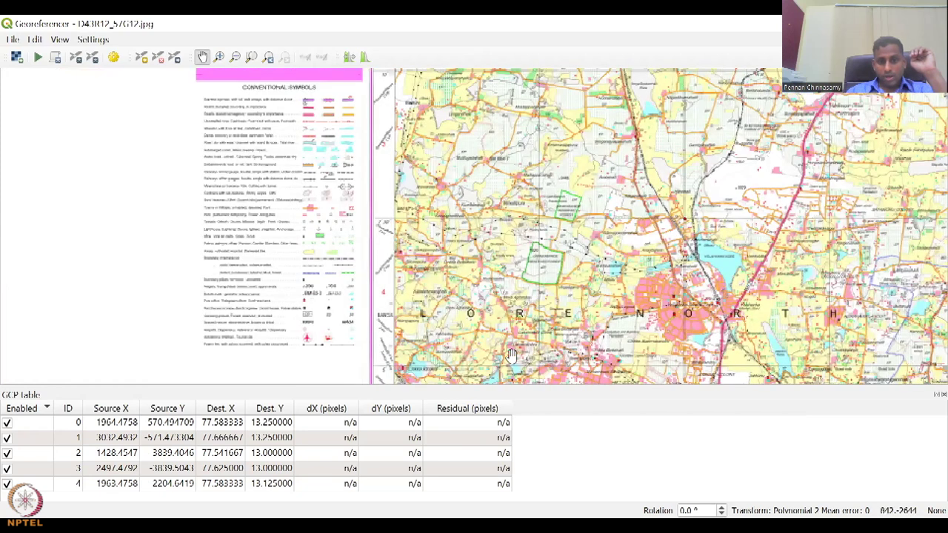
pyautogui.scroll(1, 424, 279)
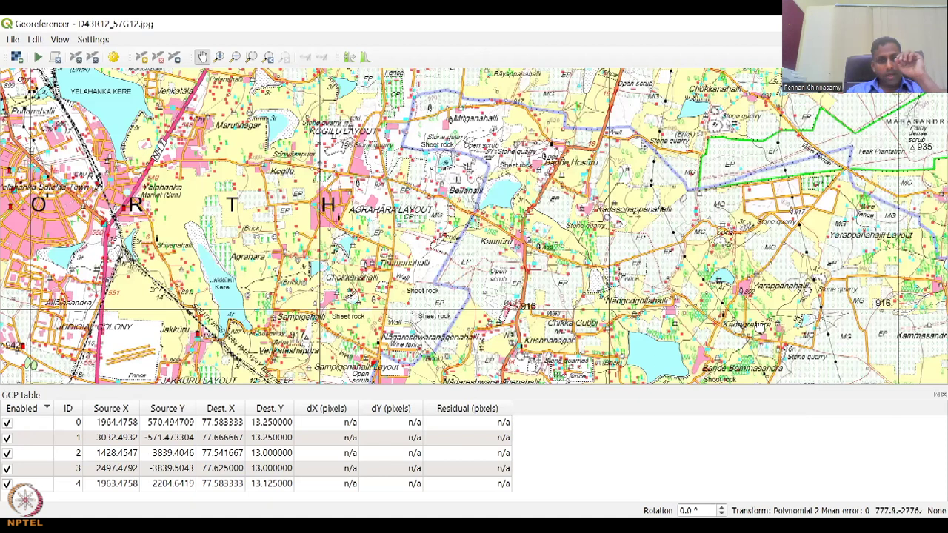
pyautogui.moveTo(770, 328); pyautogui.dragTo(389, 321)
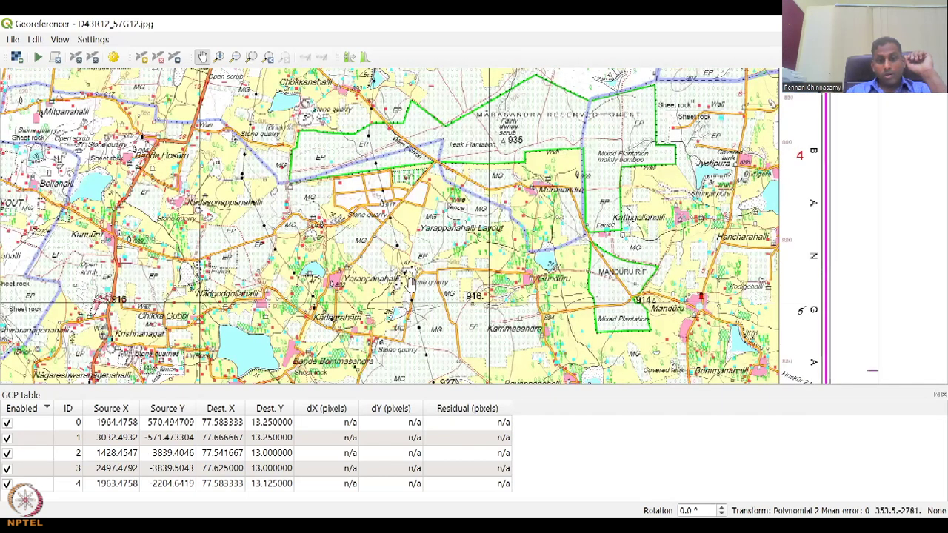
pyautogui.scroll(2, 333, 251)
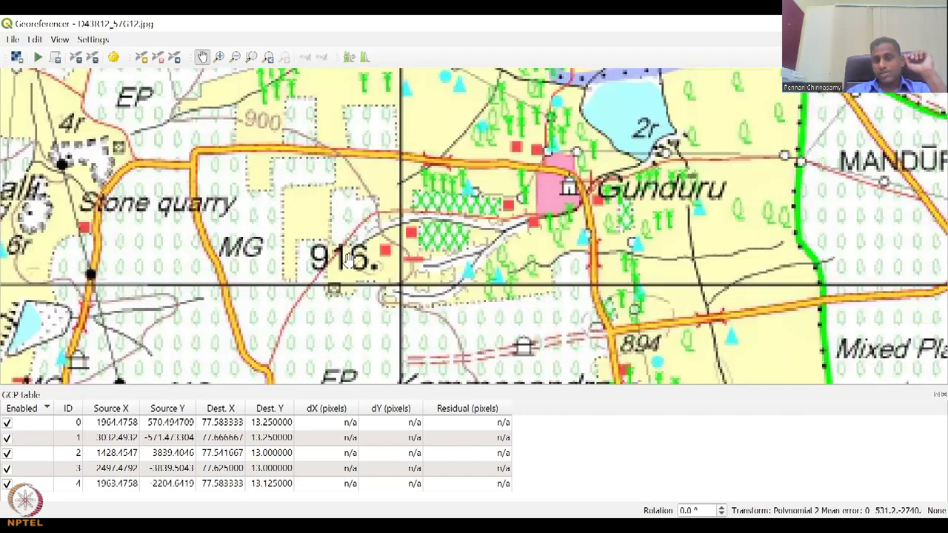
pyautogui.scroll(2, 446, 291)
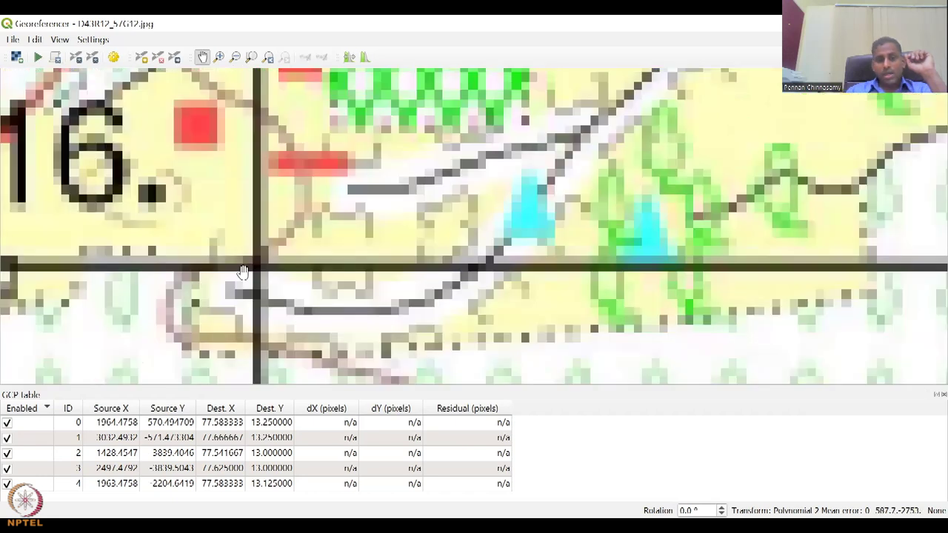
# - Trace the grid lines from the intersection near Gunduru across the map to work out its latitude and longitude
pyautogui.moveTo(251, 279); pyautogui.dragTo(386, 282)
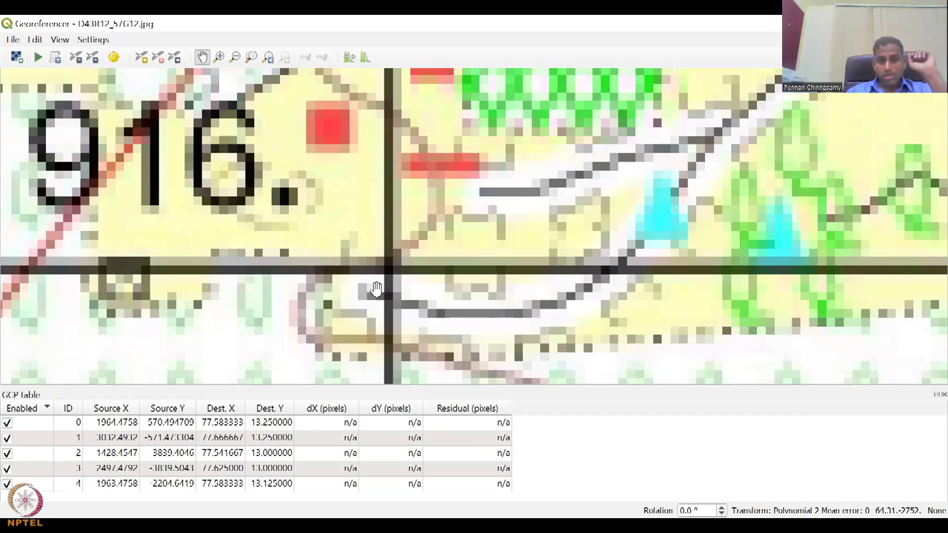
pyautogui.moveTo(391, 272); pyautogui.dragTo(480, 211)
pyautogui.moveTo(274, 269); pyautogui.dragTo(789, 330)
pyautogui.moveTo(111, 333); pyautogui.dragTo(489, 337)
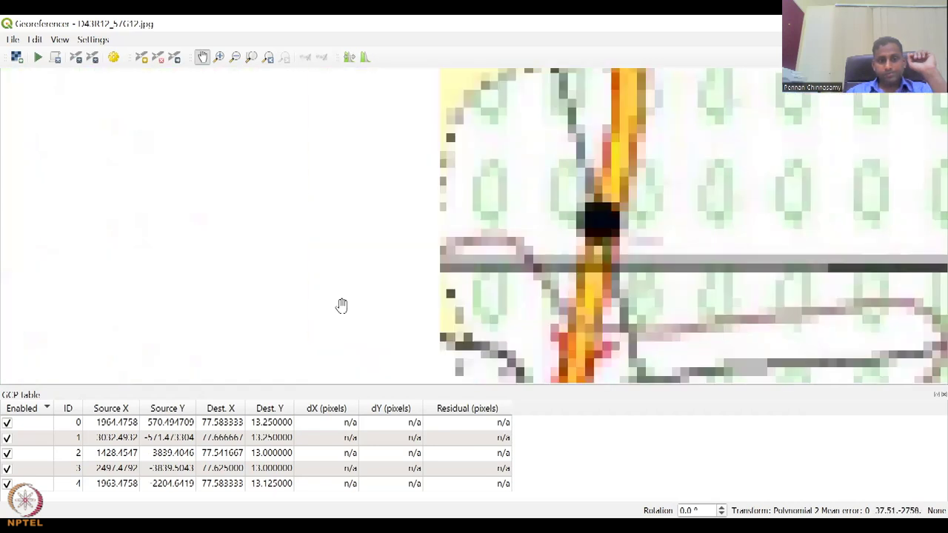
pyautogui.moveTo(339, 307); pyautogui.dragTo(769, 308)
pyautogui.moveTo(444, 309); pyautogui.dragTo(853, 308)
pyautogui.moveTo(414, 308); pyautogui.dragTo(852, 308)
pyautogui.scroll(-5, 314, 269)
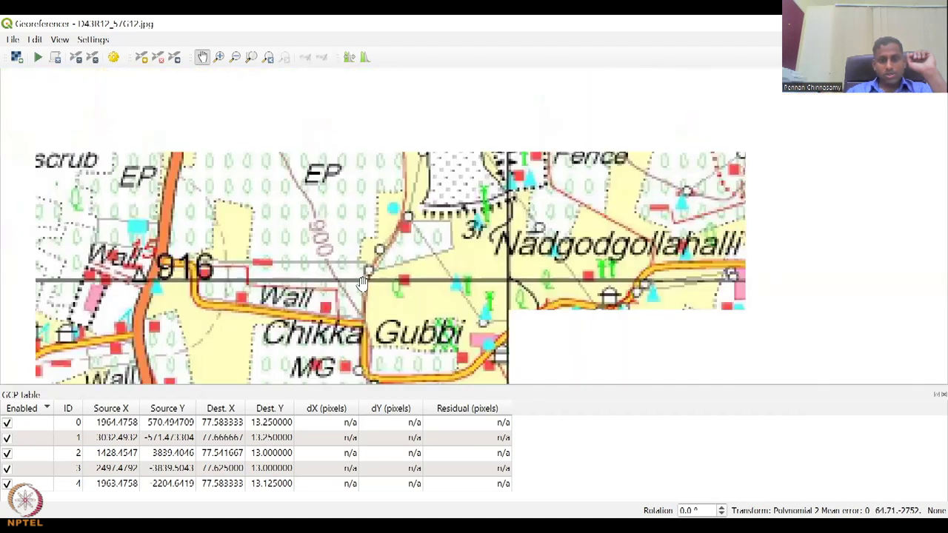
pyautogui.scroll(-3, 363, 283)
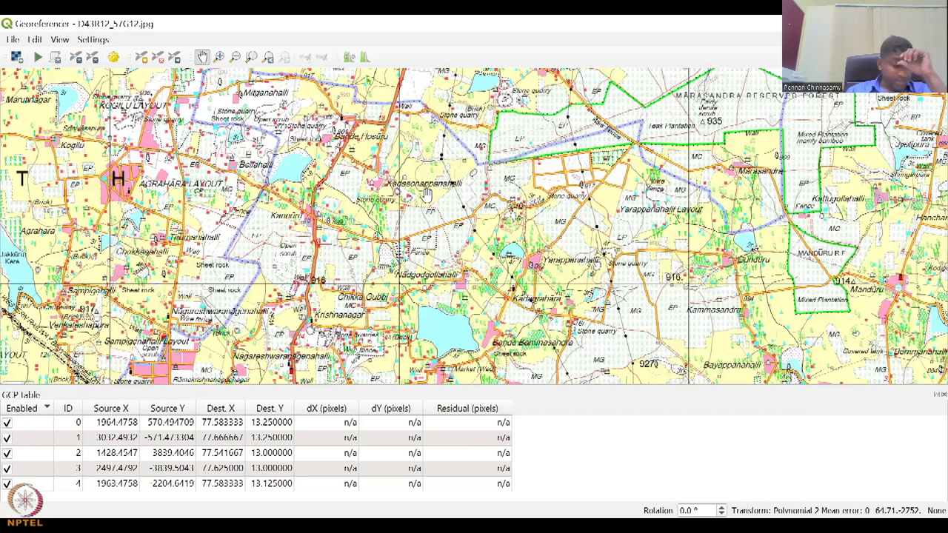
pyautogui.moveTo(426, 195); pyautogui.dragTo(425, 337)
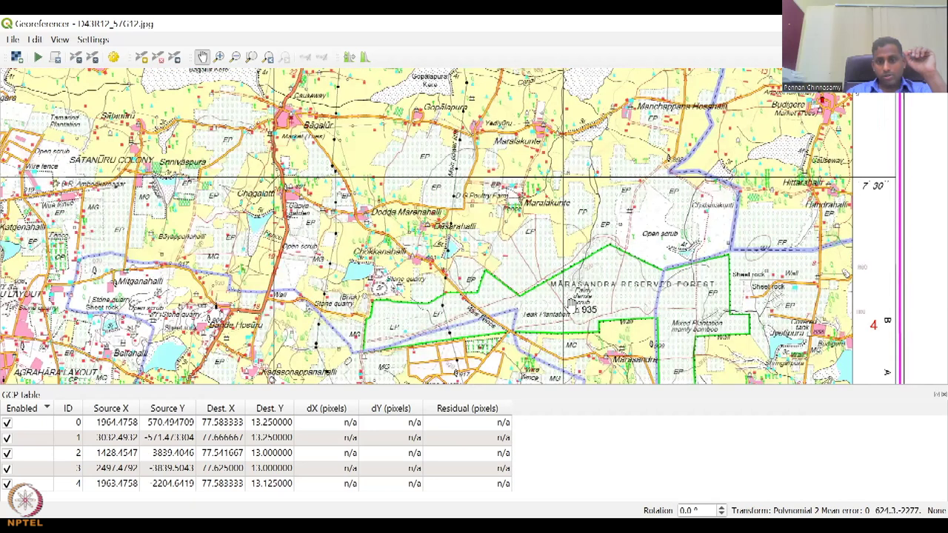
# - Place a sixth ground control point exactly on the grid line intersection beside spot height 916 near Gunduru
pyautogui.scroll(10, 574, 199)
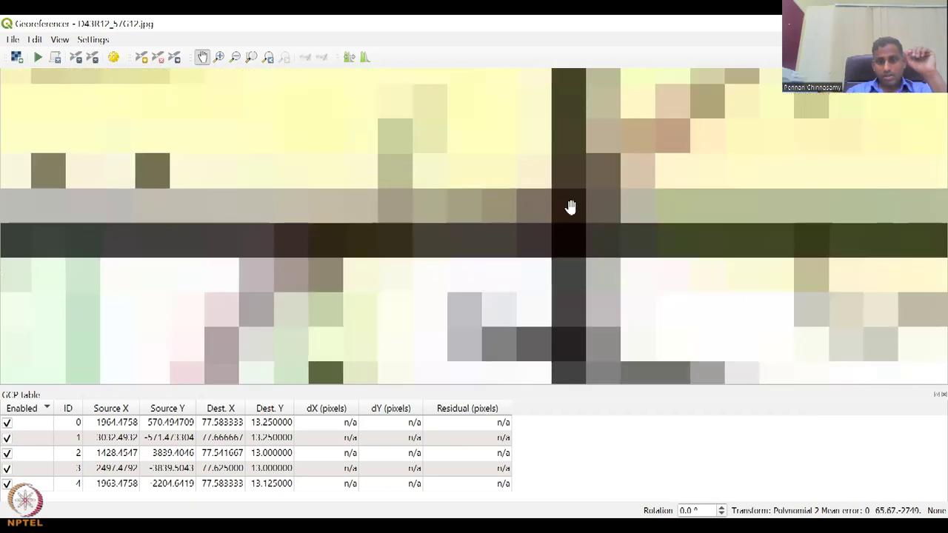
pyautogui.scroll(1, 575, 259)
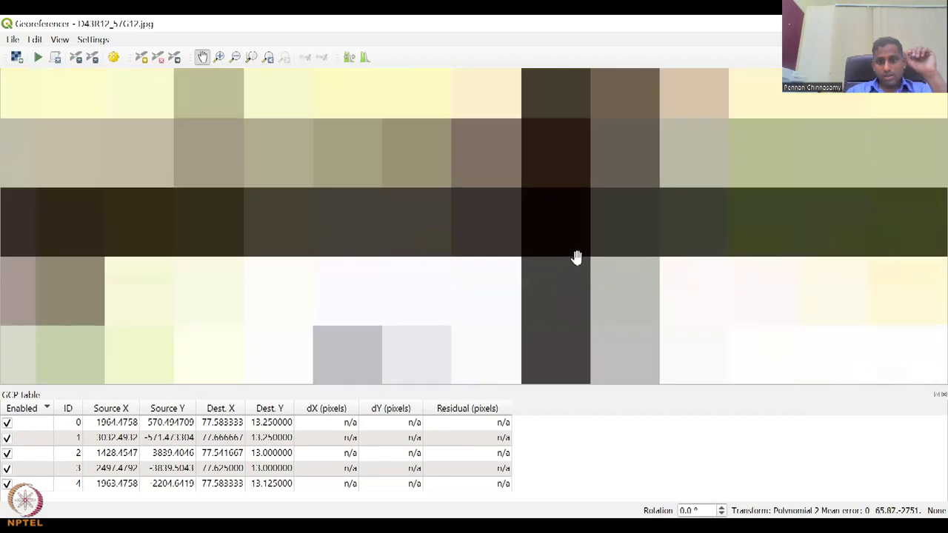
pyautogui.click(142, 57)
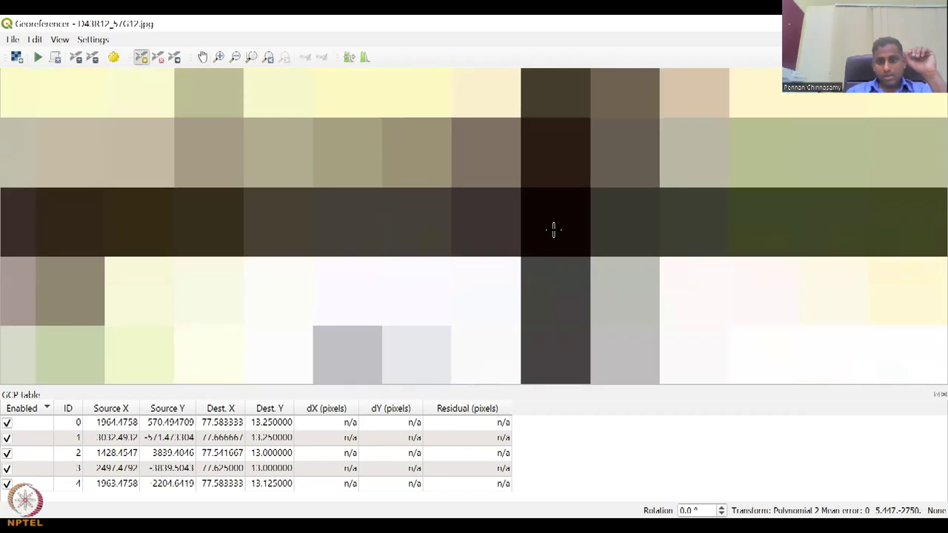
pyautogui.click(555, 222)
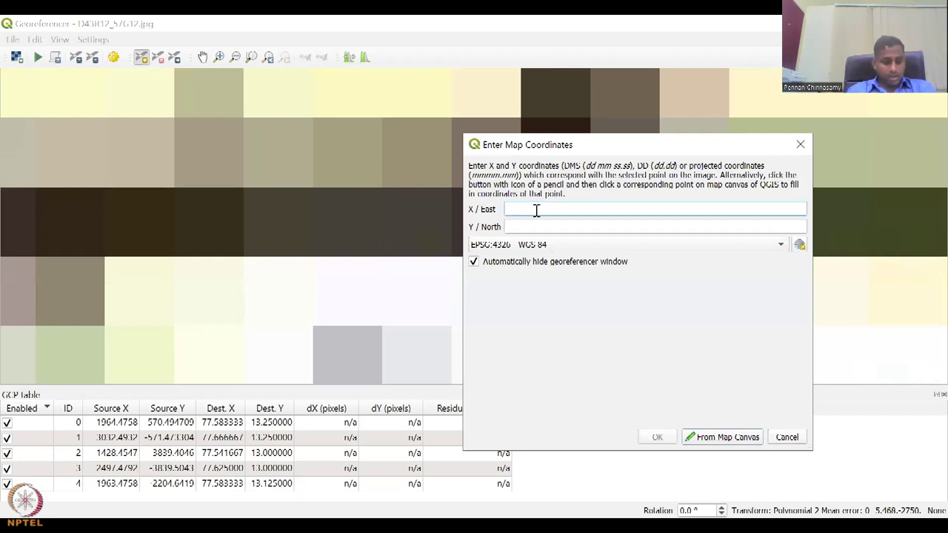
# - Add the sixth control point with X / East 77 42 30 and Y / North 13 5, and check the GCP table
pyautogui.write('7')
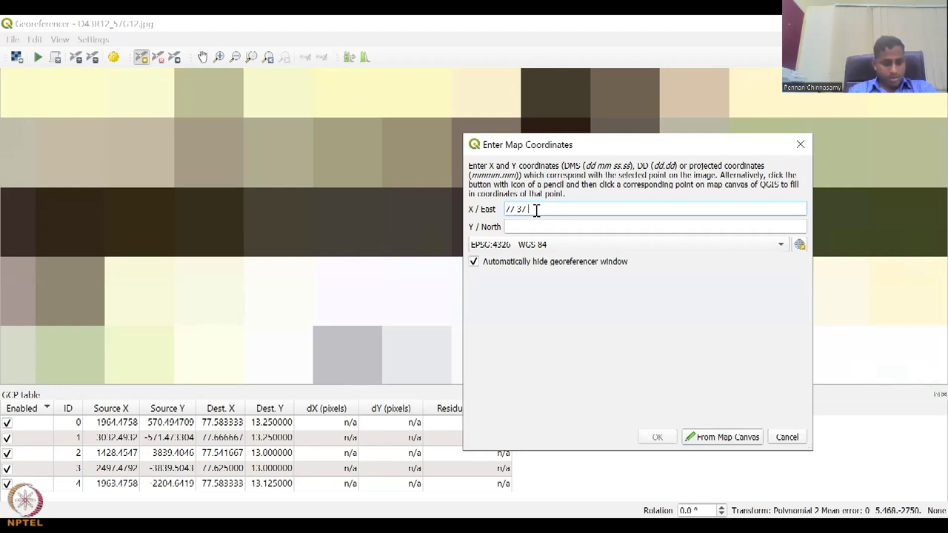
pyautogui.write('7.50')
pyautogui.press('Tab')
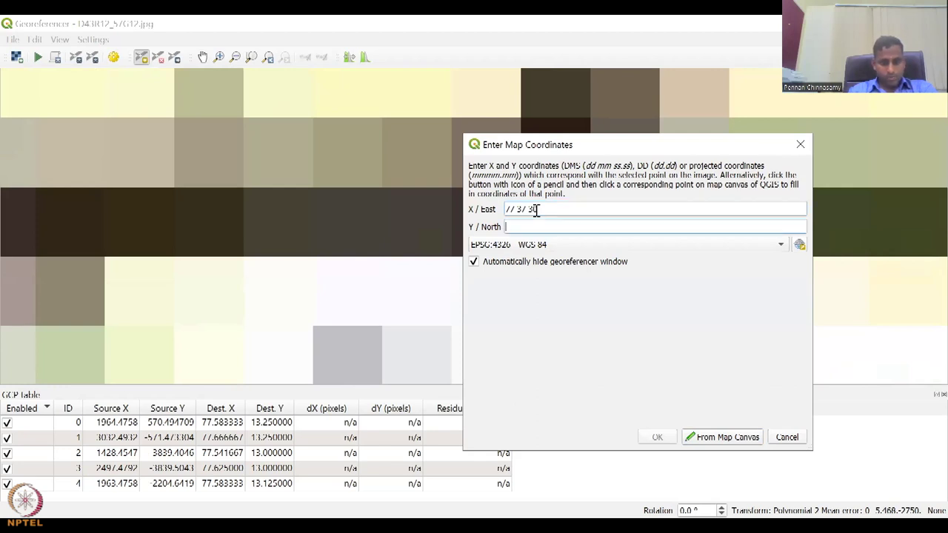
pyautogui.write('13')
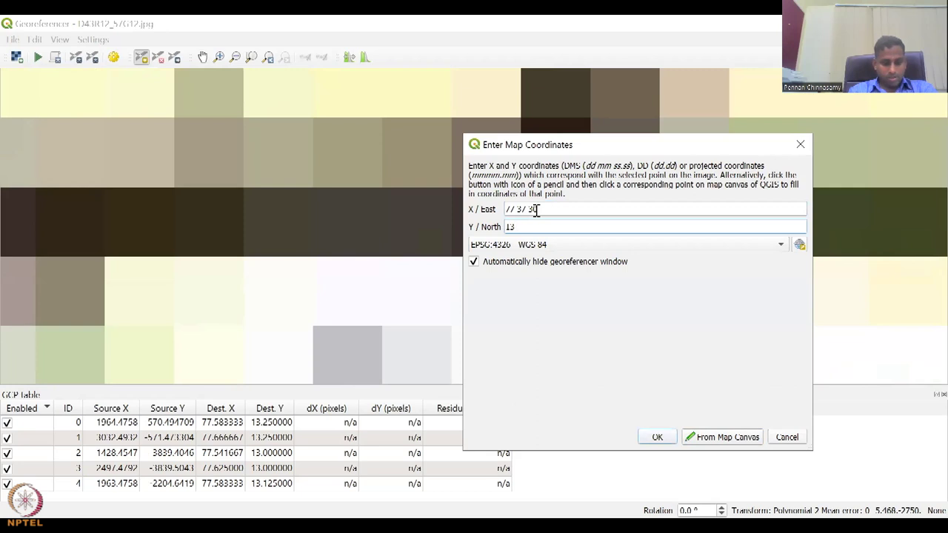
pyautogui.click(578, 213)
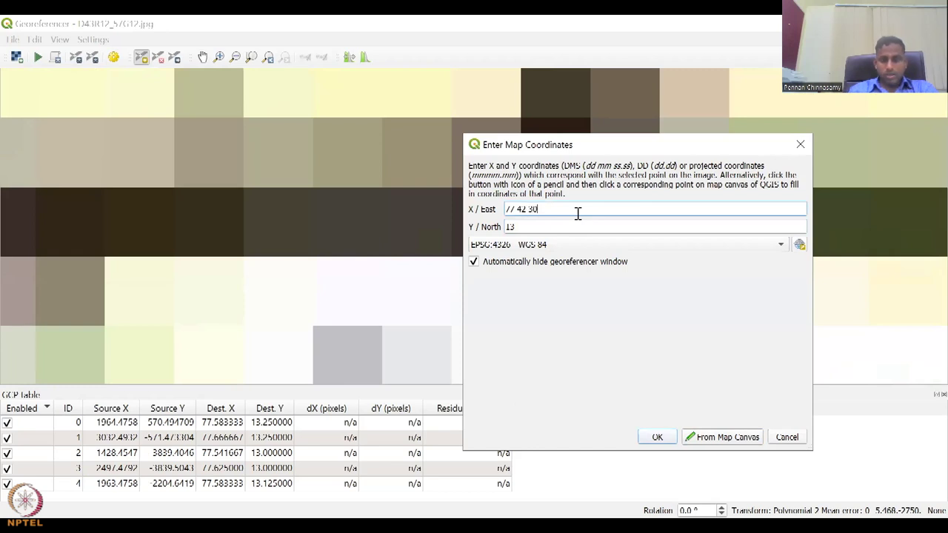
pyautogui.press('Tab')
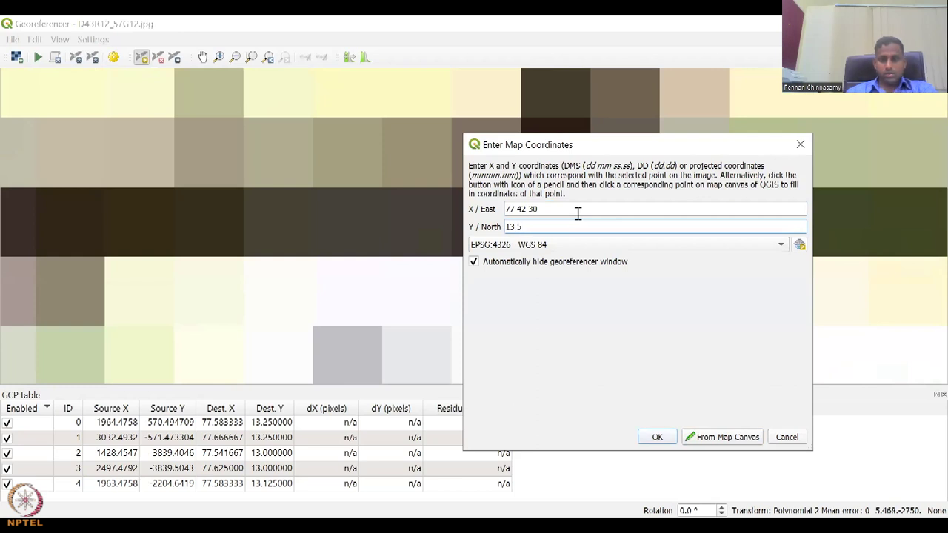
pyautogui.click(660, 437)
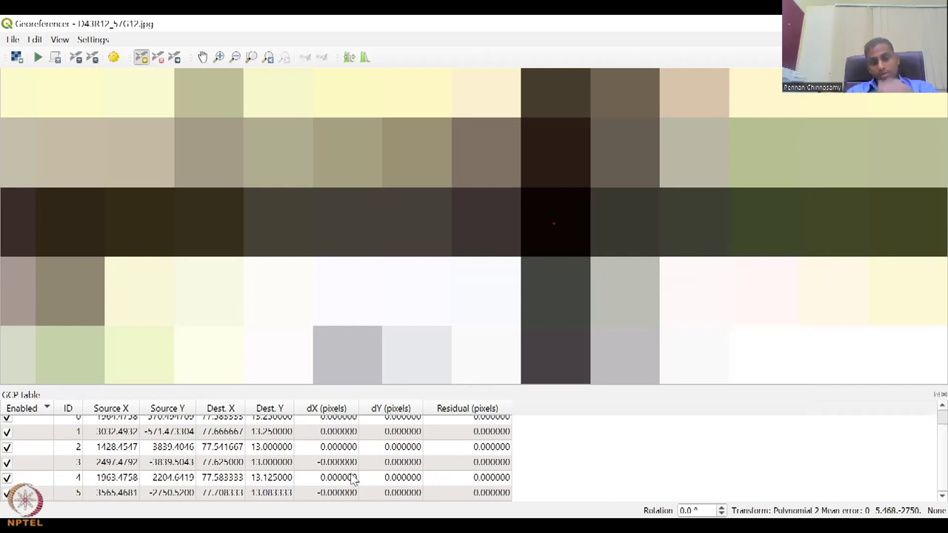
pyautogui.scroll(1, 383, 484)
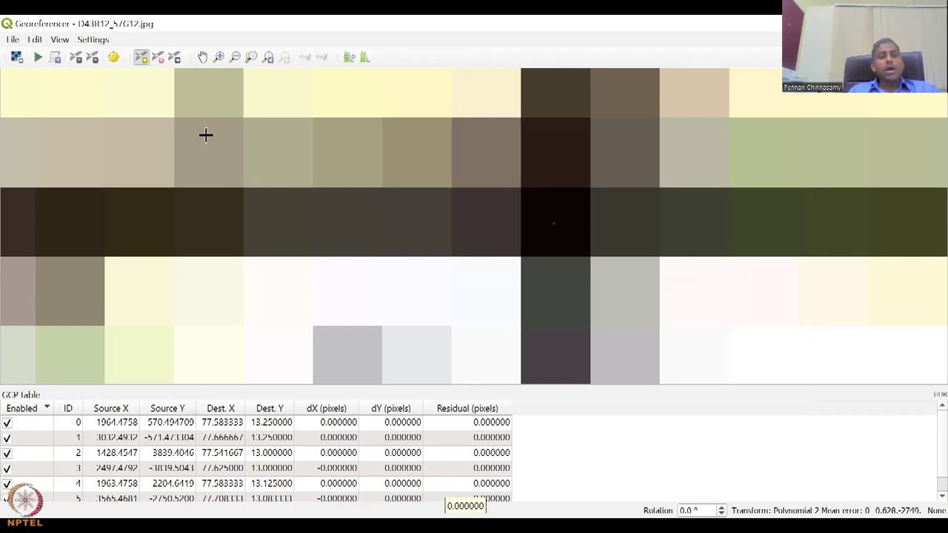
# - Set the transformation type to Polynomial 2 with Nearest Neighbour resampling in the transformation settings
pyautogui.click(114, 58)
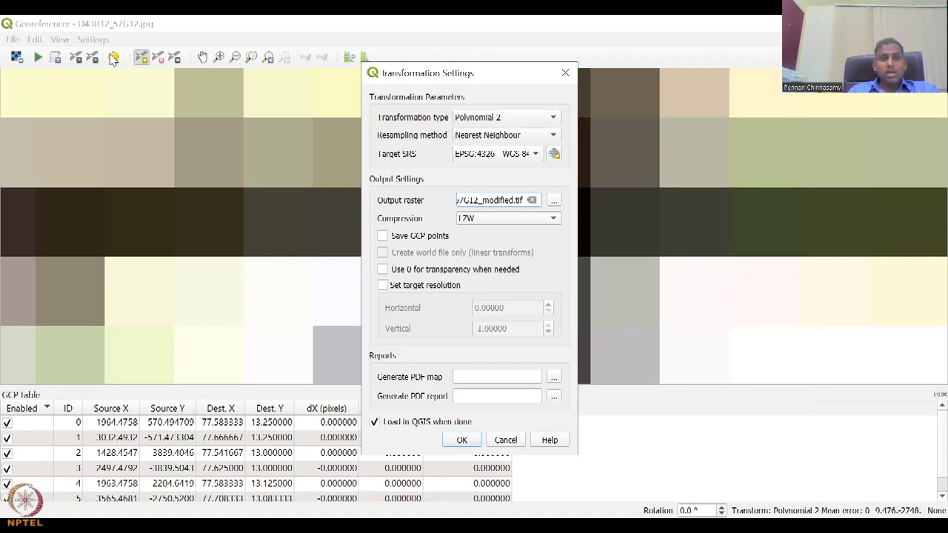
pyautogui.click(510, 119)
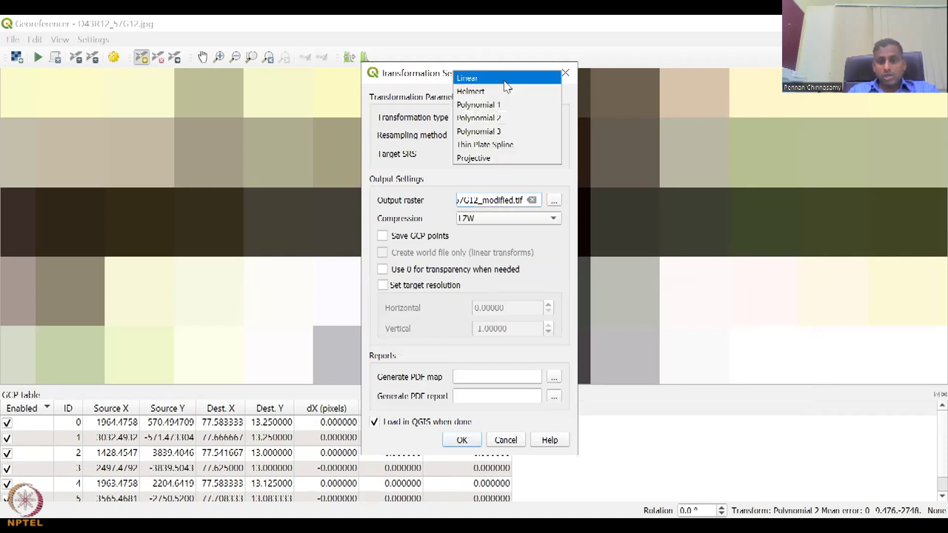
pyautogui.click(516, 273)
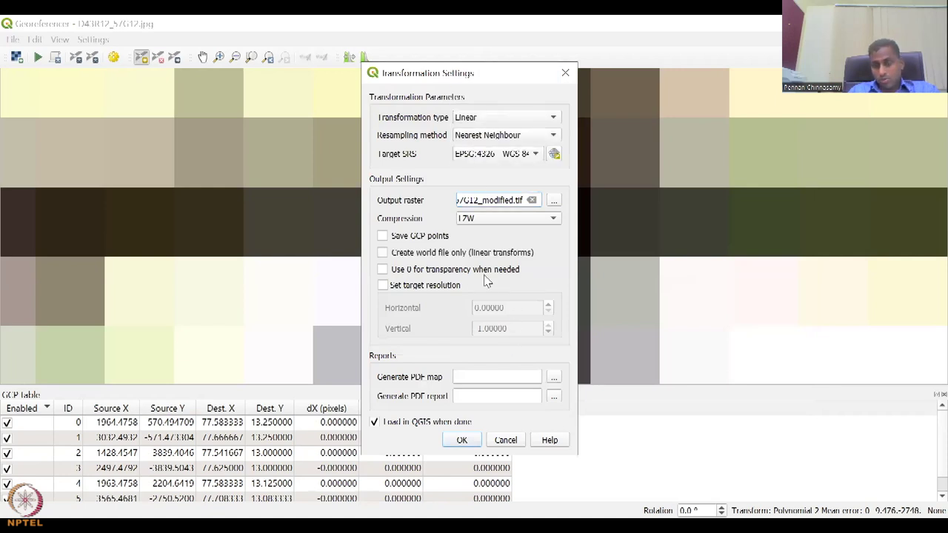
pyautogui.click(467, 118)
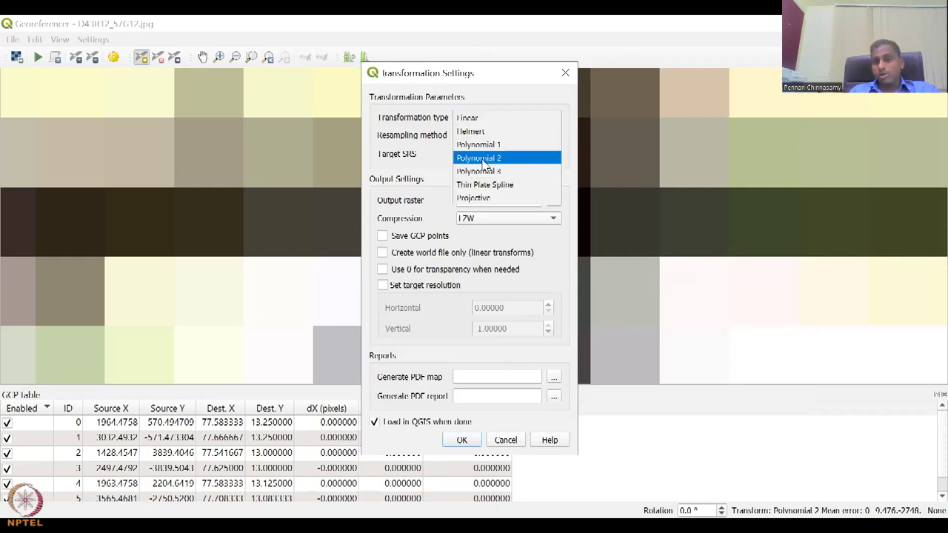
pyautogui.click(484, 160)
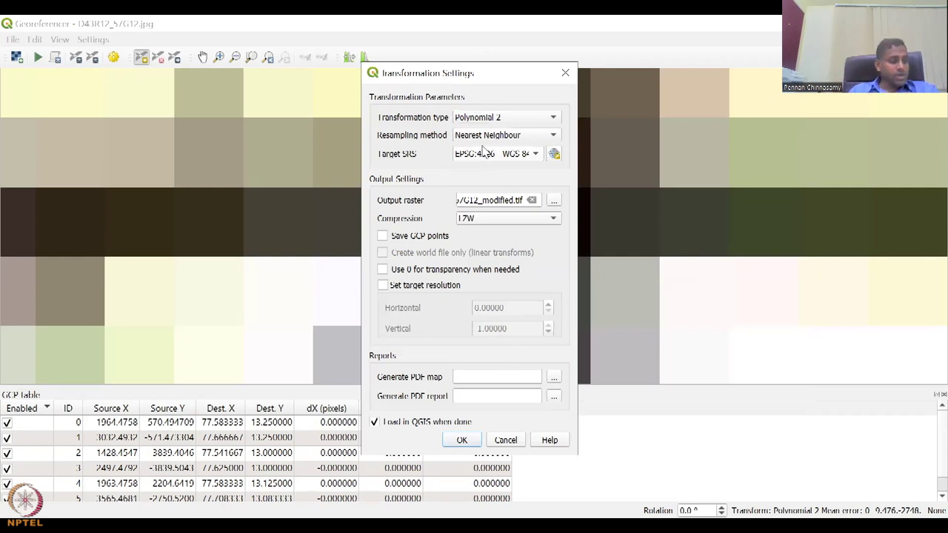
pyautogui.click(485, 138)
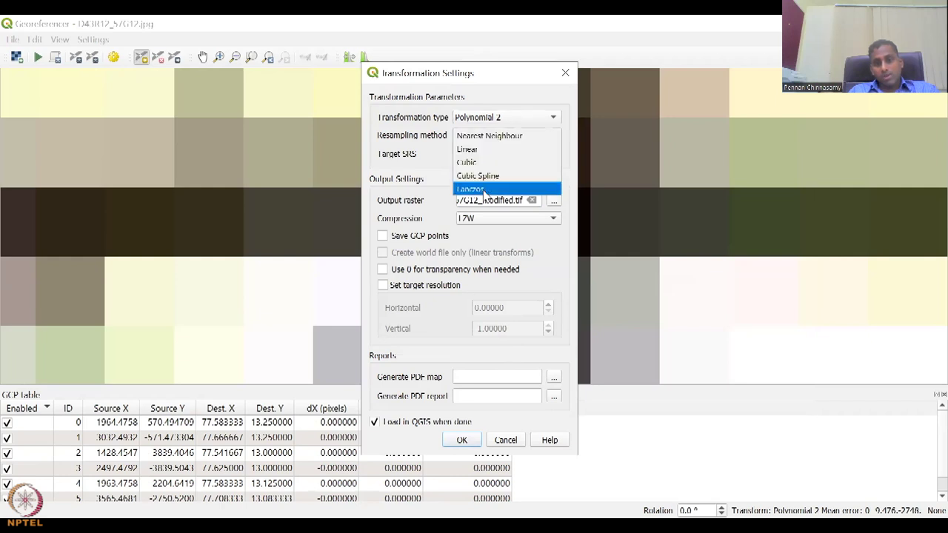
pyautogui.click(480, 140)
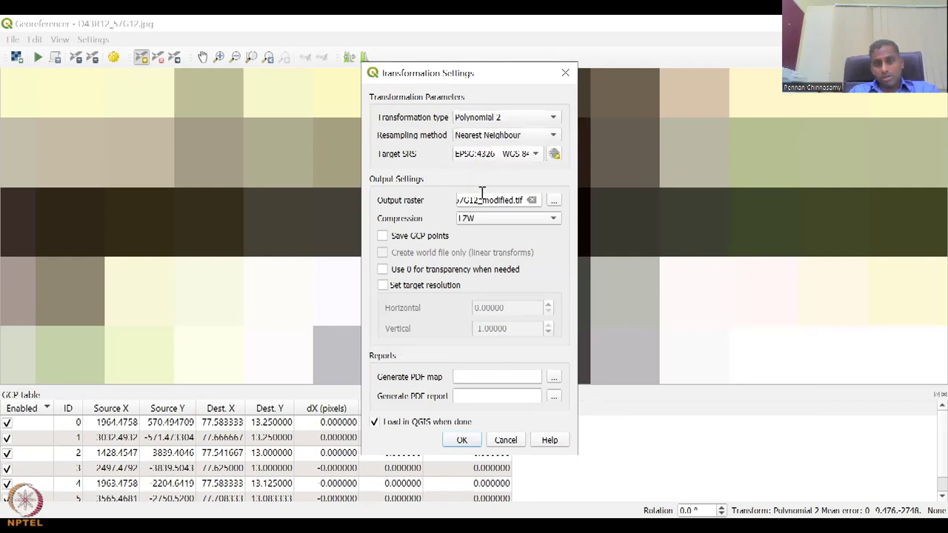
# - Rename the output raster file as D43R12_57G12_GeoRef_NPTEL
pyautogui.click(461, 200)
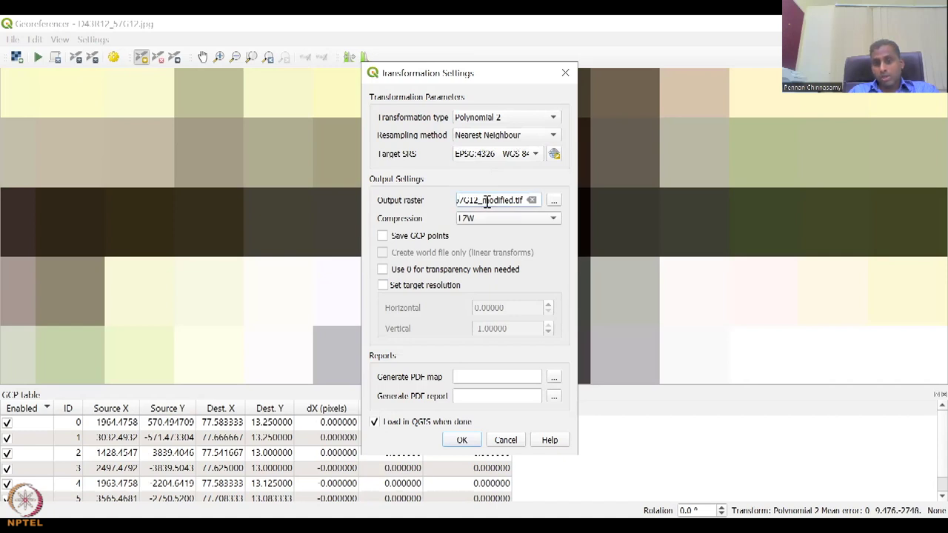
pyautogui.press('BackSpace')
pyautogui.press('BackSpace')
pyautogui.press('BackSpace')
pyautogui.press('BackSpace')
pyautogui.press('BackSpace')
pyautogui.press('BackSpace')
pyautogui.press('BackSpace')
pyautogui.press('BackSpace')
pyautogui.press('BackSpace')
pyautogui.press('BackSpace')
pyautogui.press('BackSpace')
pyautogui.press('BackSpace')
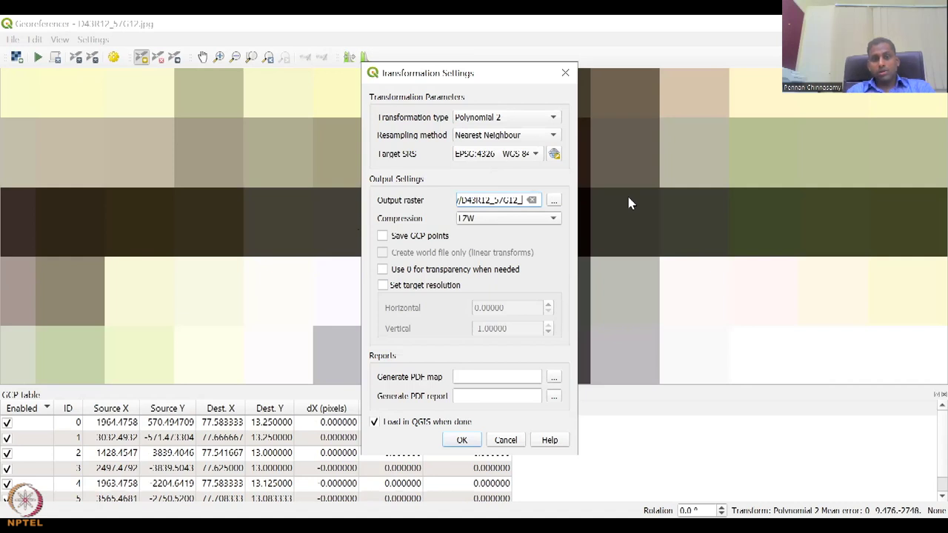
pyautogui.write('GeoTag')
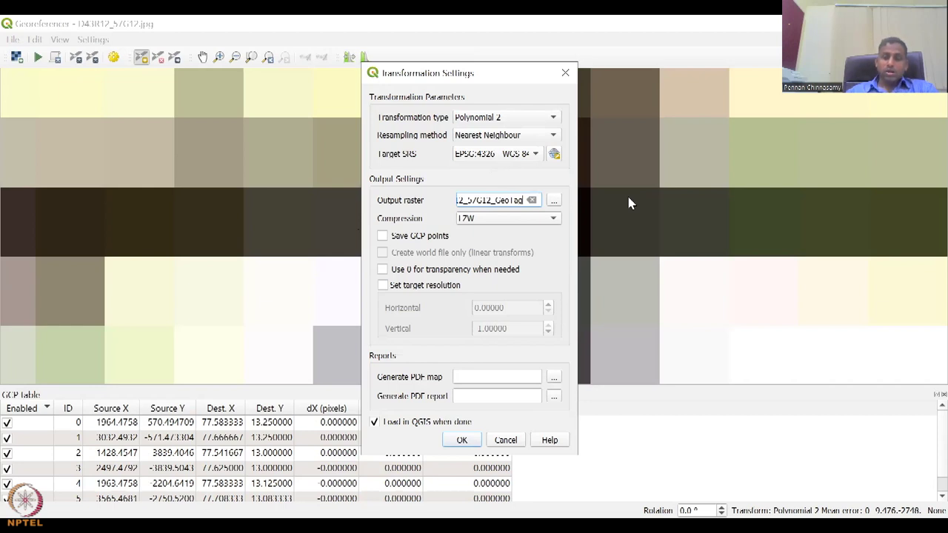
pyautogui.press('BackSpace')
pyautogui.press('BackSpace')
pyautogui.press('BackSpace')
pyautogui.write('Ref_')
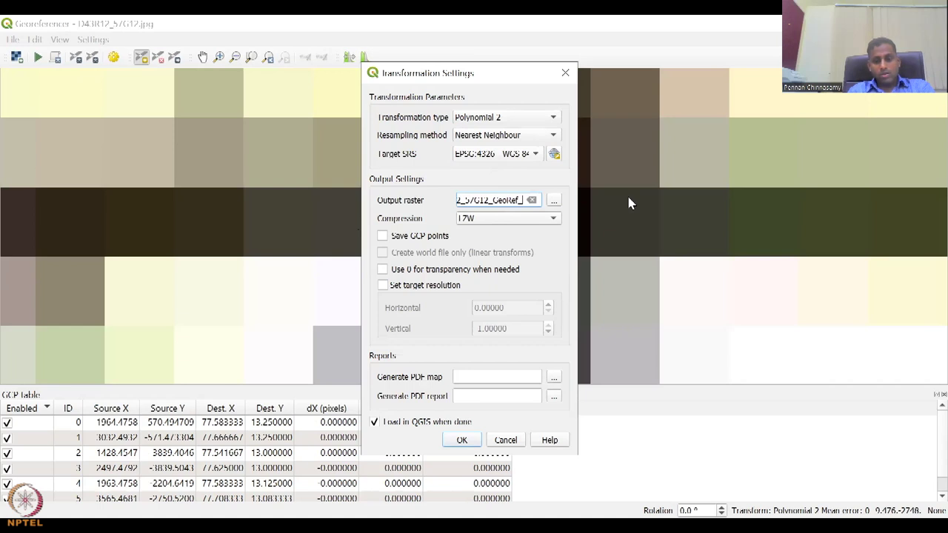
pyautogui.write('PTEL')
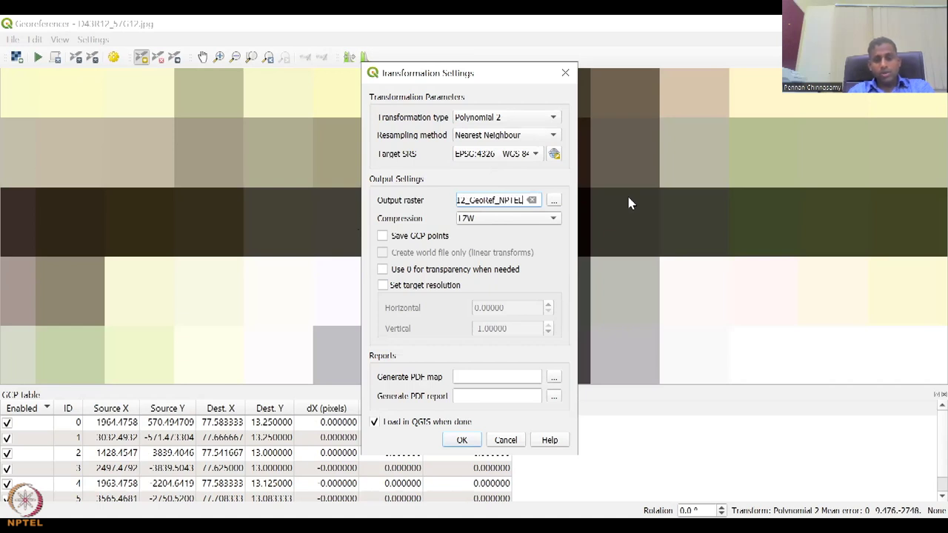
# - Choose LZW compression, confirm the transformation settings and start the georeferencing
pyautogui.click(504, 217)
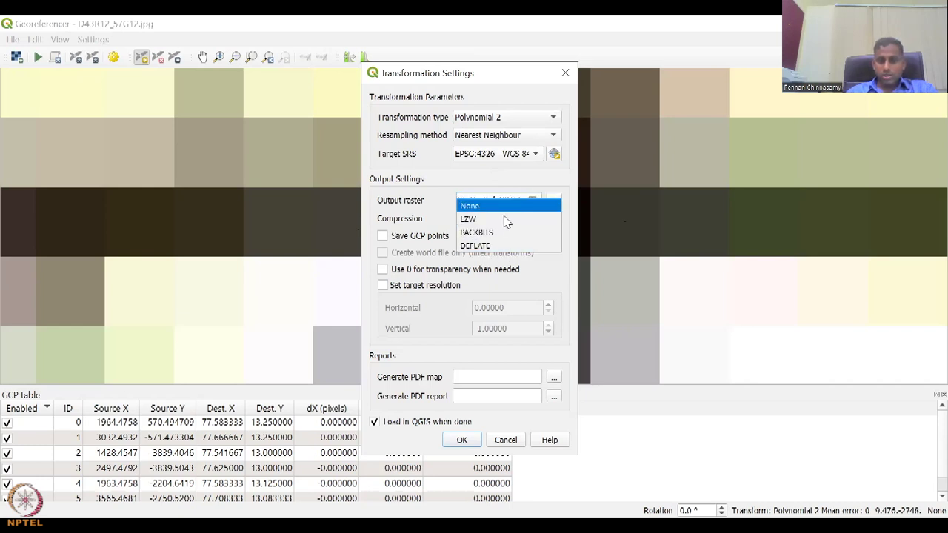
pyautogui.click(497, 219)
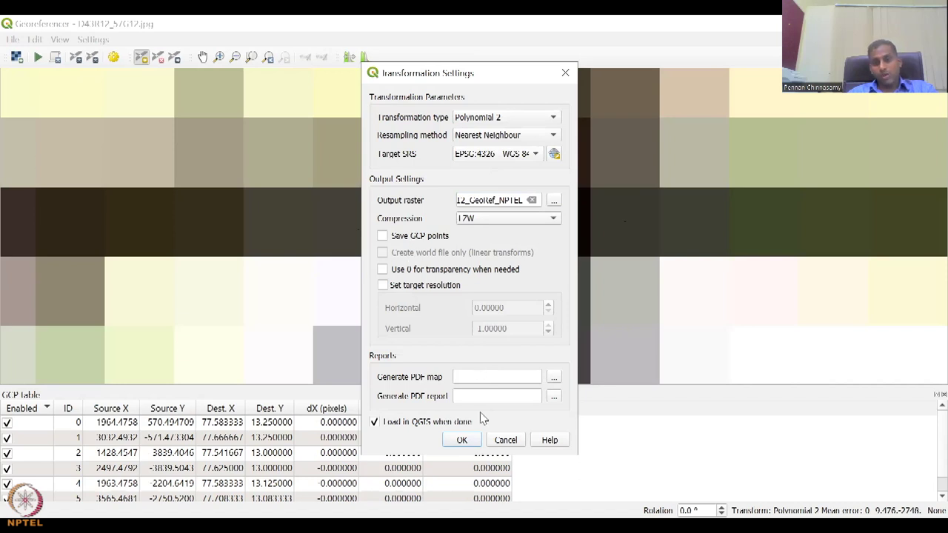
pyautogui.click(466, 443)
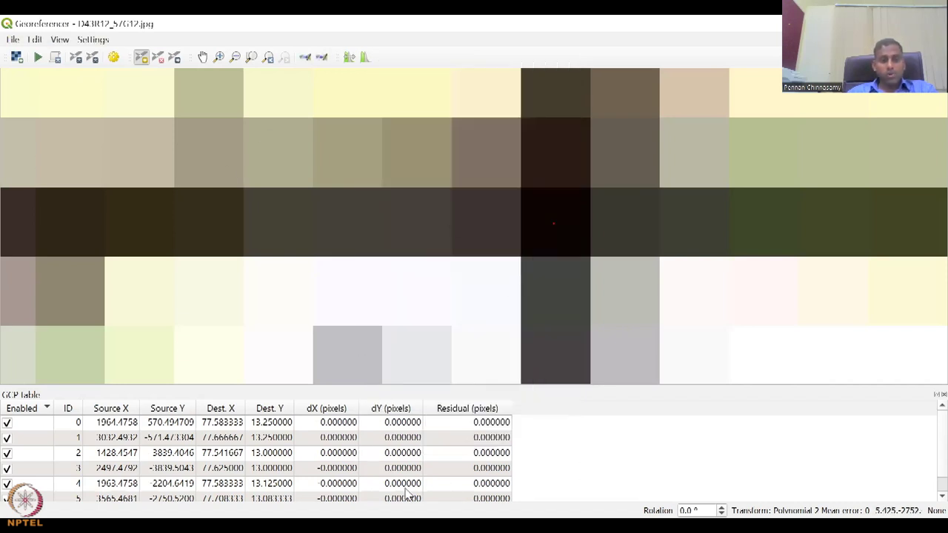
pyautogui.click(39, 58)
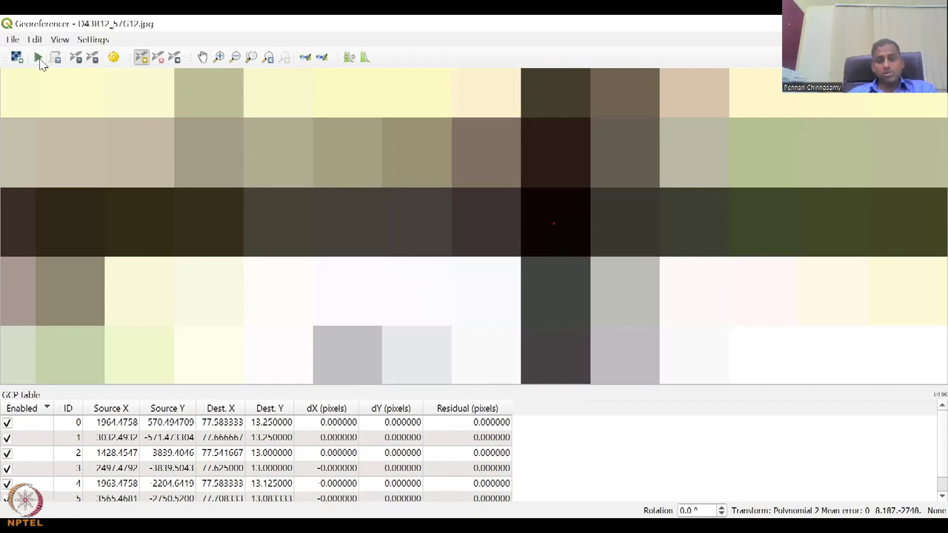
pyautogui.scroll(-1, 438, 437)
pyautogui.scroll(1, 341, 480)
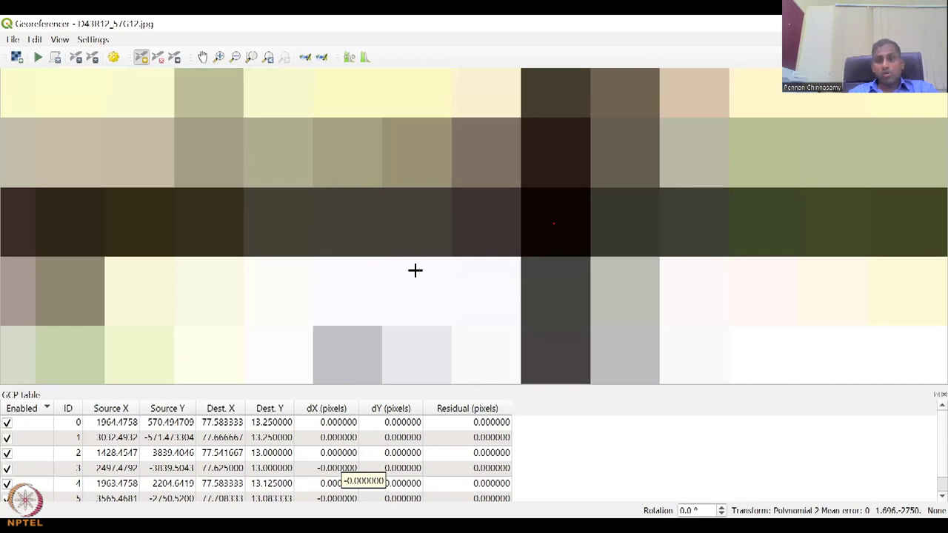
# - Minimise the Georeferencer and examine where the georeferenced toposheet falls on the India Full states layer
pyautogui.moveTo(741, 23); pyautogui.dragTo(758, 121)
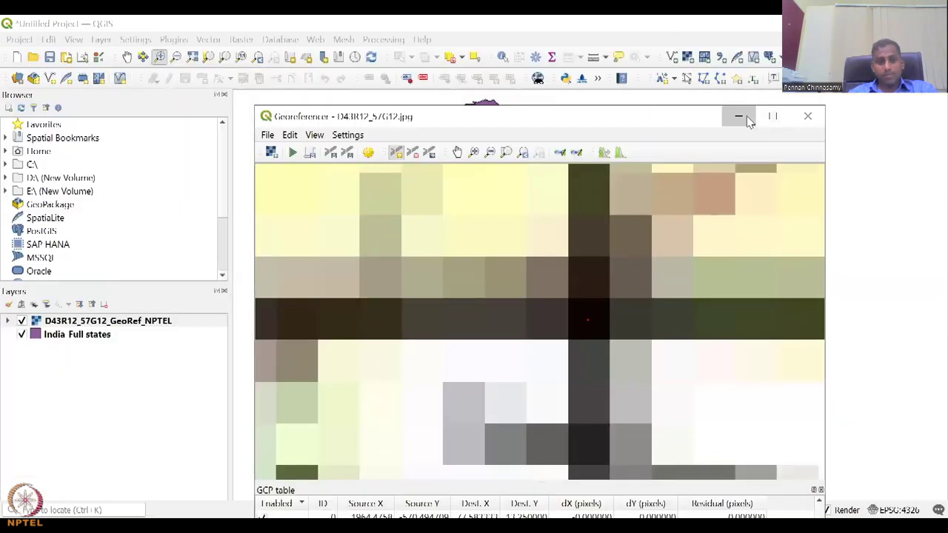
pyautogui.click(740, 116)
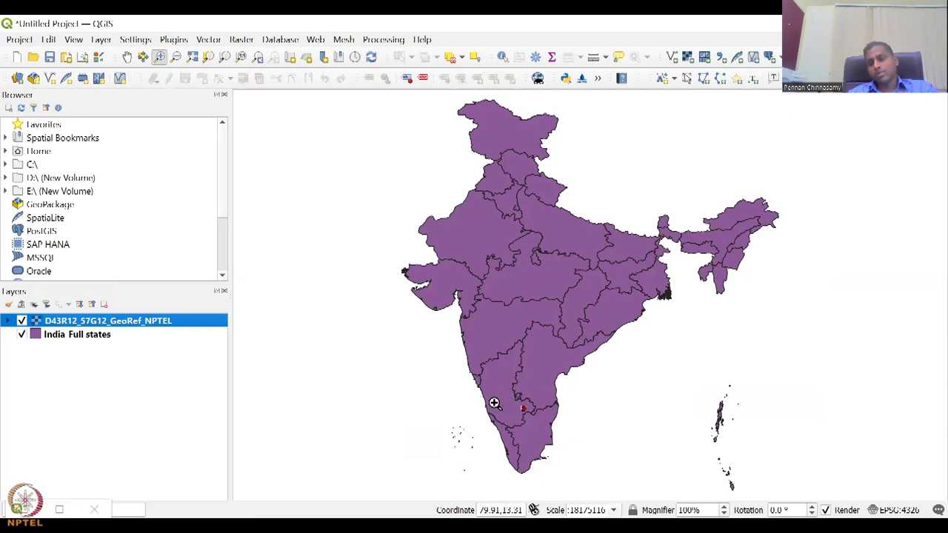
pyautogui.moveTo(516, 394); pyautogui.dragTo(539, 430)
pyautogui.moveTo(483, 175); pyautogui.dragTo(613, 325)
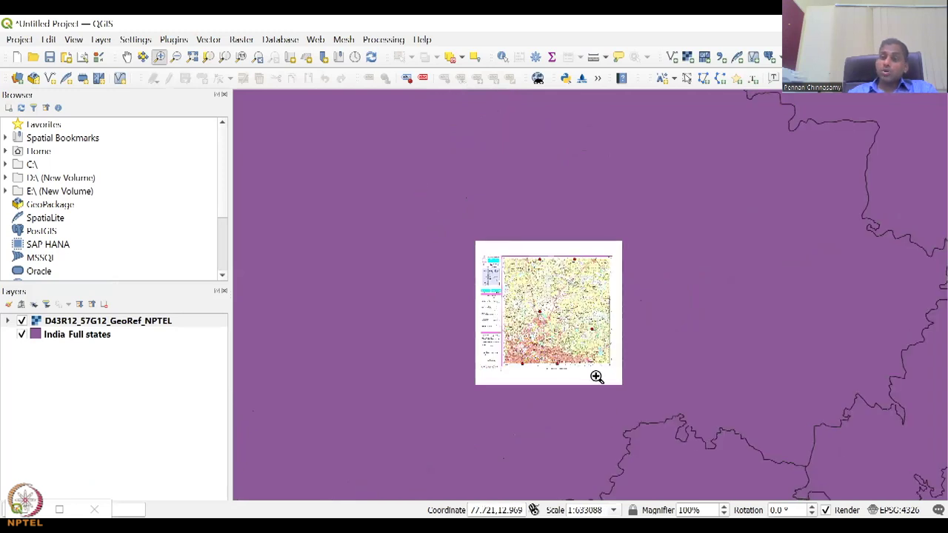
pyautogui.scroll(1, 597, 377)
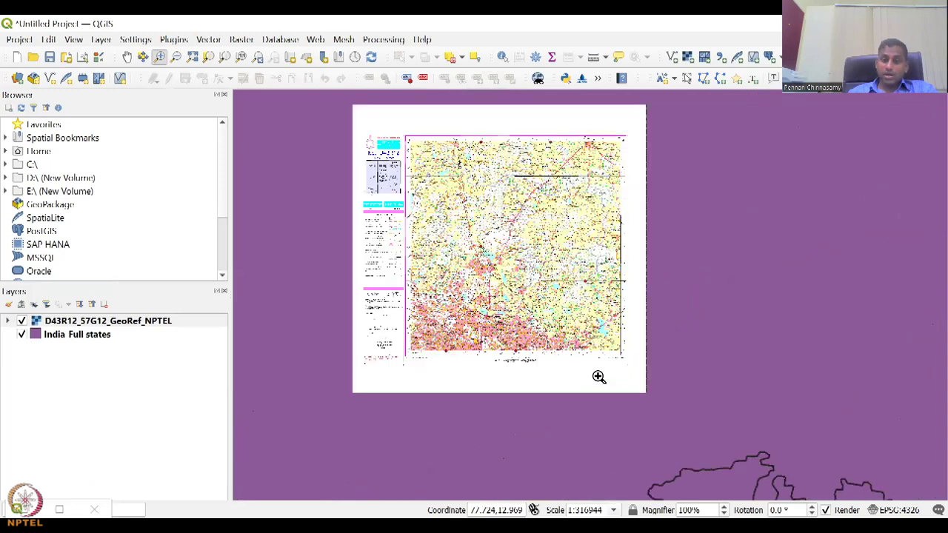
pyautogui.scroll(-3, 597, 377)
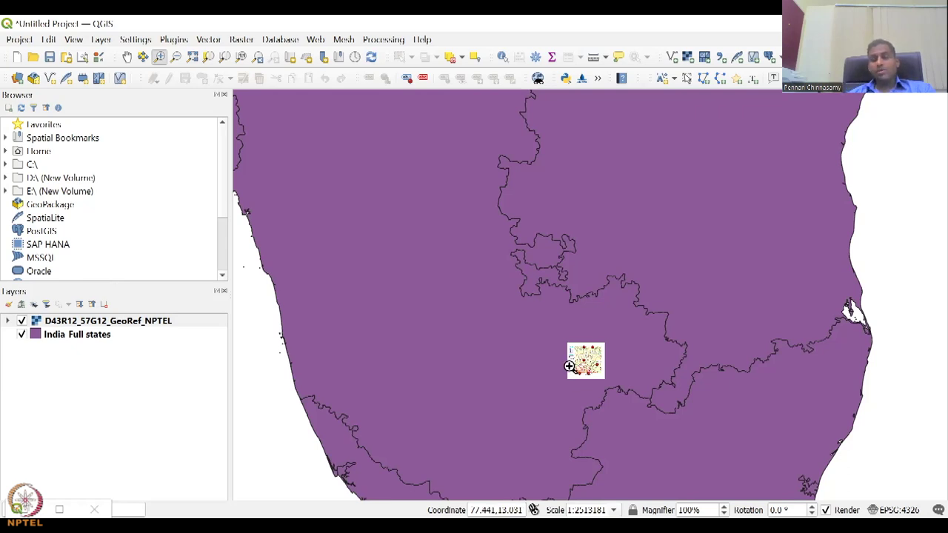
pyautogui.scroll(2, 588, 373)
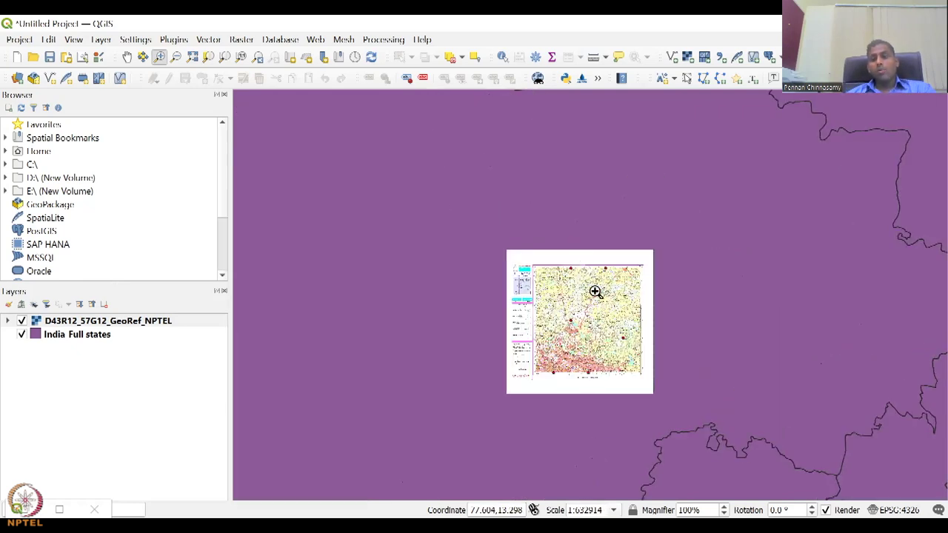
pyautogui.scroll(2, 590, 319)
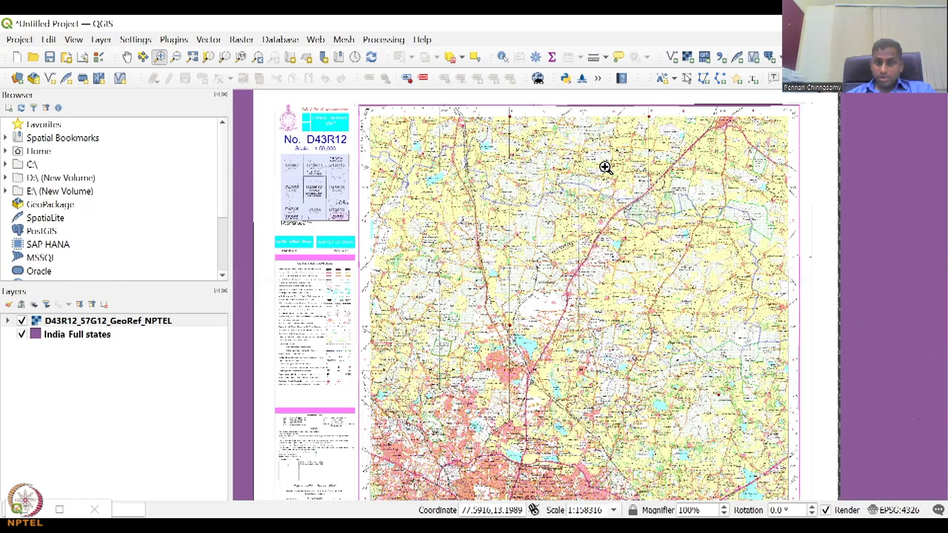
# - Check the coordinates at the central control point's grid intersection and examine the toposheet's position against the state boundaries
pyautogui.scroll(-1, 605, 167)
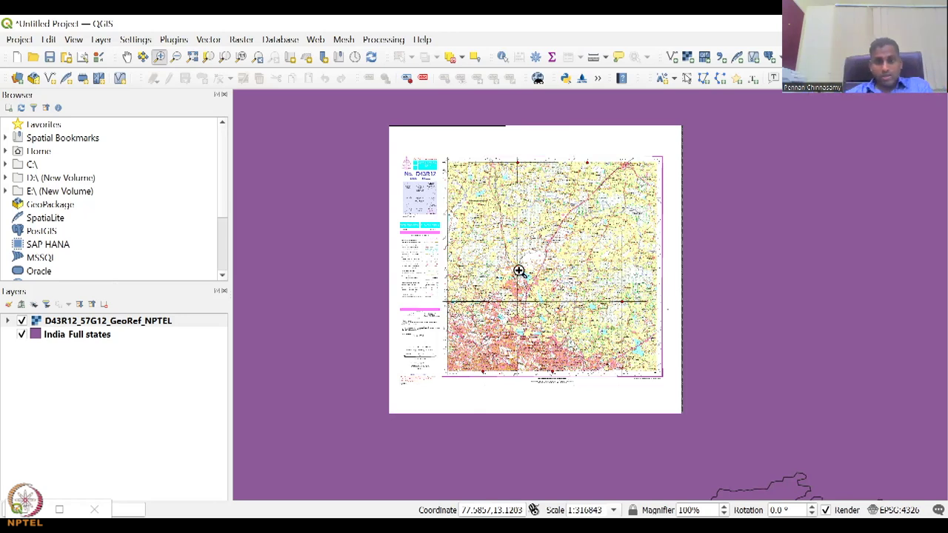
pyautogui.scroll(3, 520, 271)
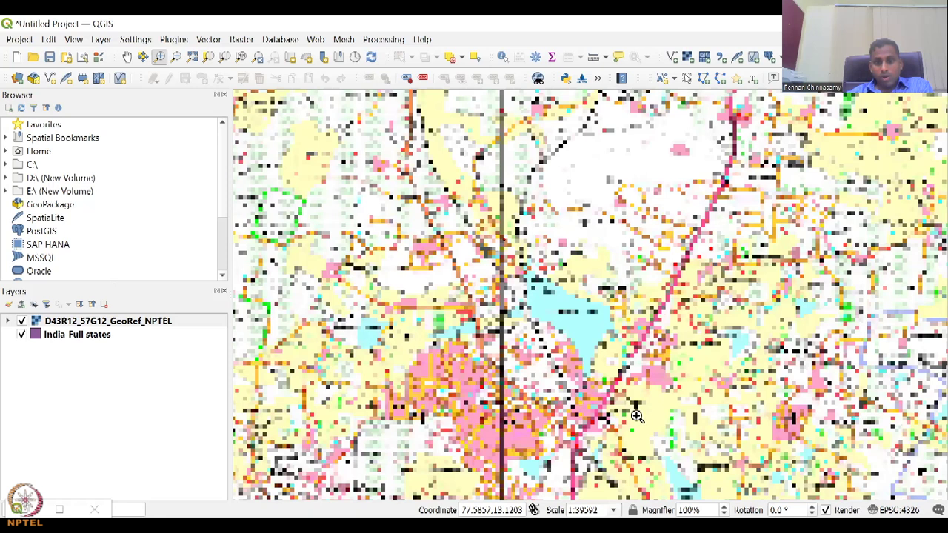
pyautogui.scroll(-2, 631, 407)
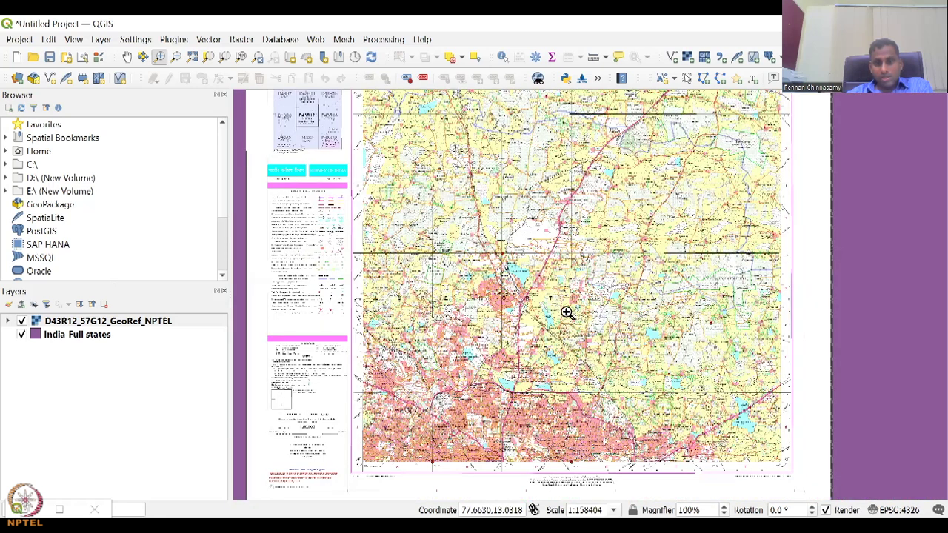
pyautogui.scroll(5, 526, 353)
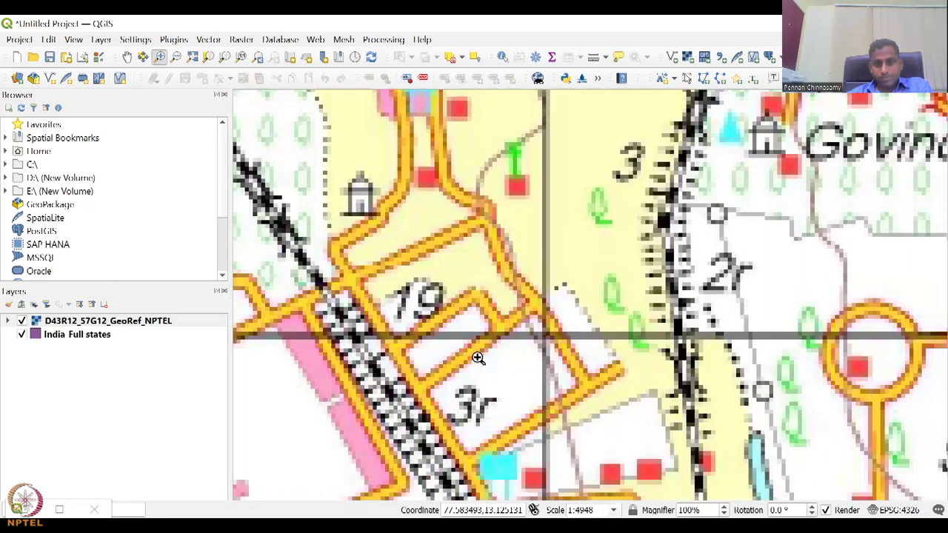
pyautogui.scroll(3, 518, 368)
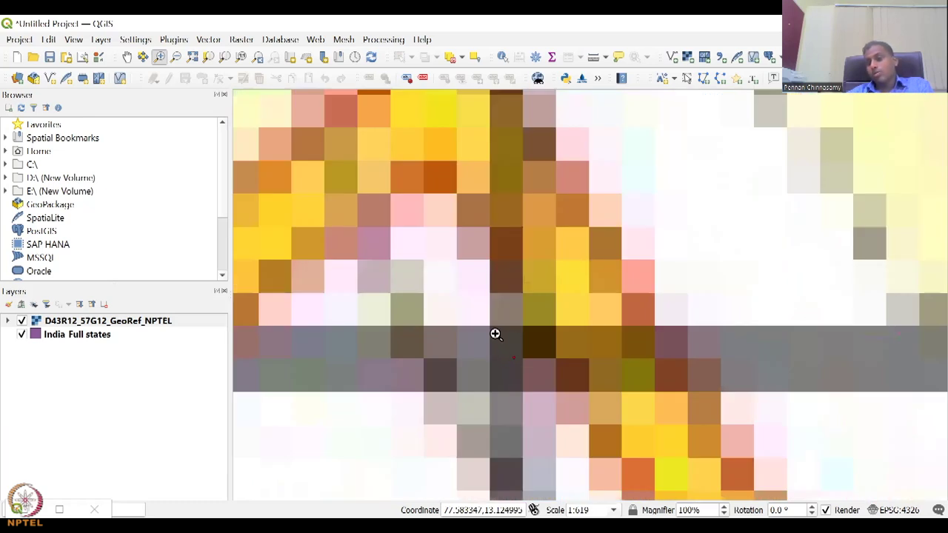
pyautogui.scroll(-8, 515, 344)
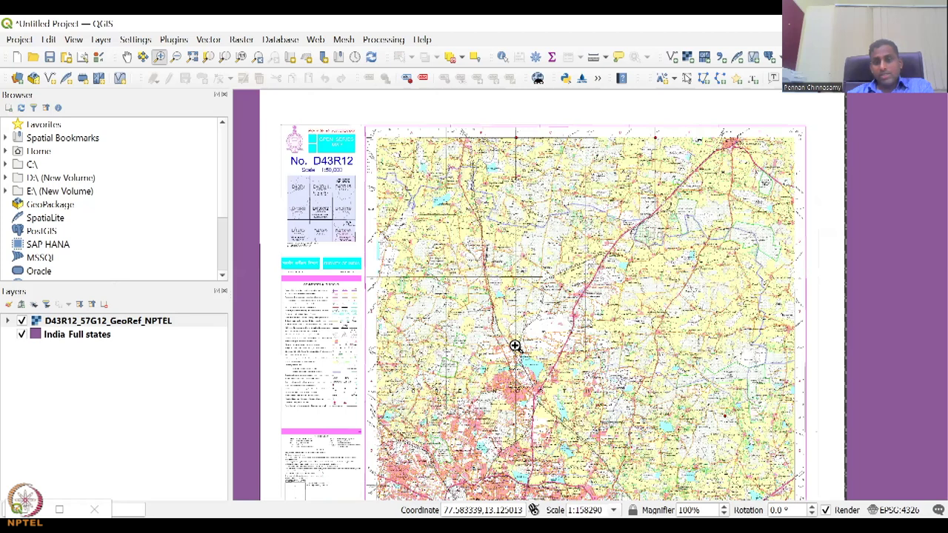
pyautogui.scroll(-8, 515, 347)
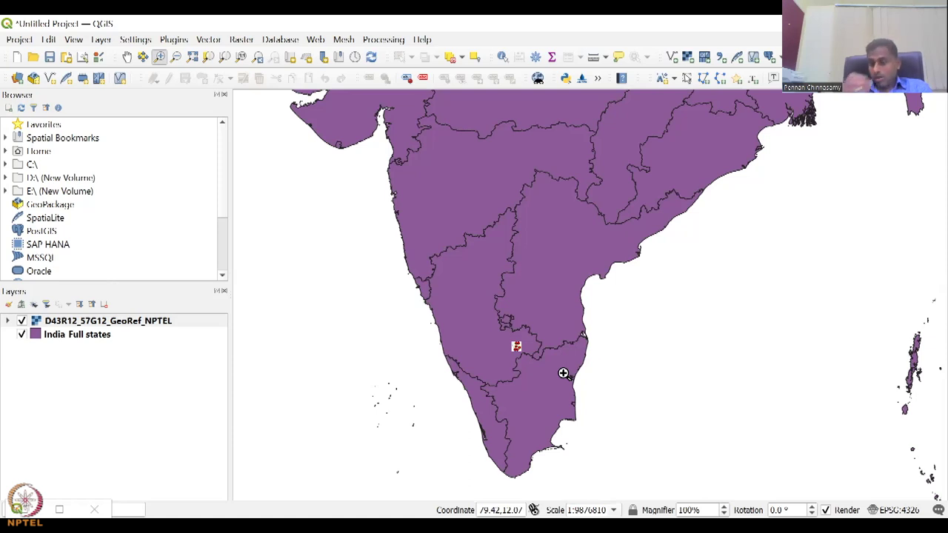
pyautogui.scroll(3, 517, 346)
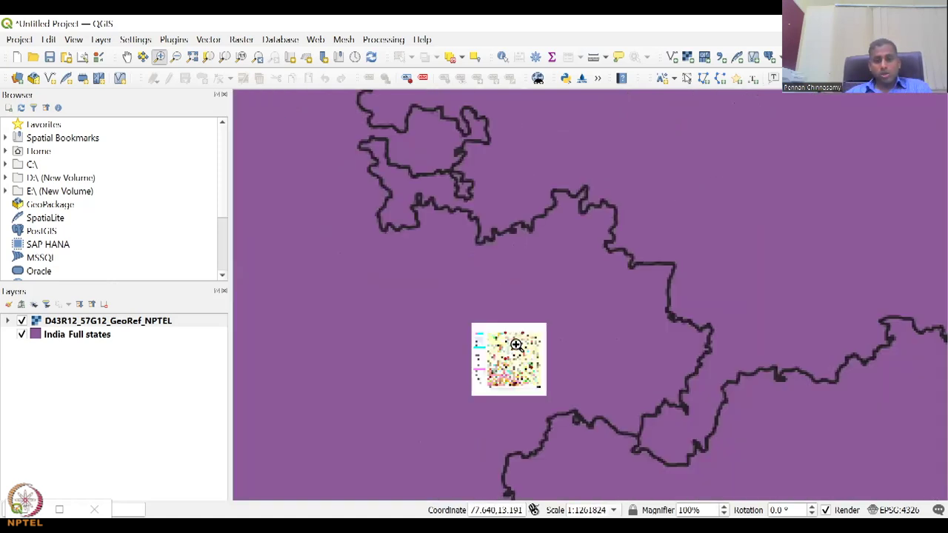
pyautogui.scroll(2, 511, 388)
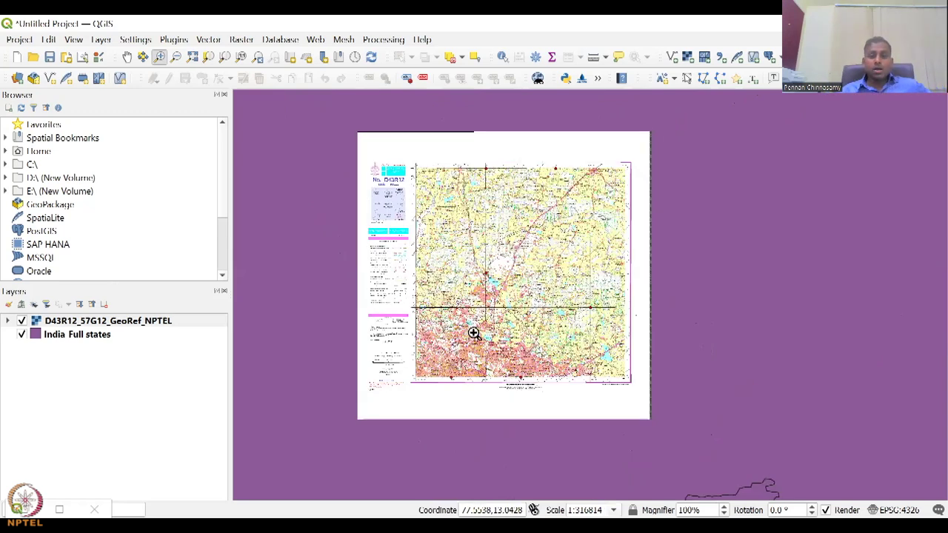
pyautogui.scroll(1, 497, 322)
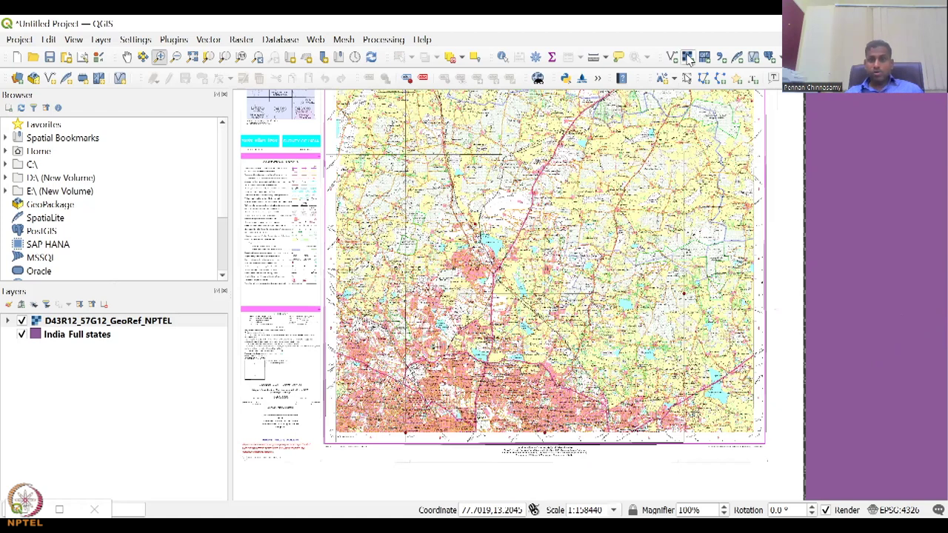
pyautogui.click(688, 58)
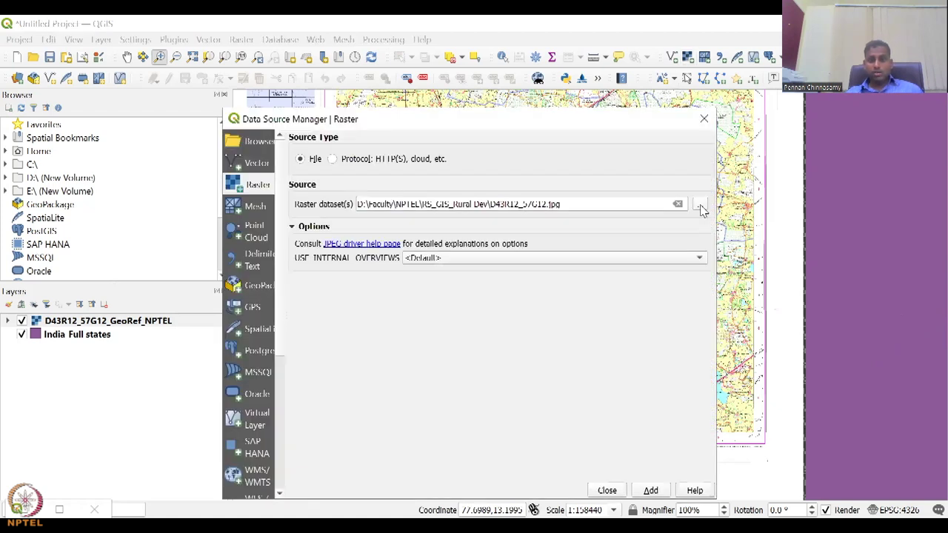
pyautogui.click(700, 205)
pyautogui.click(405, 226)
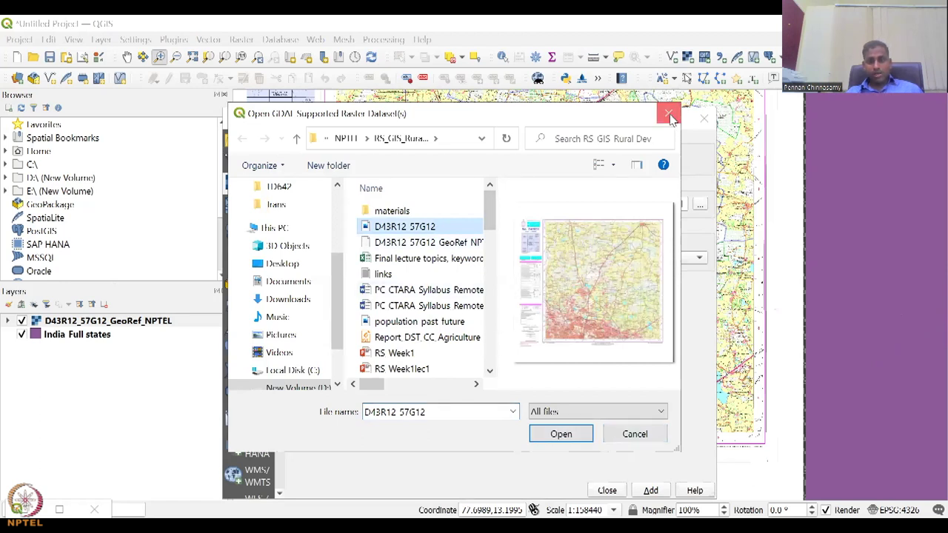
pyautogui.press('Escape')
pyautogui.press('Escape')
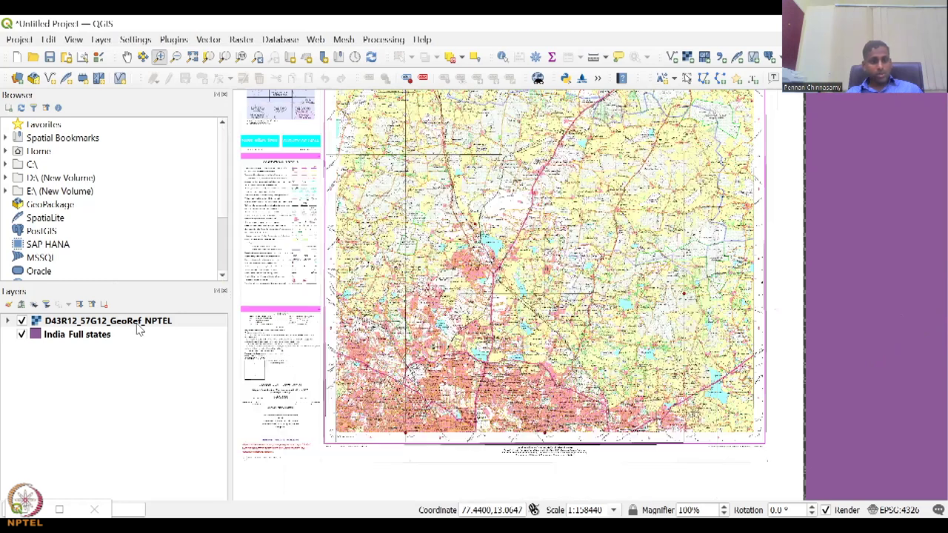
# - Examine the output formats and destination folder available for exporting the georeferenced toposheet layer, and close the export without saving
pyautogui.rightClick(138, 329)
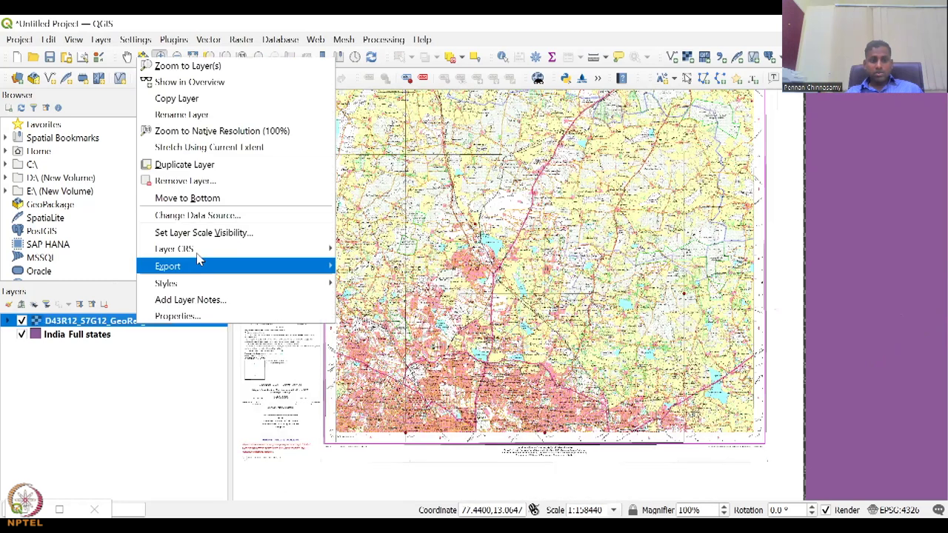
pyautogui.moveTo(223, 272)
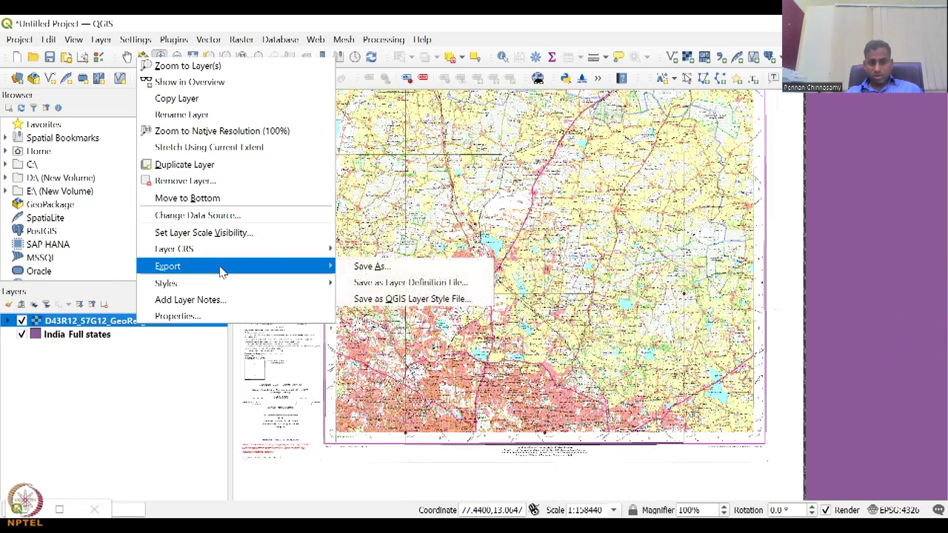
pyautogui.click(404, 267)
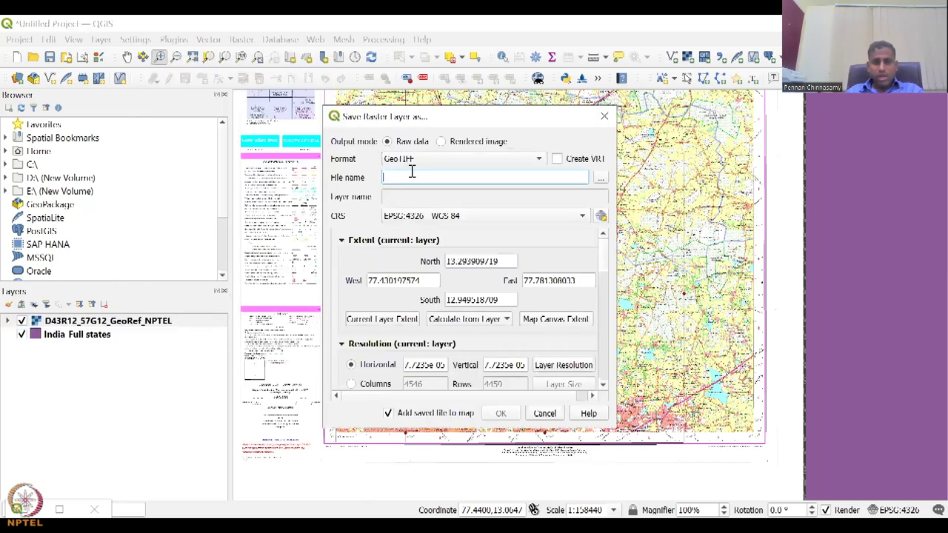
pyautogui.click(412, 158)
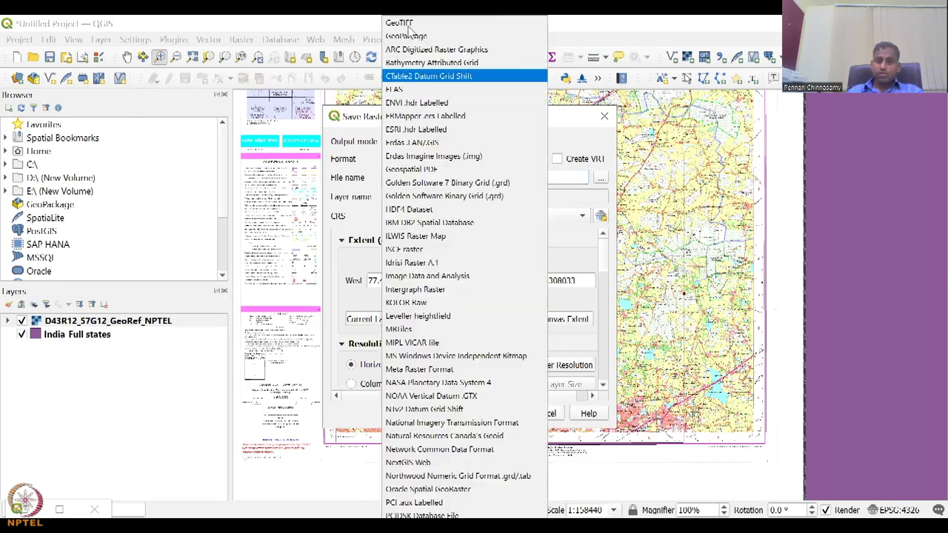
pyautogui.scroll(-3, 415, 444)
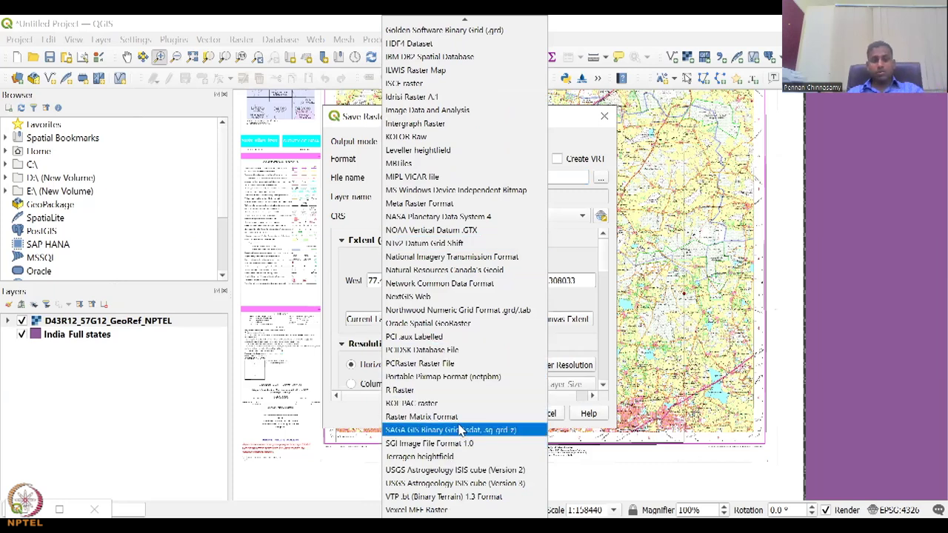
pyautogui.press('Escape')
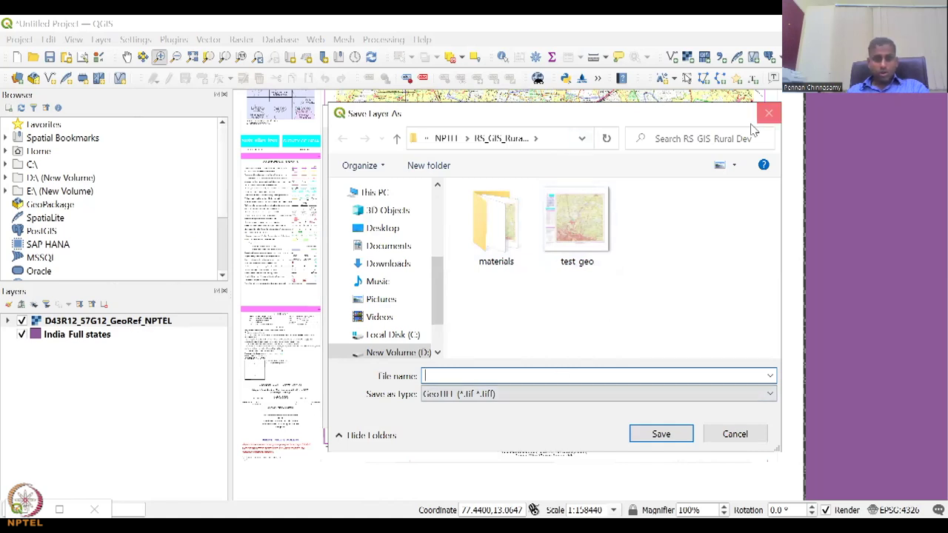
pyautogui.click(769, 112)
pyautogui.click(605, 118)
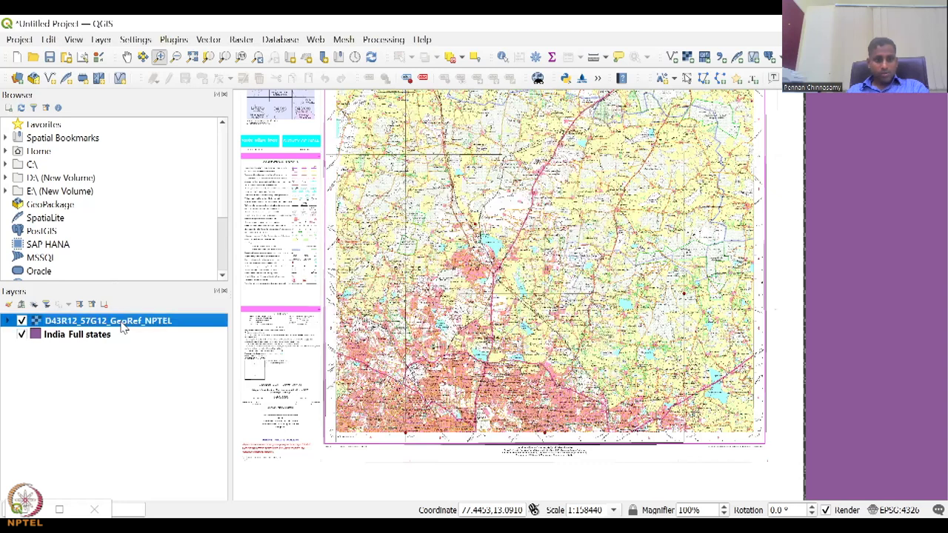
# - Copy the full name text of the georeferenced toposheet layer, leaving the layer name as it is
pyautogui.press('Menu')
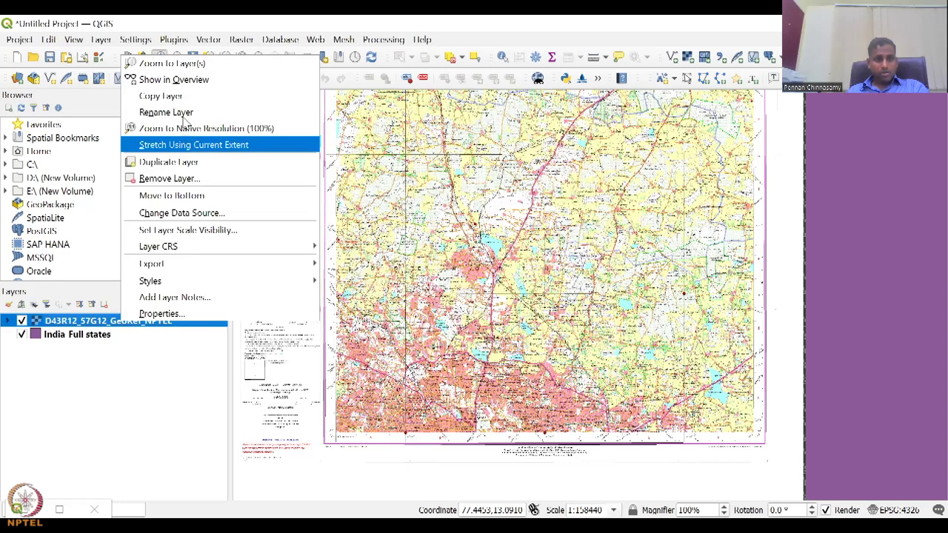
pyautogui.click(185, 113)
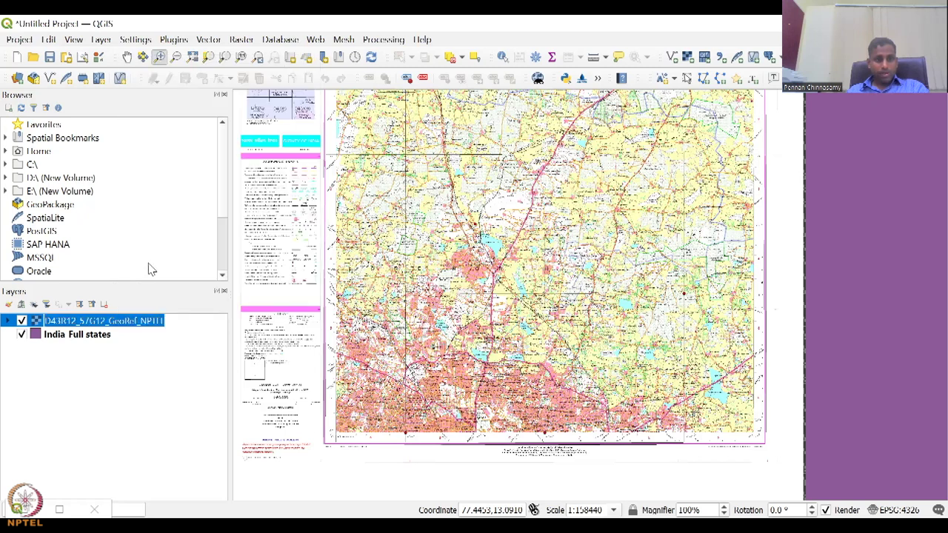
pyautogui.click(154, 322)
pyautogui.moveTo(165, 321); pyautogui.dragTo(114, 318)
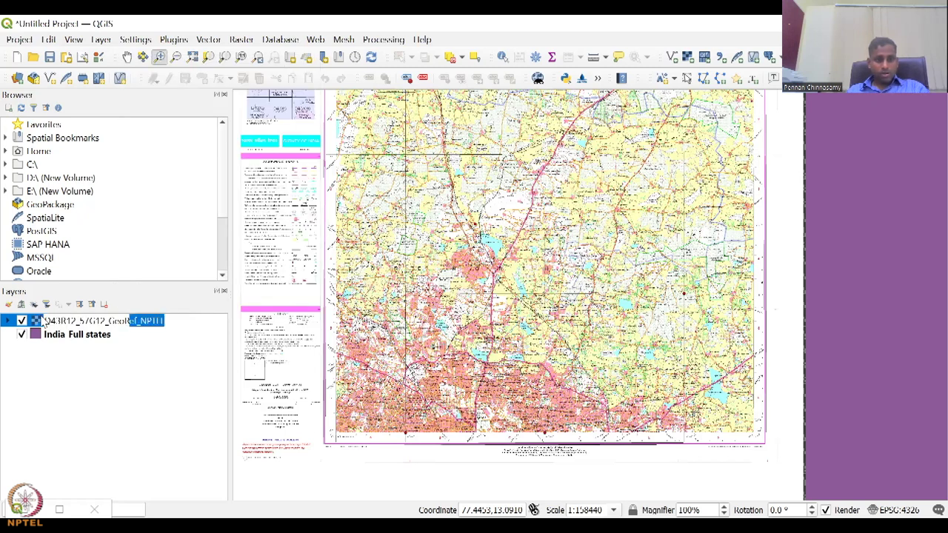
pyautogui.moveTo(45, 321); pyautogui.dragTo(43, 320)
pyautogui.press('Return')
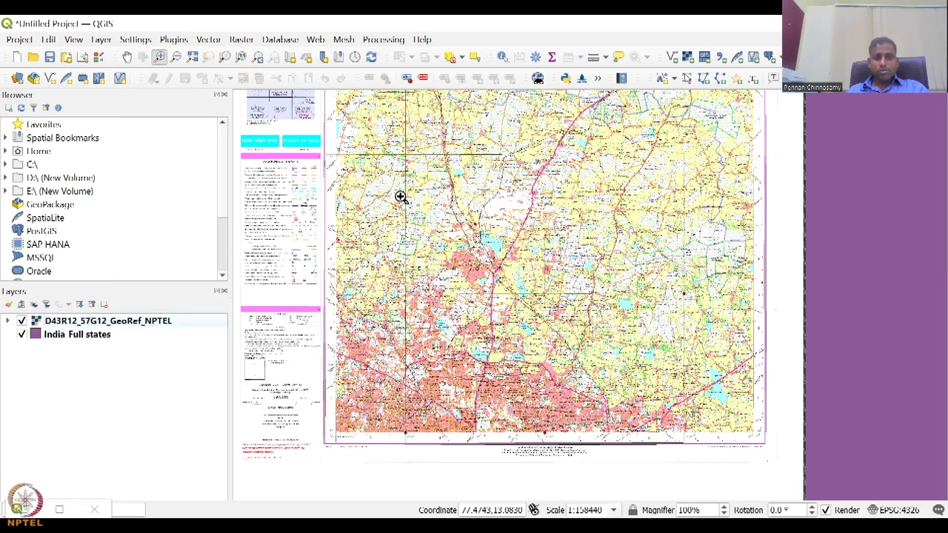
# - Set up a GeoTIFF export of the toposheet layer, try the file name D43R12_57G12_GeoRef_NPTEL, and decline replacing the existing file
pyautogui.rightClick(168, 320)
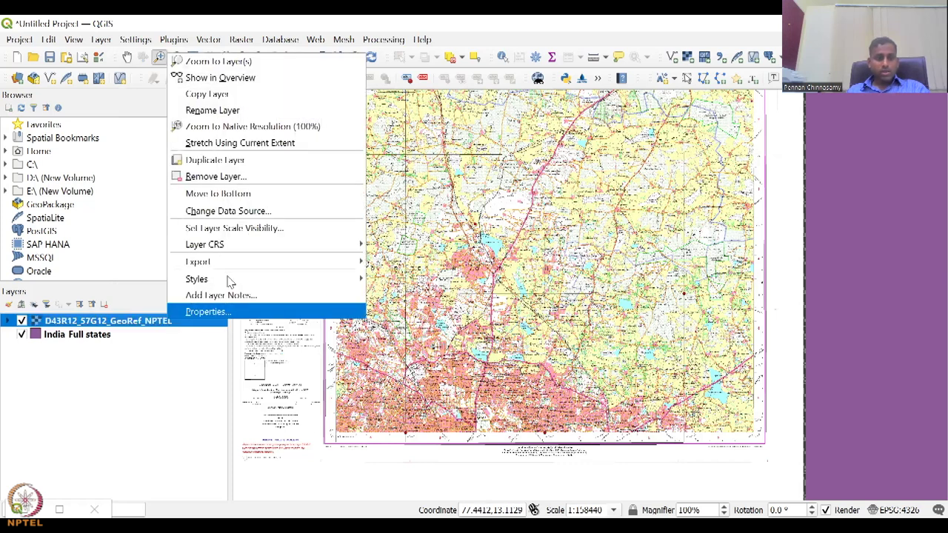
pyautogui.moveTo(232, 264)
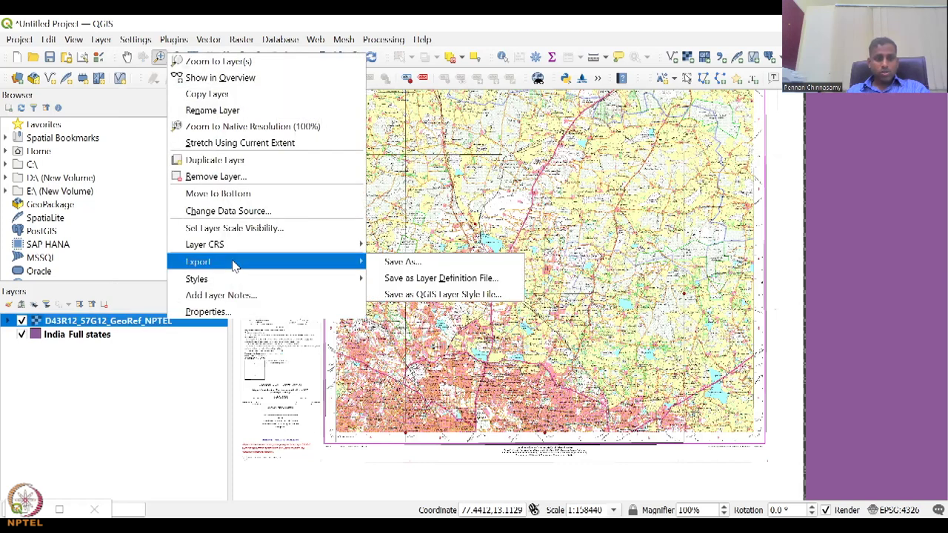
pyautogui.click(402, 261)
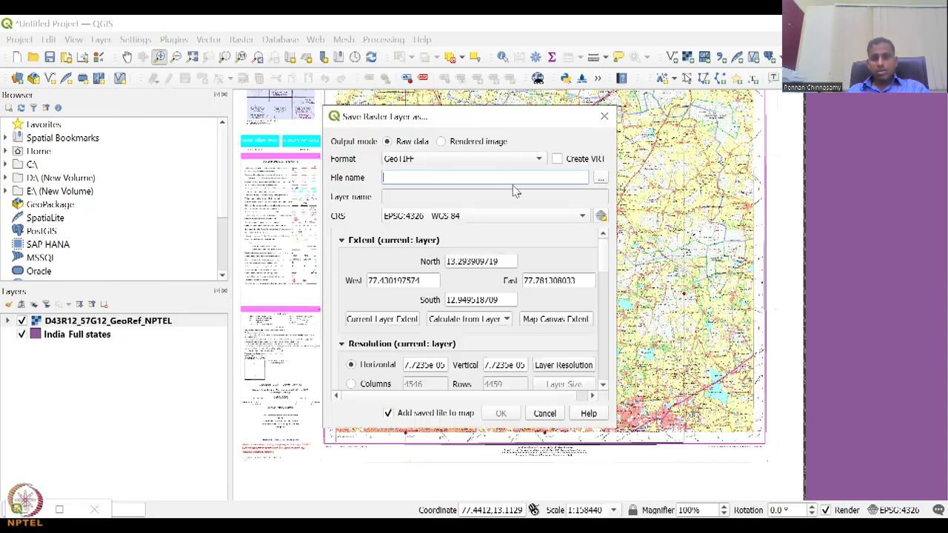
pyautogui.click(601, 180)
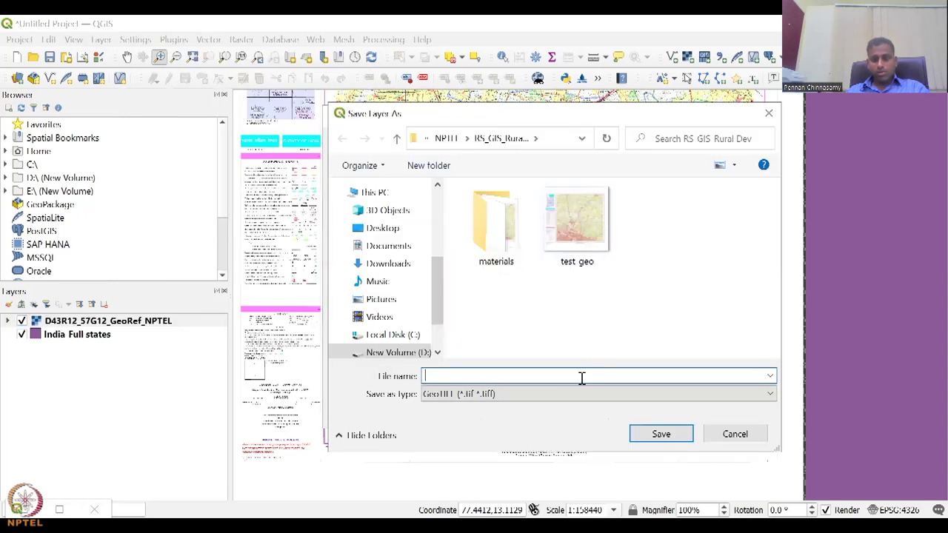
pyautogui.click(662, 435)
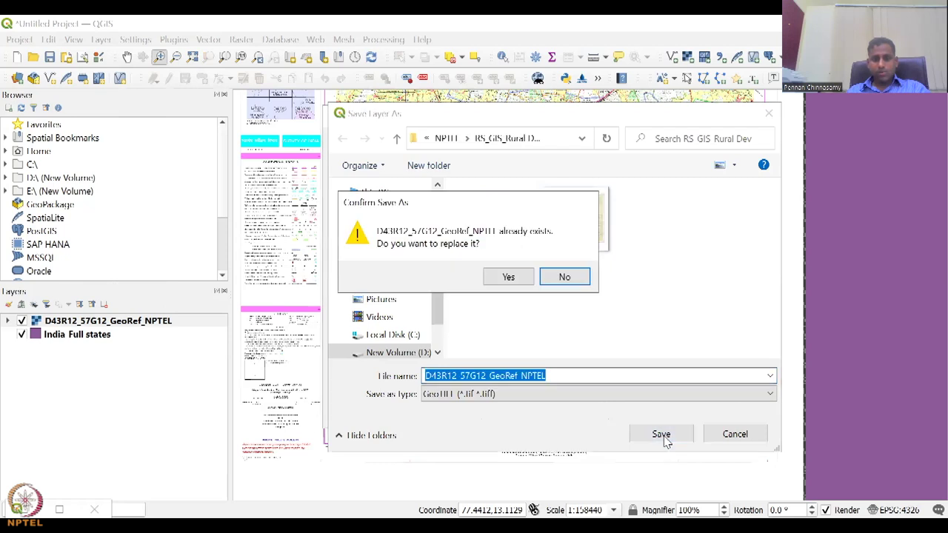
pyautogui.click(565, 278)
# - Shorten the export file name to D43R12_57G12_GeoRef_NP and confirm the save location
pyautogui.click(578, 376)
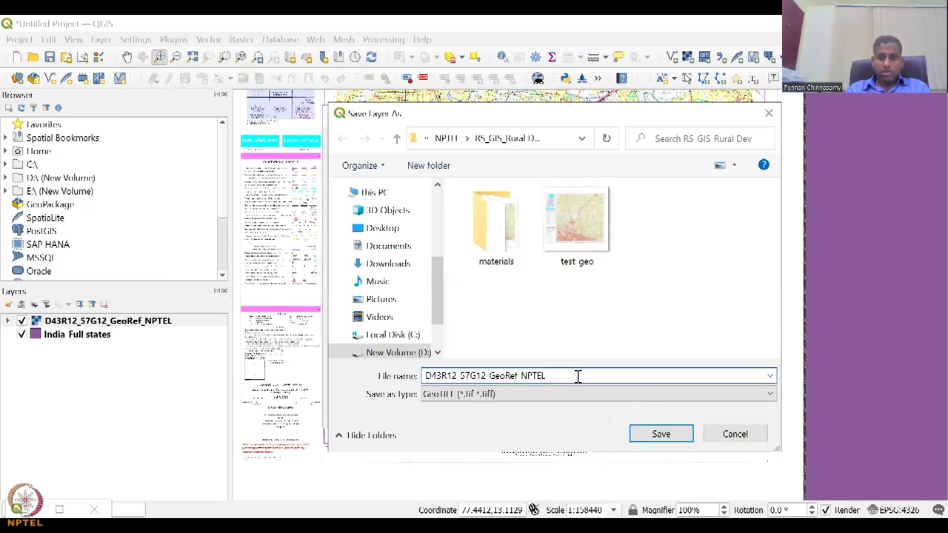
pyautogui.press('BackSpace')
pyautogui.press('BackSpace')
pyautogui.press('BackSpace')
pyautogui.press('BackSpace')
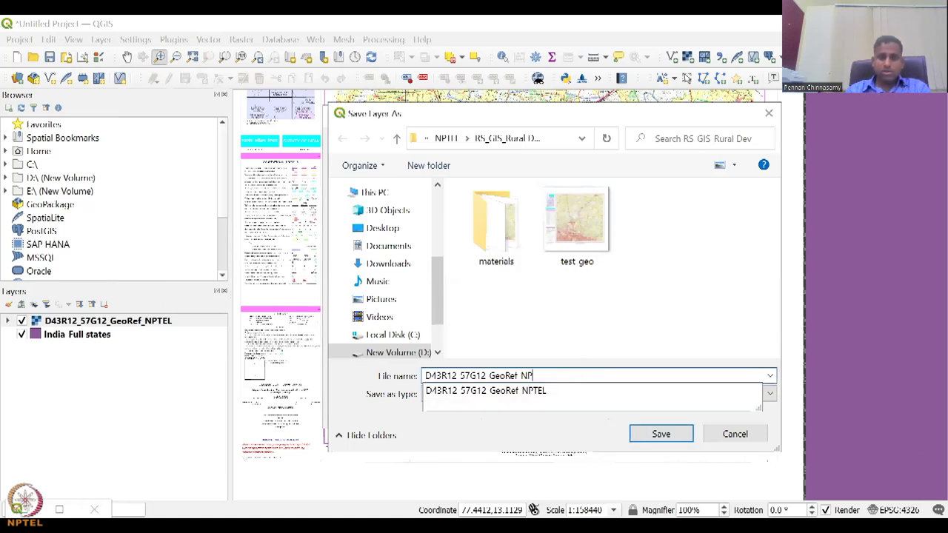
pyautogui.press('Return')
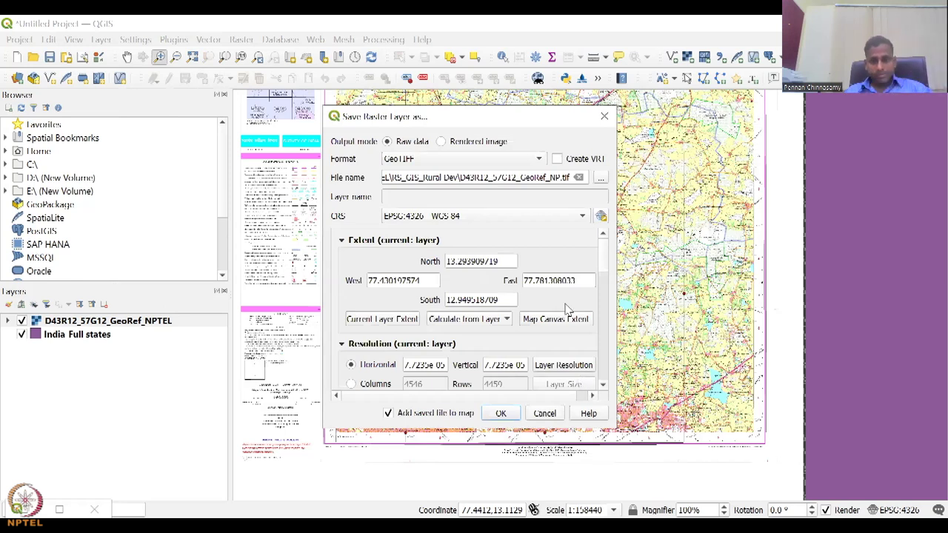
# - Turn off adding the saved file to the map and export the raster with the remaining settings as they are
pyautogui.scroll(-5, 603, 272)
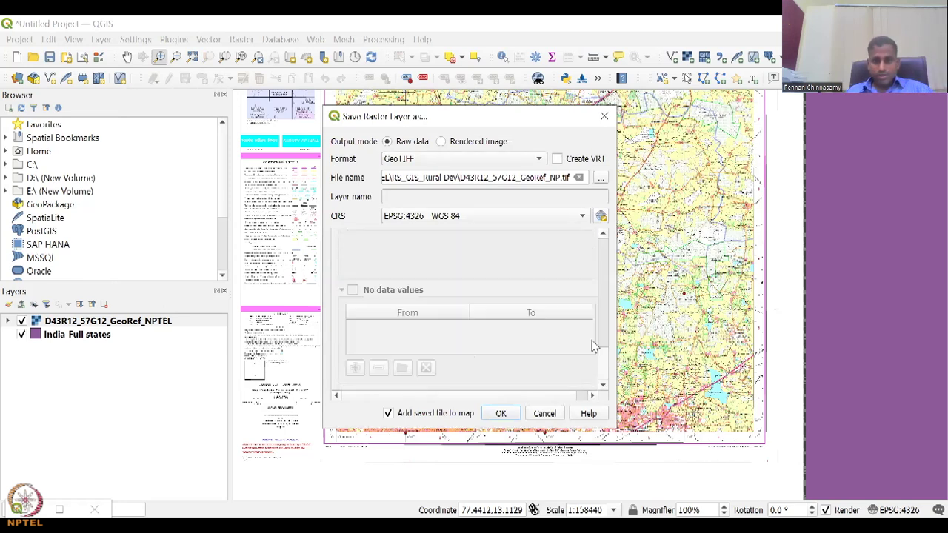
pyautogui.scroll(5, 604, 244)
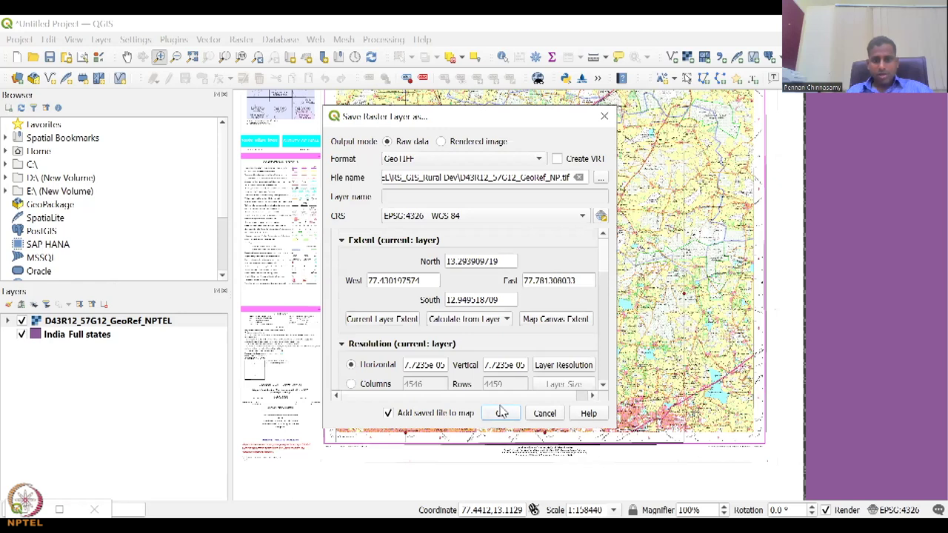
pyautogui.click(389, 413)
pyautogui.click(501, 413)
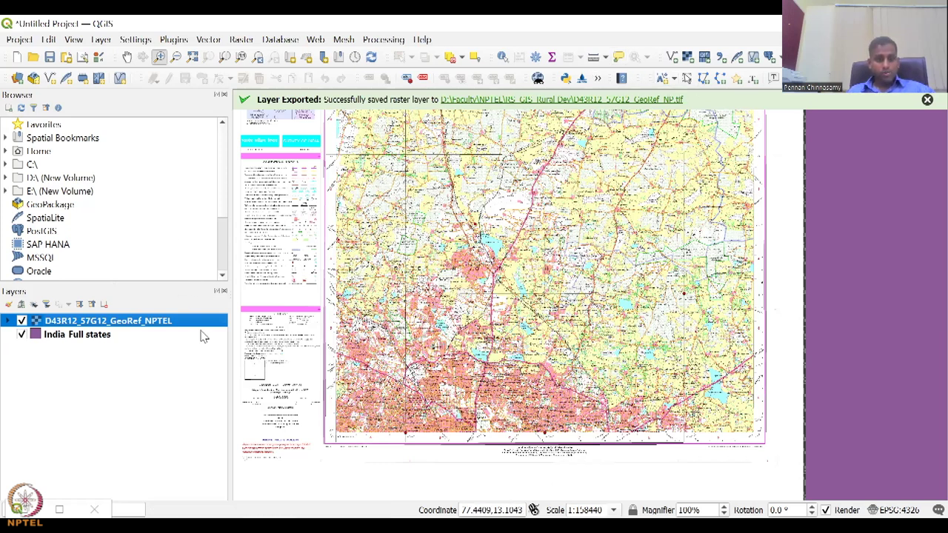
# - Remove the D43R12_57G12_GeoRef_NPTEL layer from the project, and close the Georeferencer while discarding its GCP points
pyautogui.rightClick(201, 326)
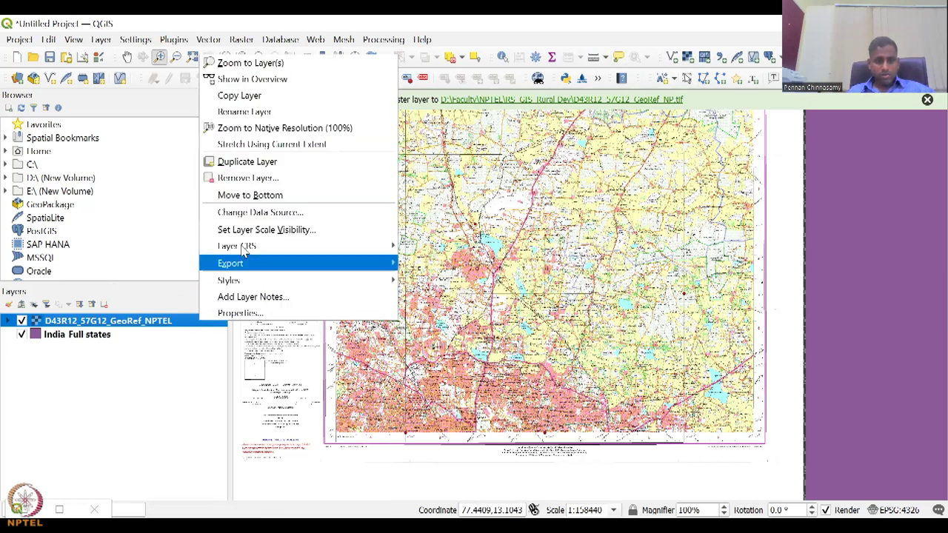
pyautogui.click(252, 178)
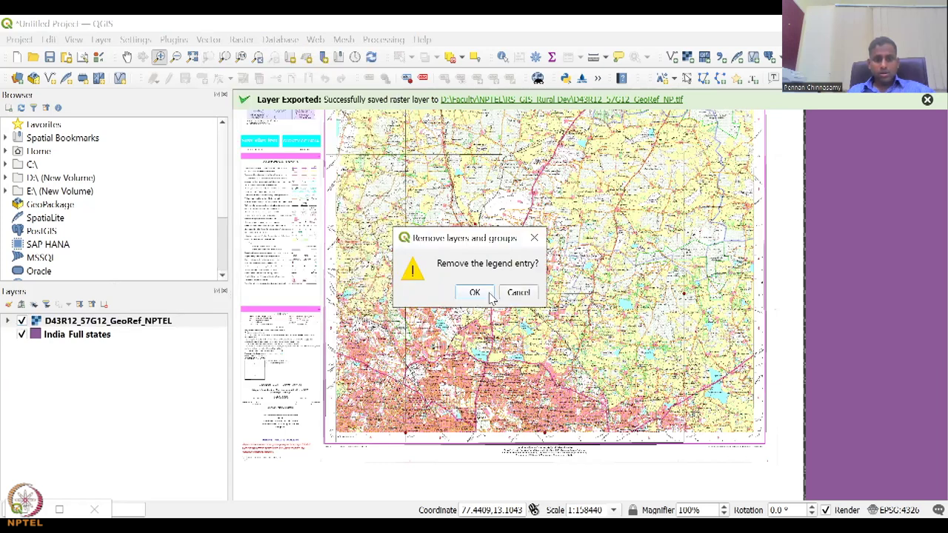
pyautogui.click(475, 292)
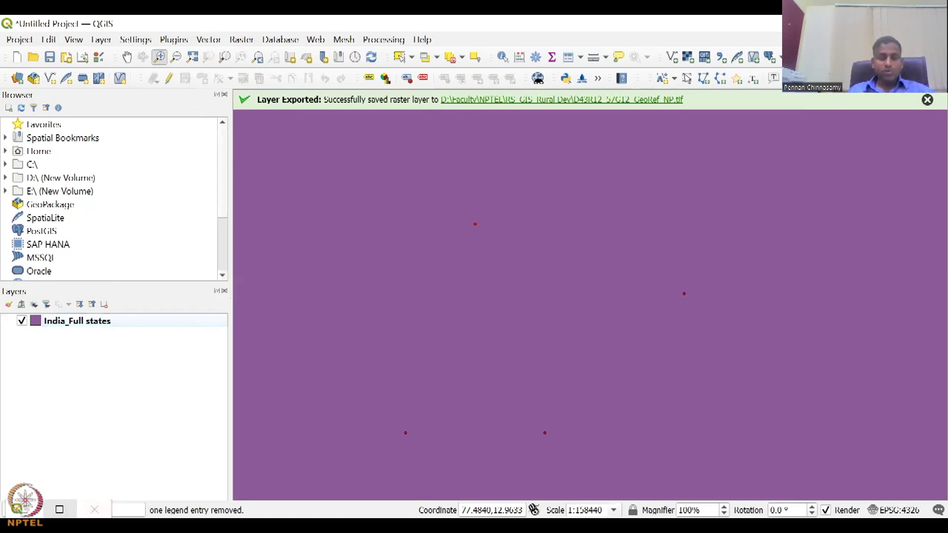
pyautogui.click(94, 509)
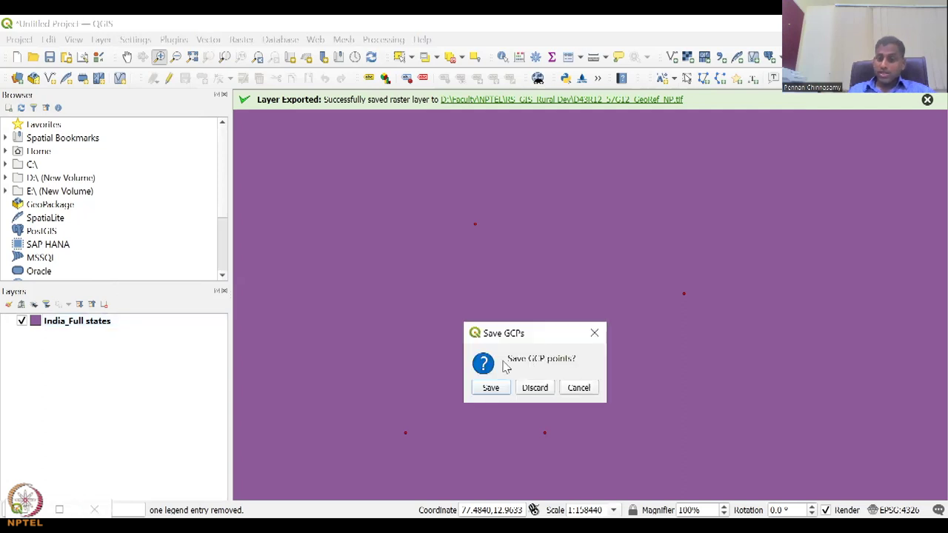
pyautogui.click(535, 389)
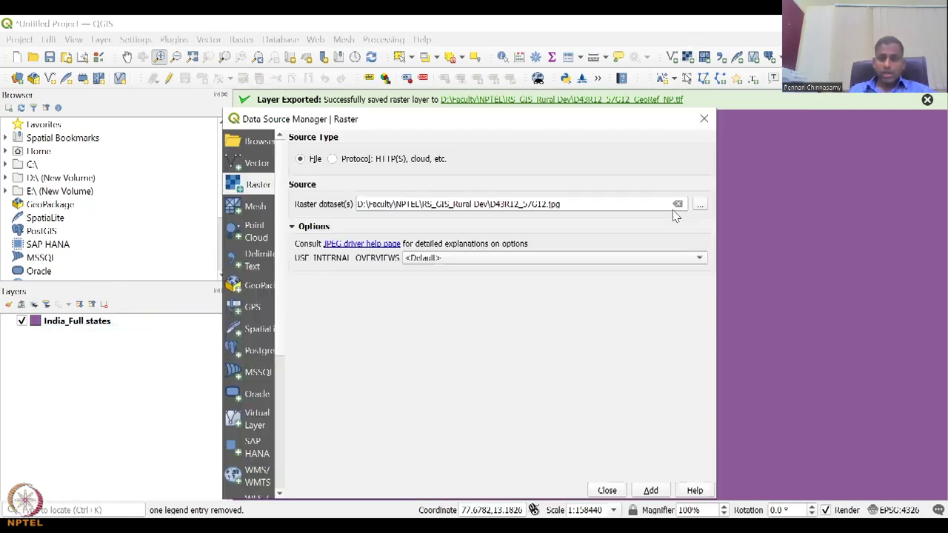
# - Add the original, non-georeferenced raster D43R12_57G12.jpg to the project as a layer
pyautogui.hotkey('ctrl', 'shift', 'r')
pyautogui.click(700, 206)
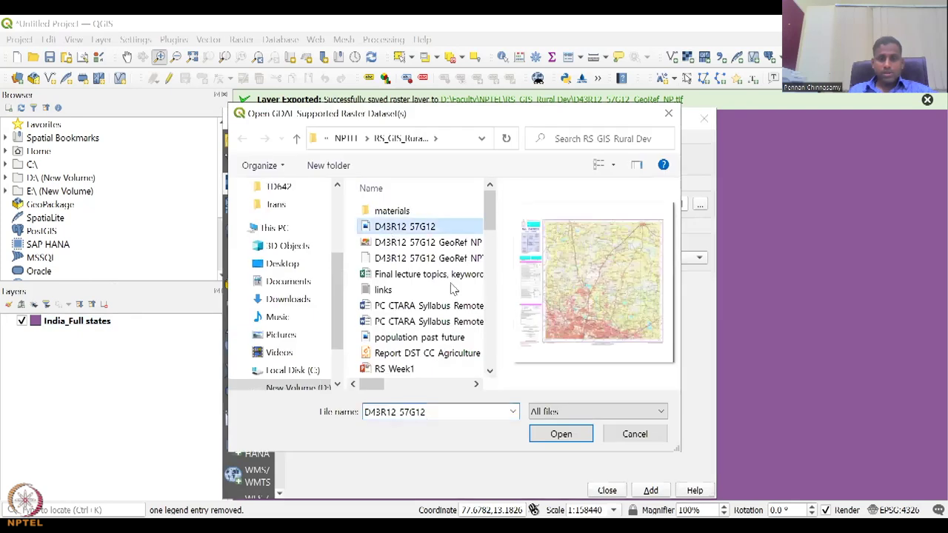
pyautogui.click(544, 434)
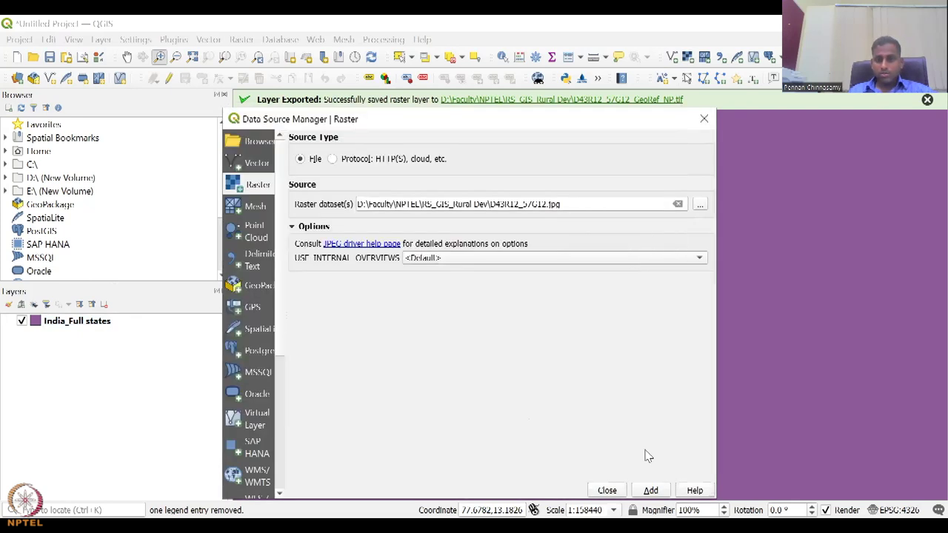
pyautogui.click(649, 491)
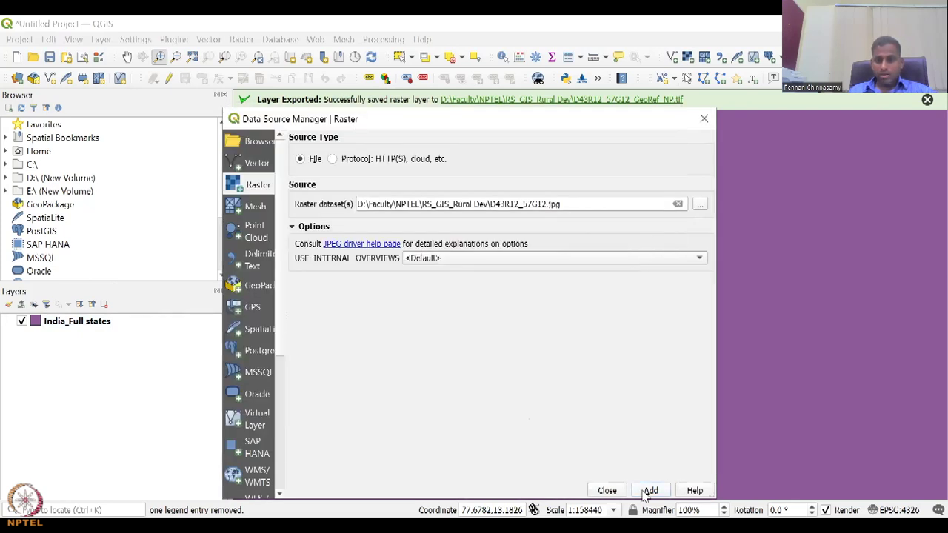
# - Add the georeferenced raster D43R12_57G12_GeoRef_NP.tif to the project as a layer and close the Data Source Manager
pyautogui.click(699, 206)
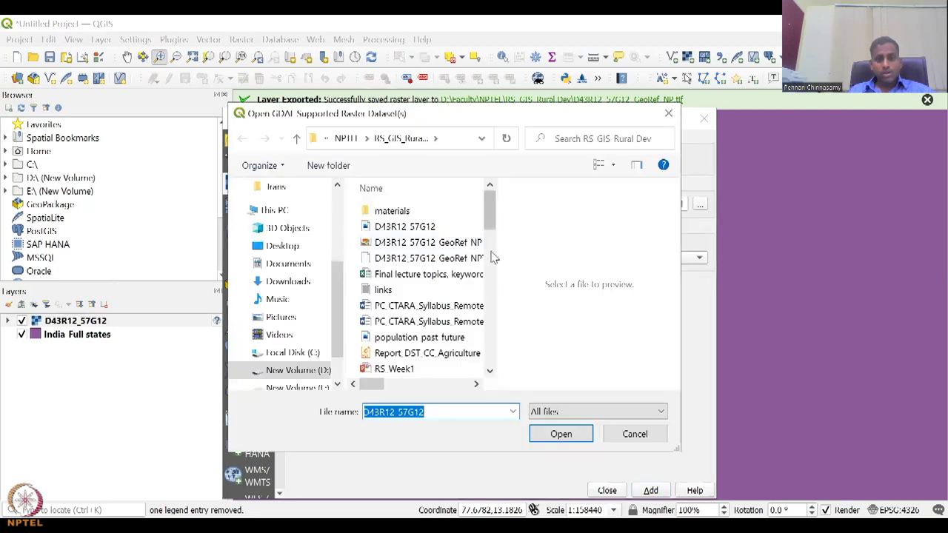
pyautogui.moveTo(495, 252); pyautogui.dragTo(546, 252)
pyautogui.click(444, 243)
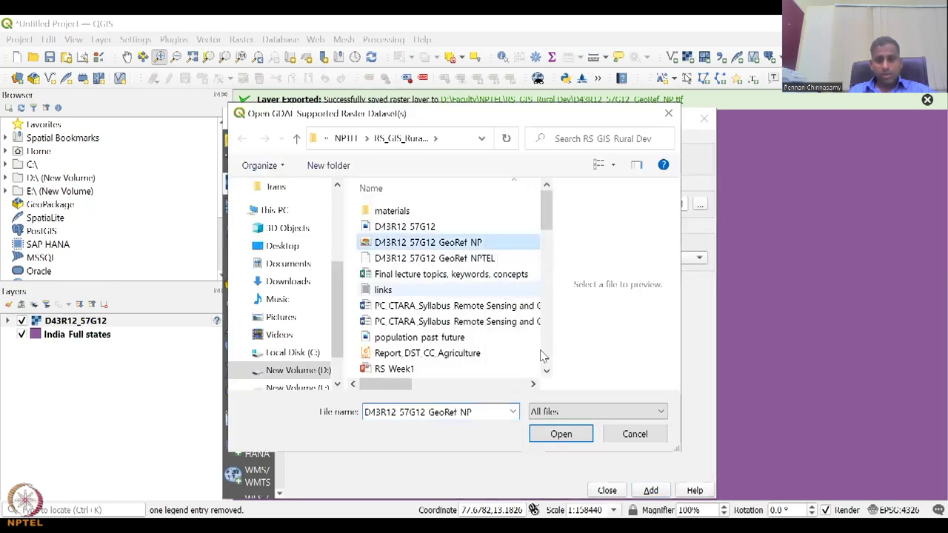
pyautogui.click(561, 434)
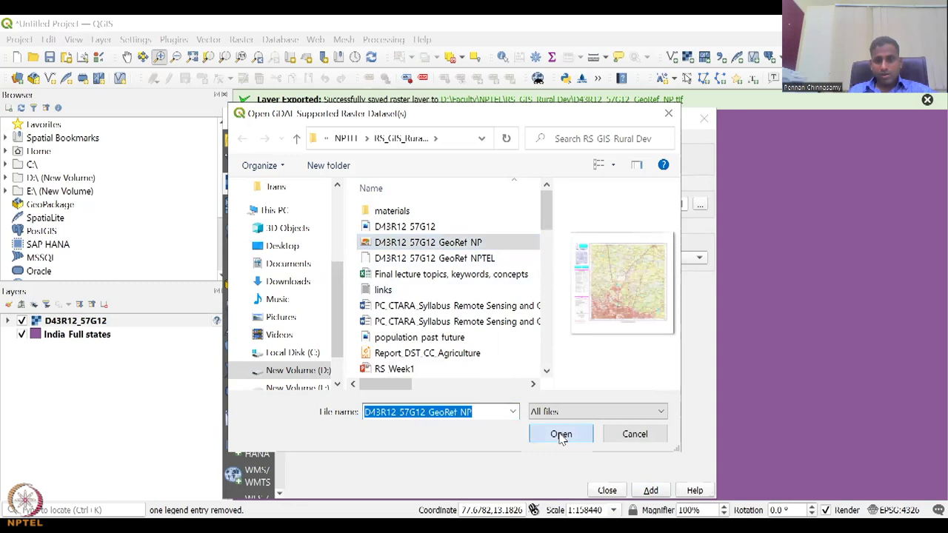
pyautogui.click(648, 491)
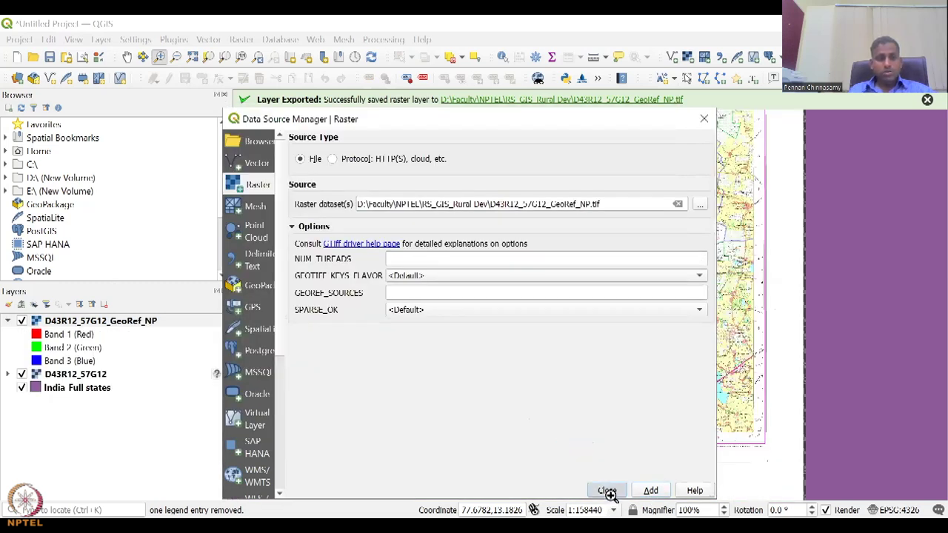
pyautogui.click(607, 491)
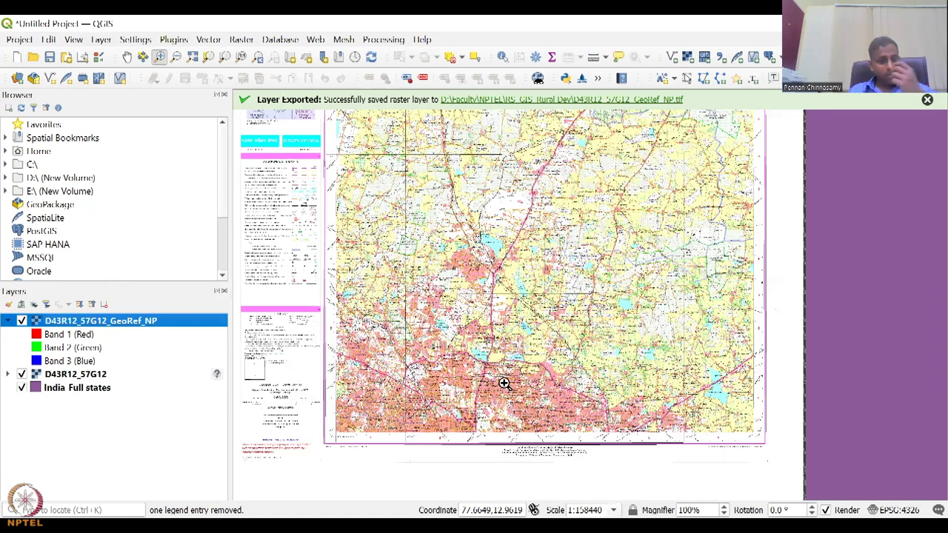
# - Examine where the original D43R12_57G12 raster and the georeferenced raster lie relative to the India_Full states layer
pyautogui.scroll(-3, 504, 382)
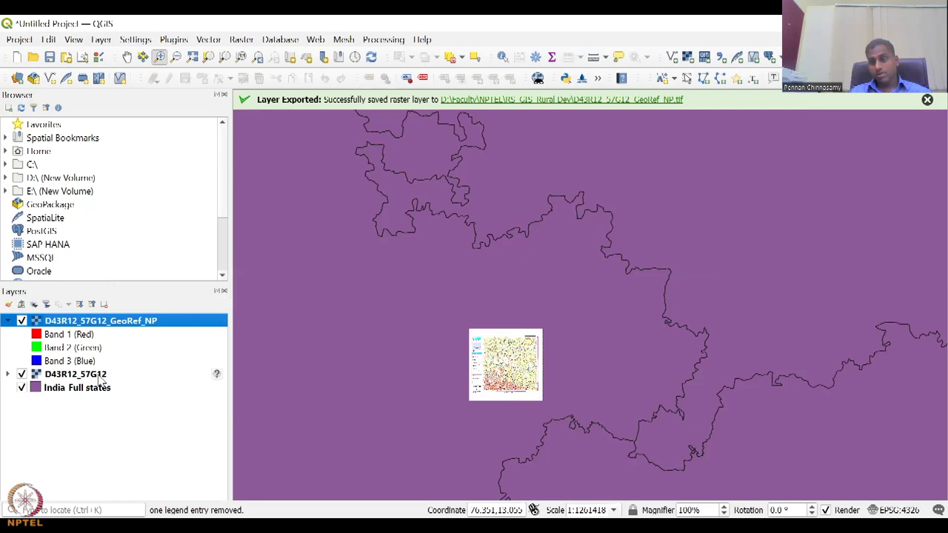
pyautogui.scroll(-8, 524, 341)
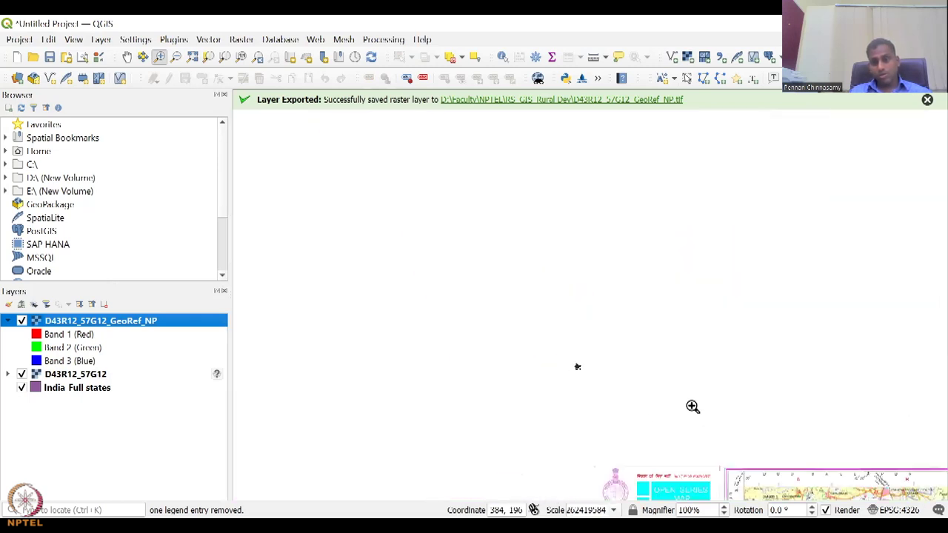
pyautogui.click(109, 377)
pyautogui.rightClick(110, 376)
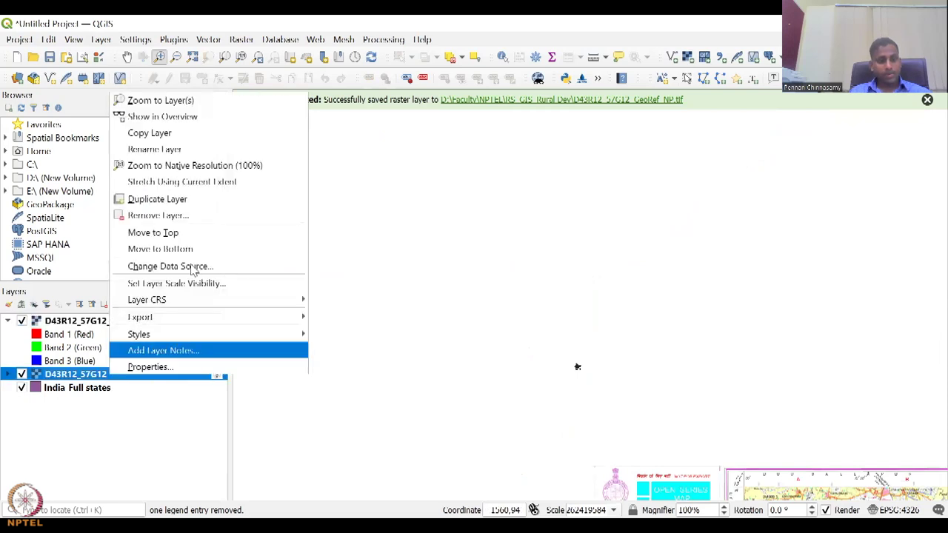
pyautogui.click(215, 108)
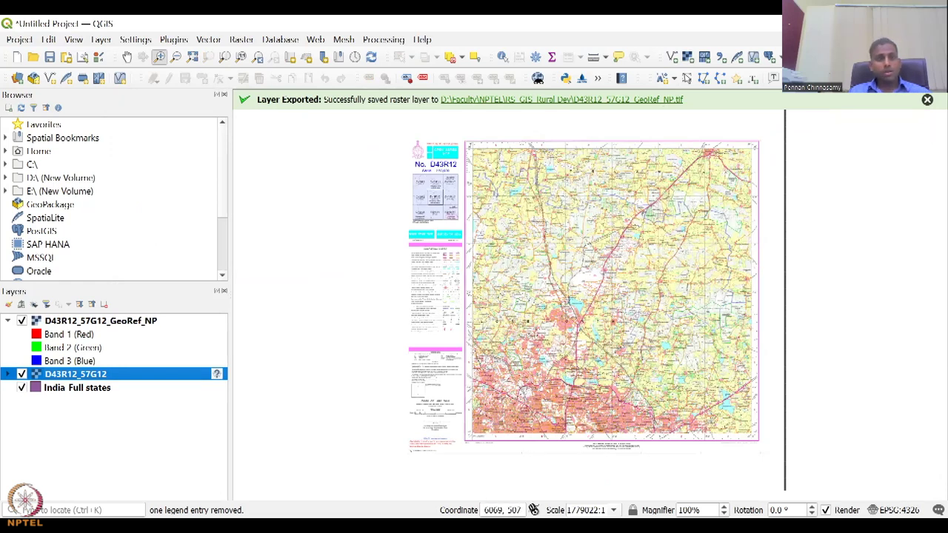
pyautogui.click(192, 57)
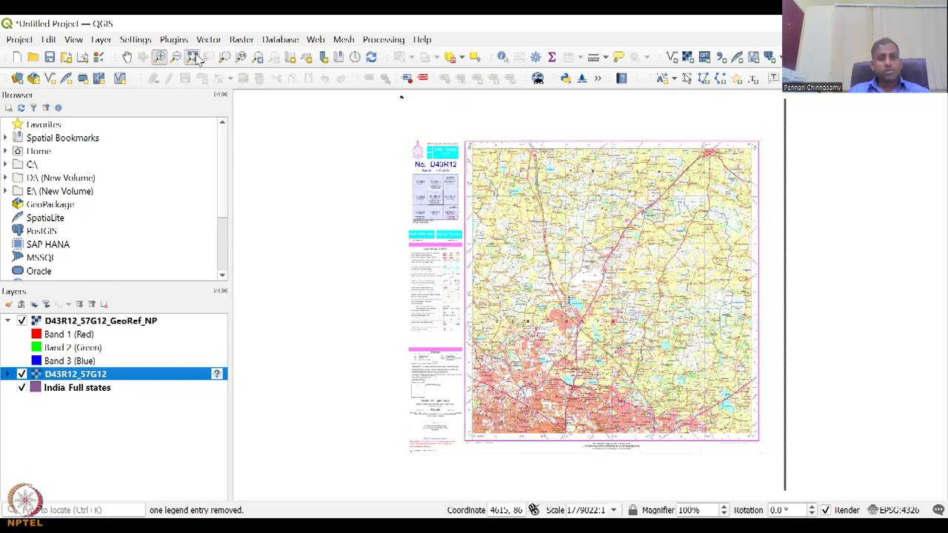
pyautogui.click(476, 169)
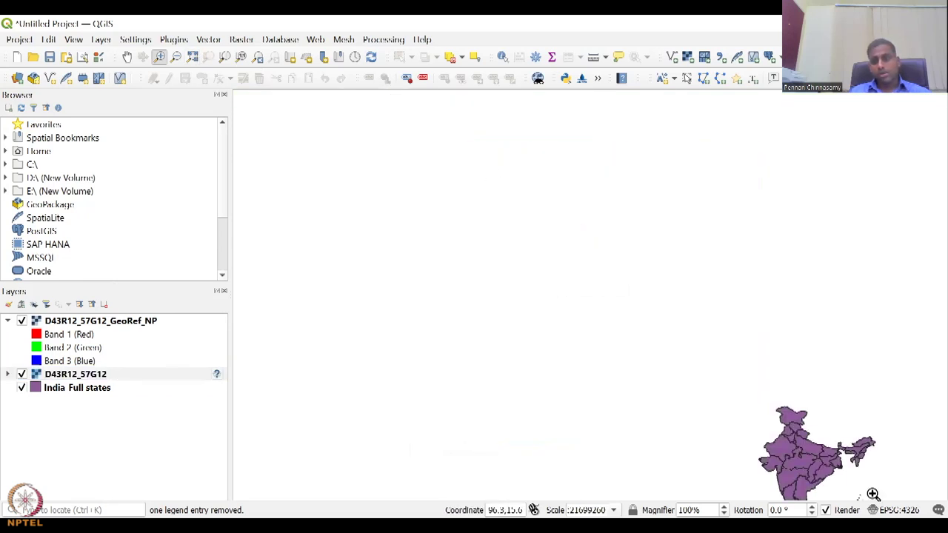
pyautogui.click(261, 58)
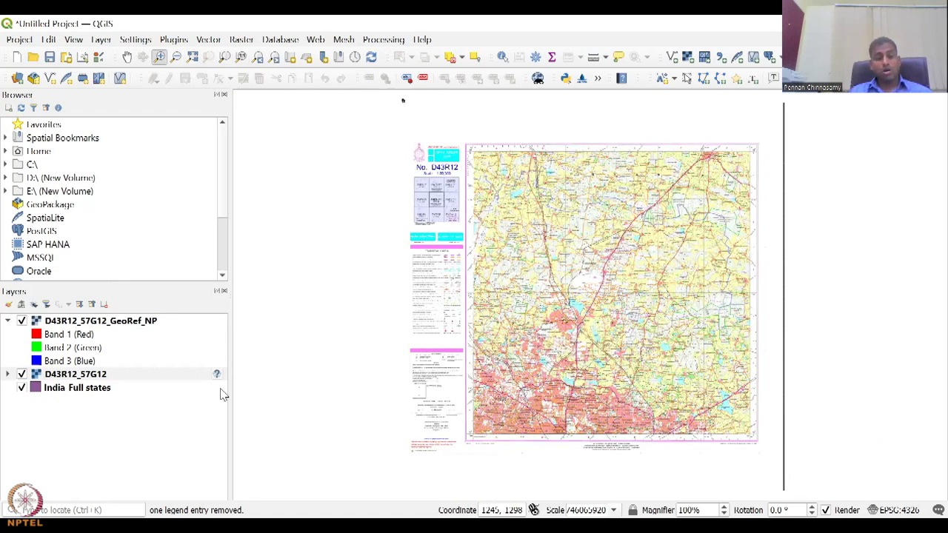
# - Toggle the visibility of the original D43R12_57G12 layer repeatedly to check which image on the map belongs to it
pyautogui.rightClick(145, 378)
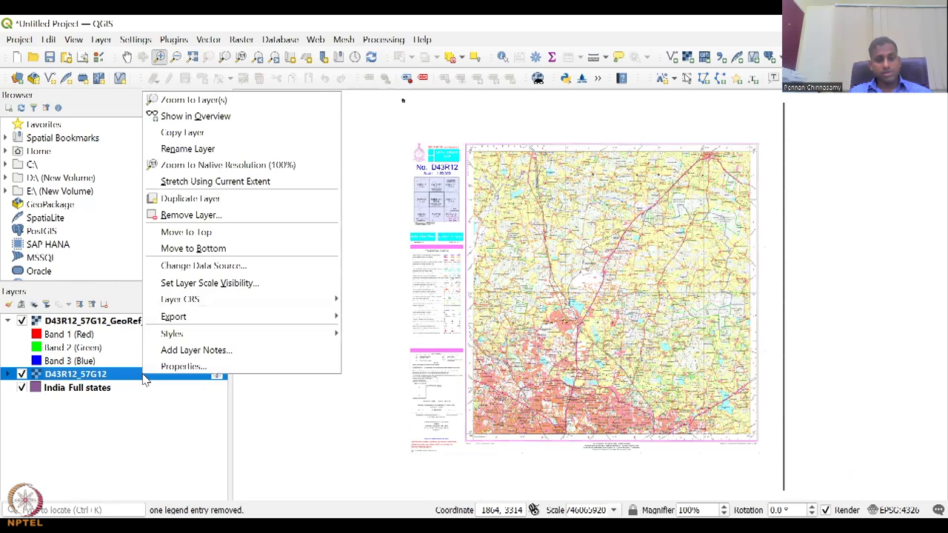
pyautogui.click(21, 375)
pyautogui.click(22, 374)
pyautogui.click(22, 375)
pyautogui.click(21, 375)
pyautogui.click(21, 375)
pyautogui.click(21, 375)
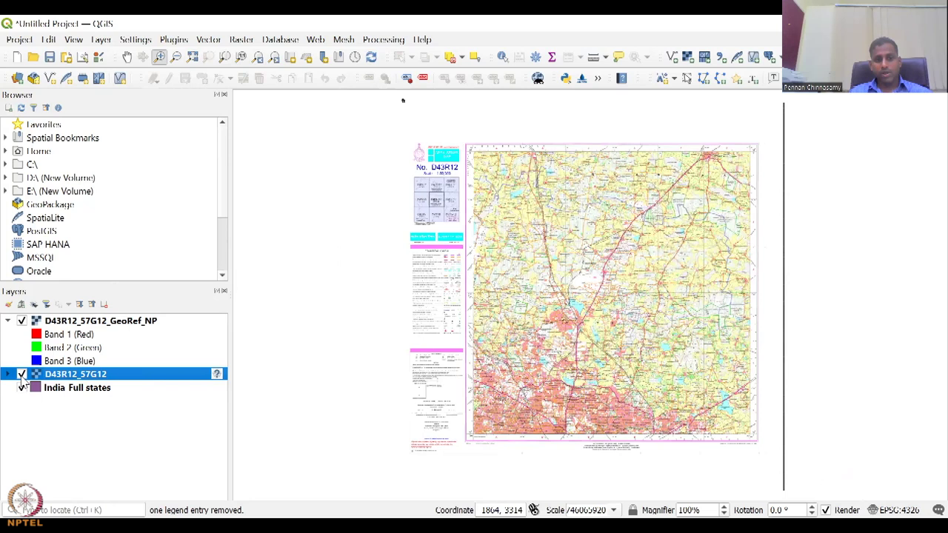
# - Hide the original, non-georeferenced D43R12_57G12 layer and remove it from the project
pyautogui.click(21, 374)
pyautogui.rightClick(115, 374)
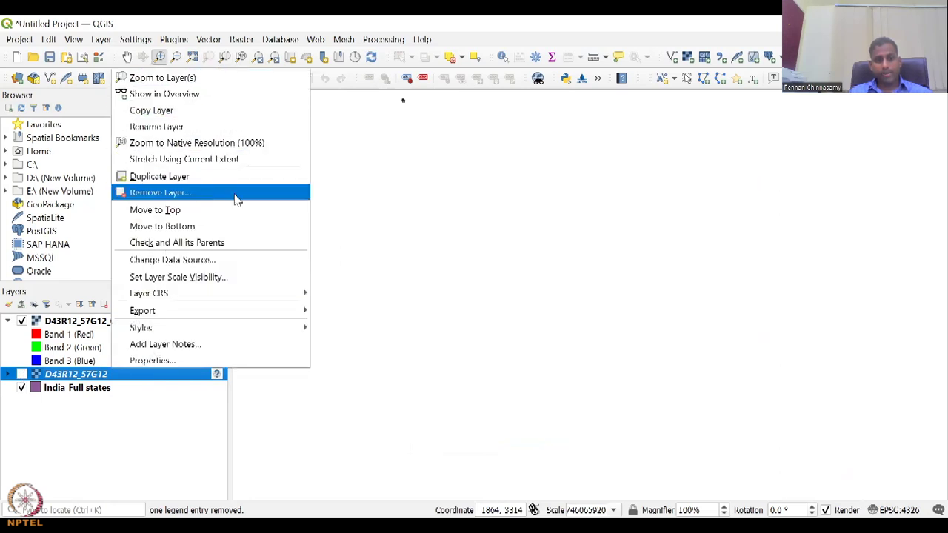
pyautogui.click(237, 200)
# - Zoom to the D43R12_57G12_GeoRef_NP layer and examine its placement over southern India in the states layer
pyautogui.click(194, 323)
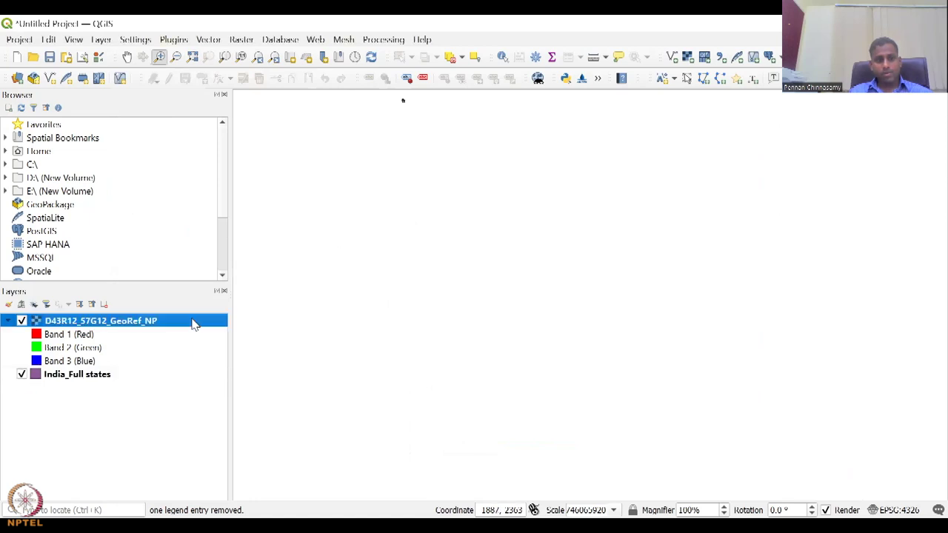
pyautogui.rightClick(224, 331)
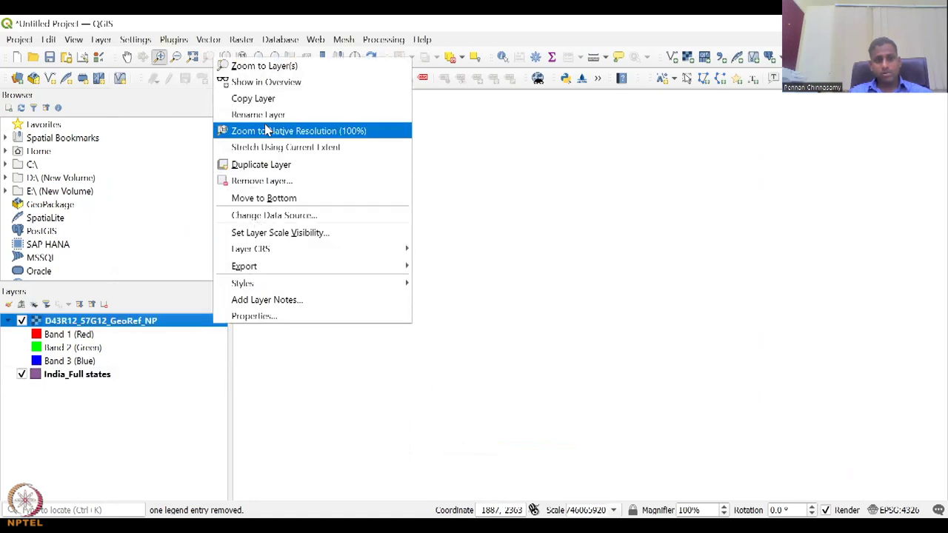
pyautogui.click(266, 67)
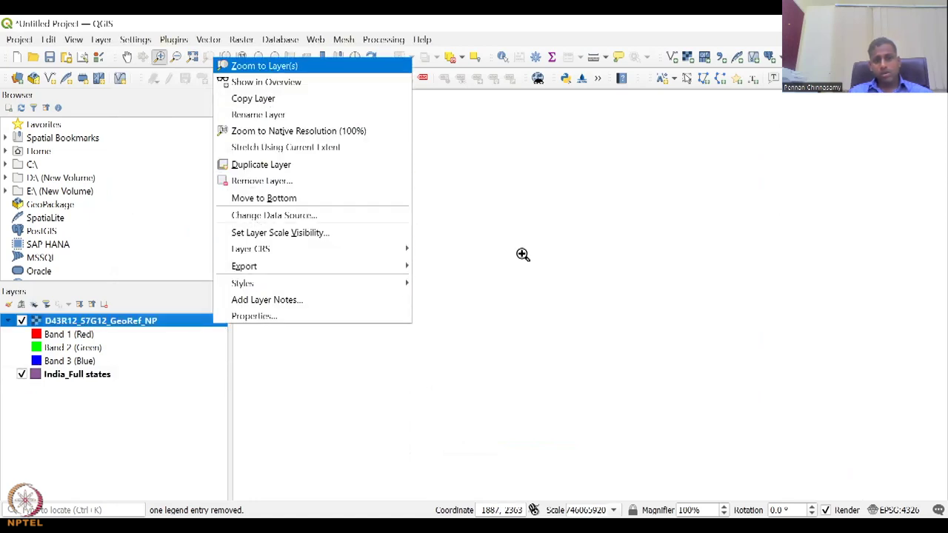
pyautogui.scroll(-5, 527, 273)
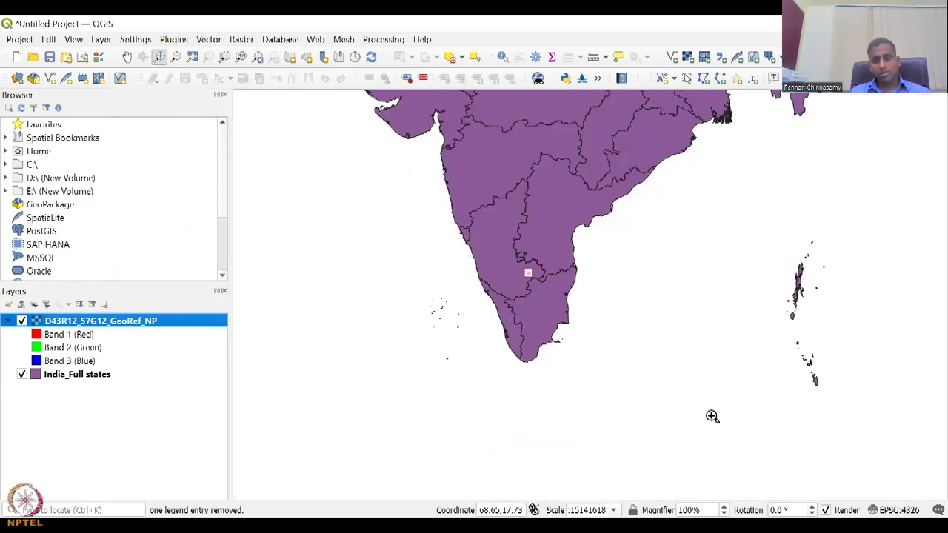
pyautogui.moveTo(557, 302); pyautogui.dragTo(557, 301)
pyautogui.moveTo(516, 262); pyautogui.dragTo(646, 354)
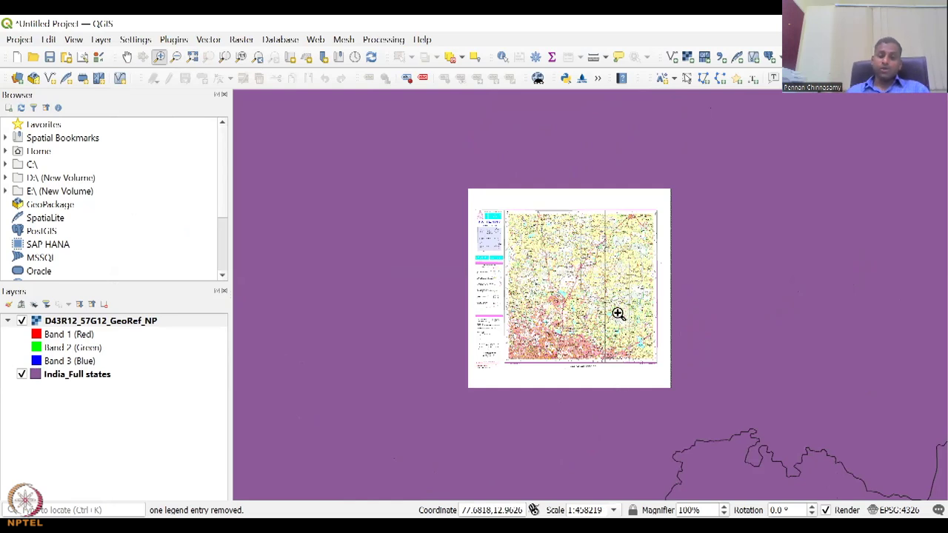
pyautogui.moveTo(447, 140); pyautogui.dragTo(707, 476)
pyautogui.moveTo(411, 113); pyautogui.dragTo(773, 446)
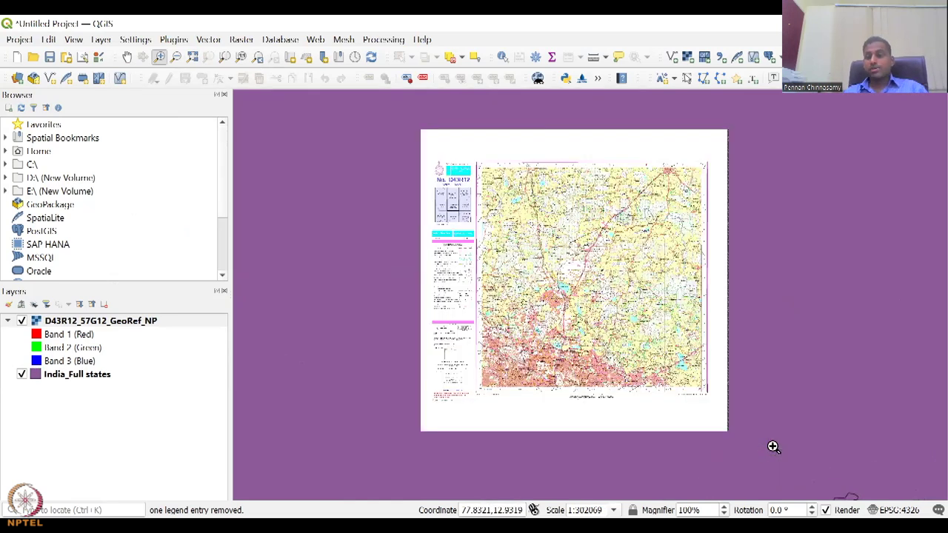